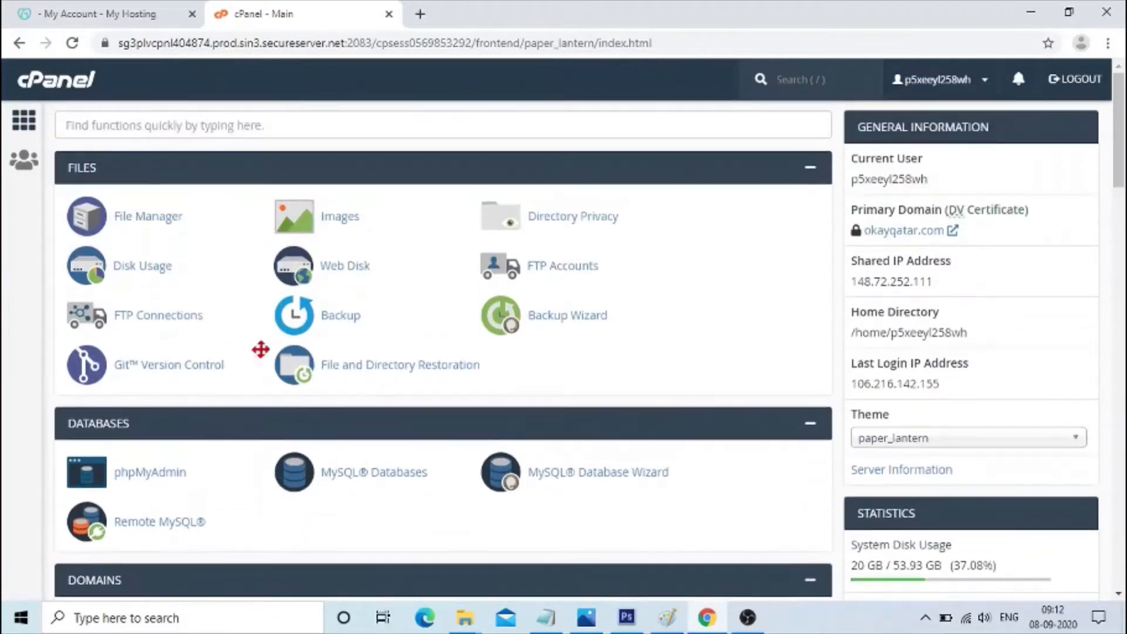
Open the Installatron Applications Installer from the cPanel software section.
scroll(259, 351, down, 8)
scroll(267, 358, down, 5)
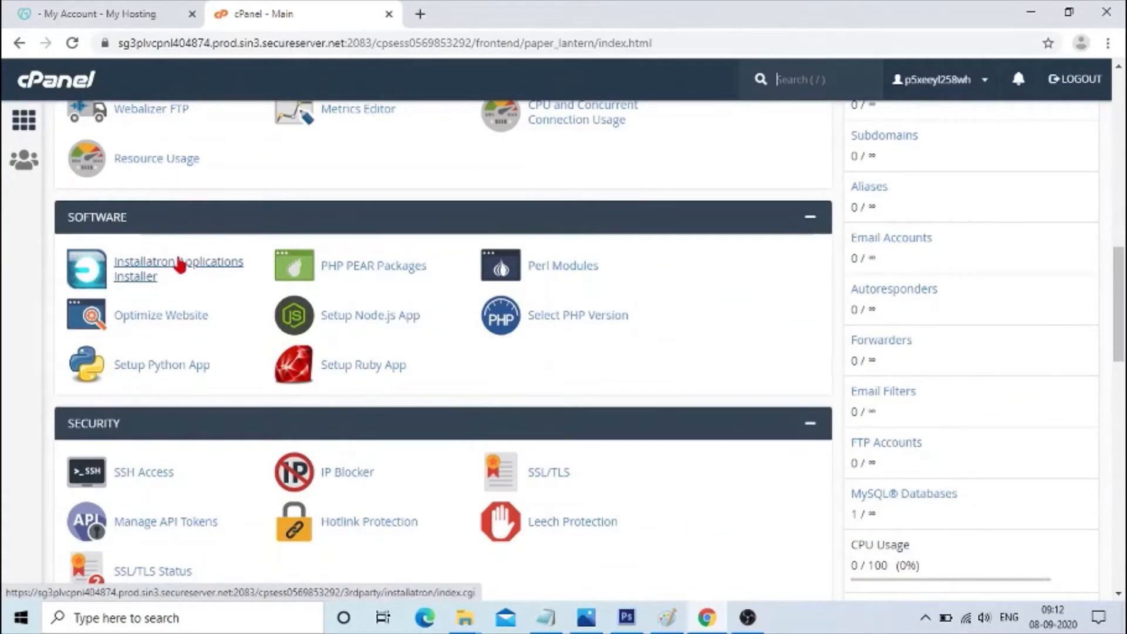
scroll(182, 264, down, 6)
scroll(182, 264, down, 7)
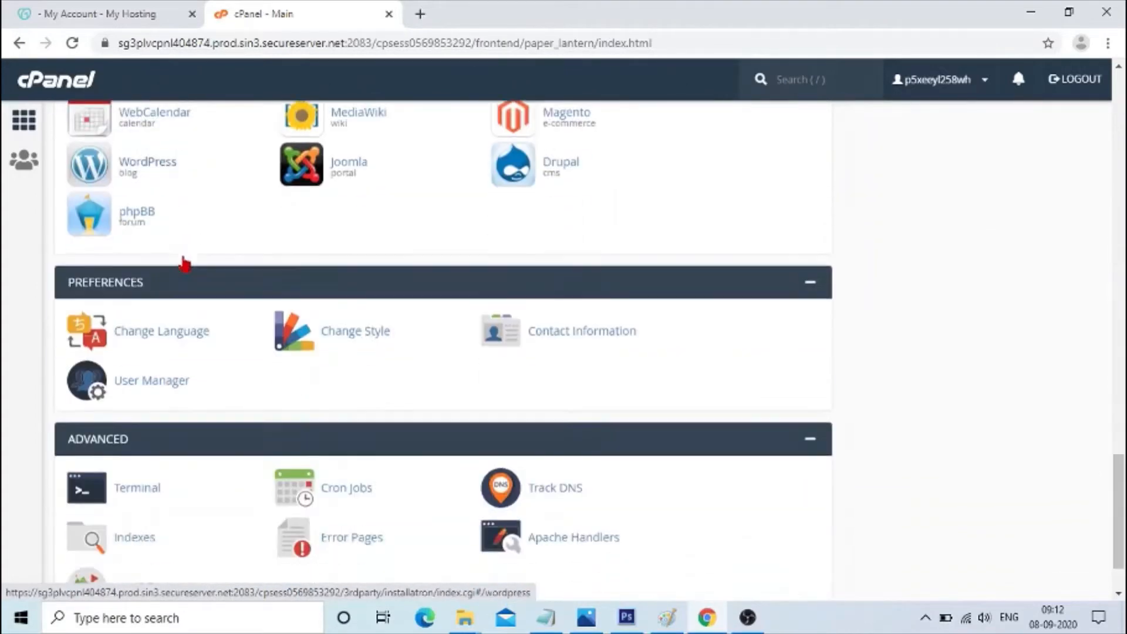
scroll(129, 250, up, 1)
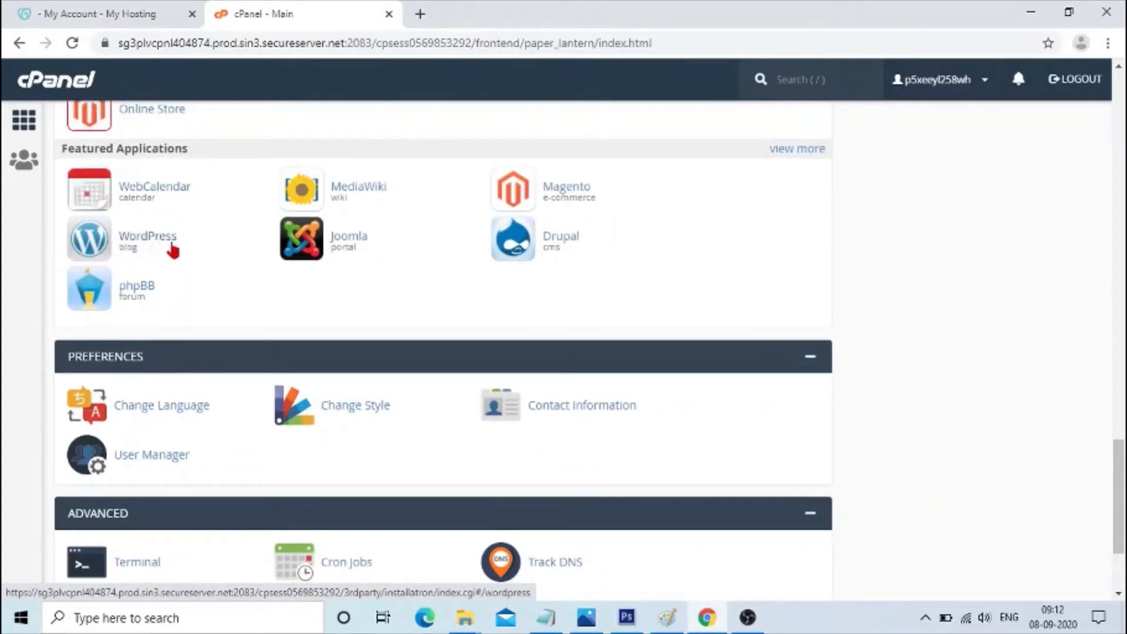
scroll(272, 337, up, 1)
scroll(271, 337, up, 15)
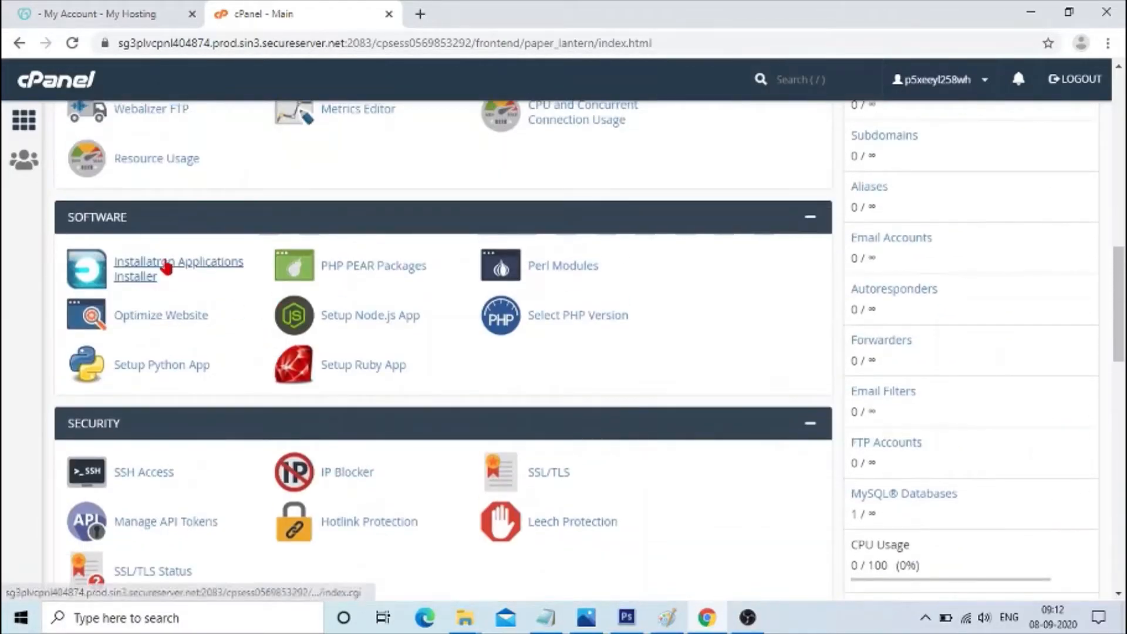
click(167, 267)
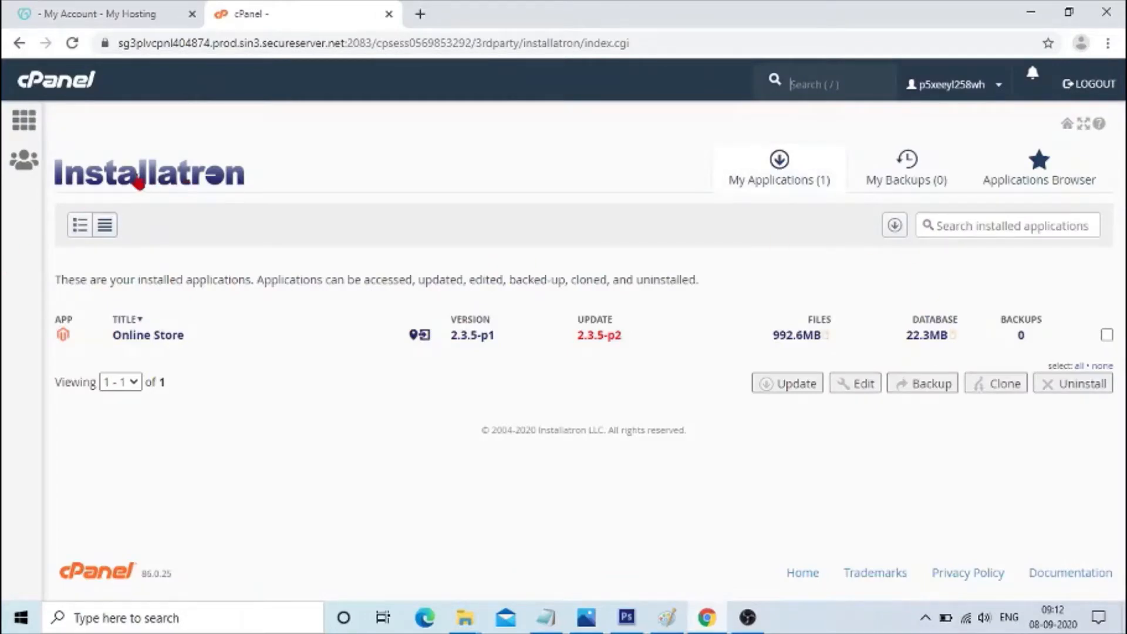
Open the Applications Browser and choose WordPress from the content management apps.
click(1038, 163)
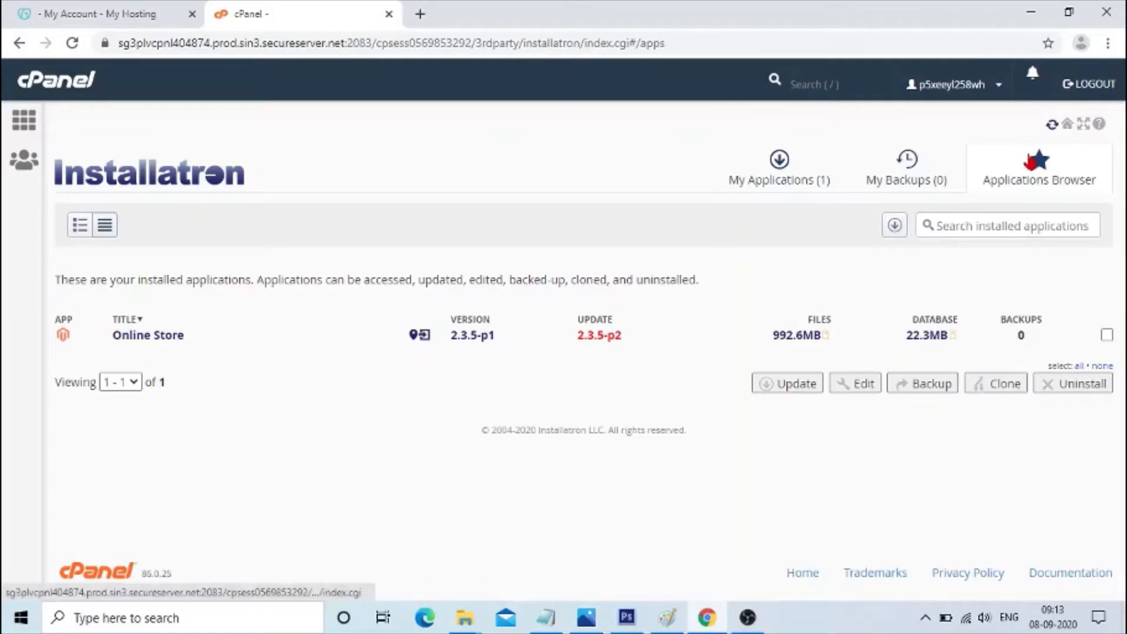
click(992, 193)
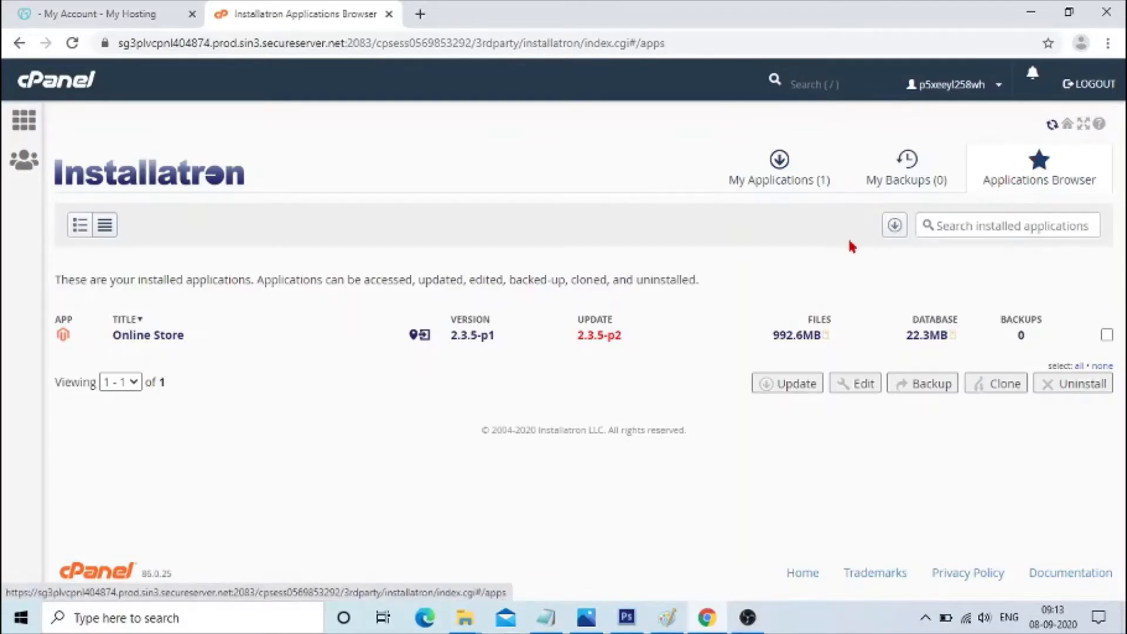
scroll(476, 258, down, 8)
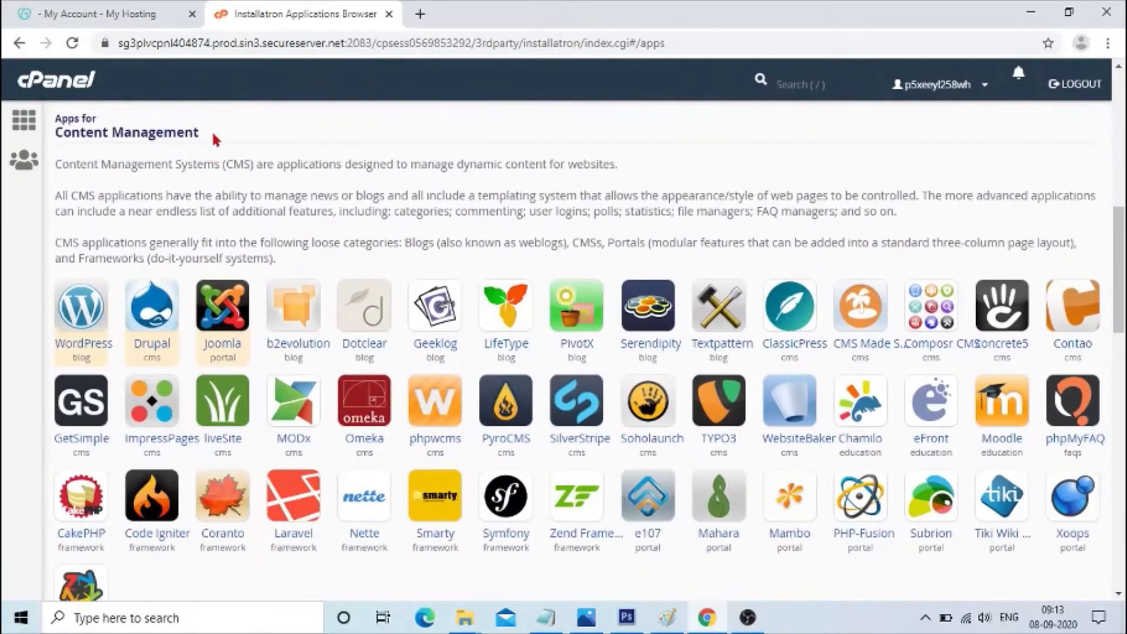
drag(217, 140, 56, 119)
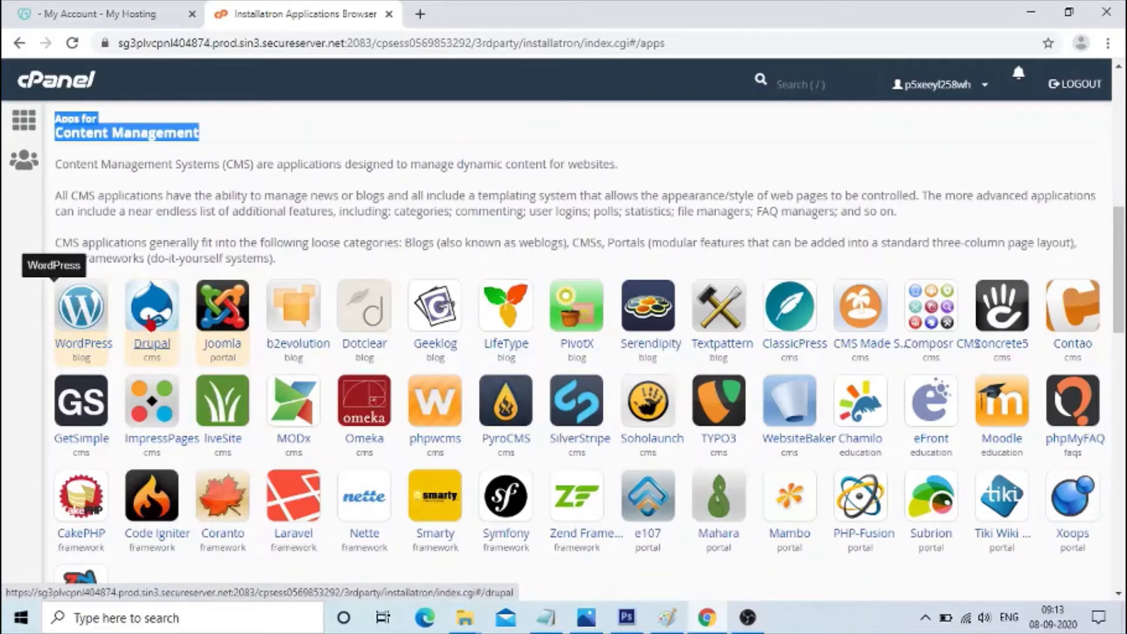
click(82, 309)
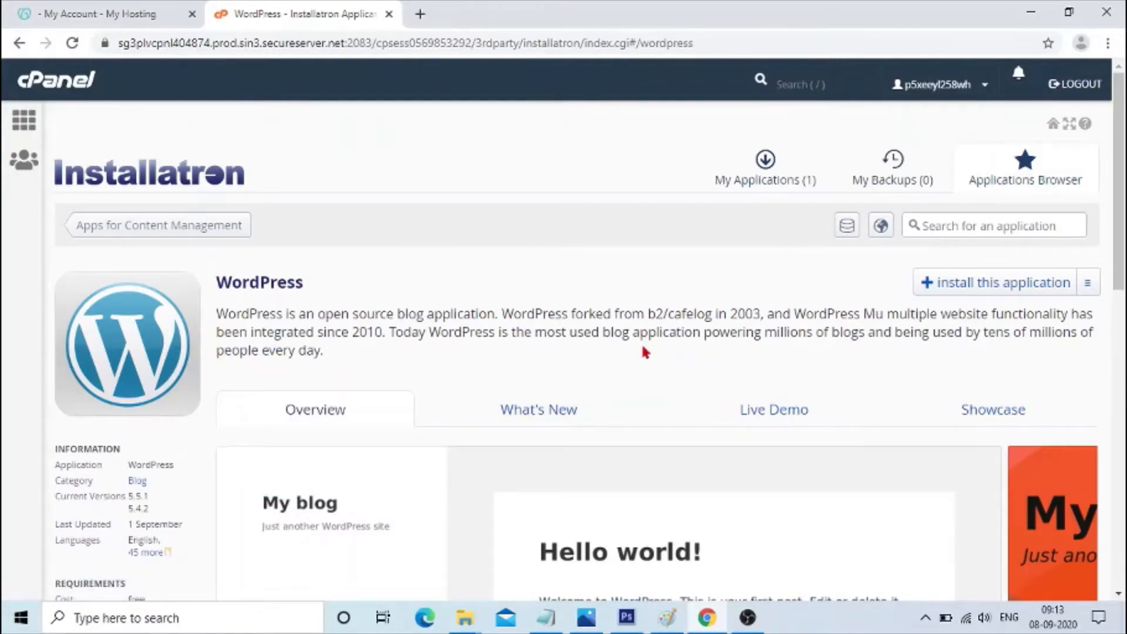
Review the WordPress application description, information and feature list.
scroll(641, 350, down, 5)
scroll(643, 355, up, 5)
drag(320, 286, 201, 272)
scroll(259, 234, down, 1)
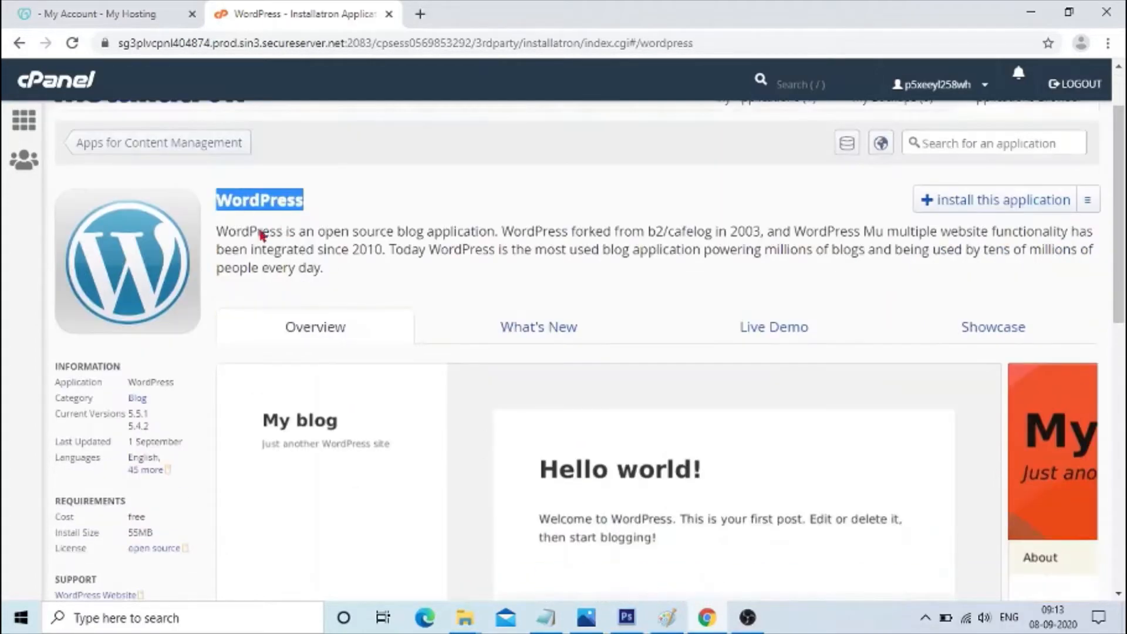
scroll(74, 177, up, 1)
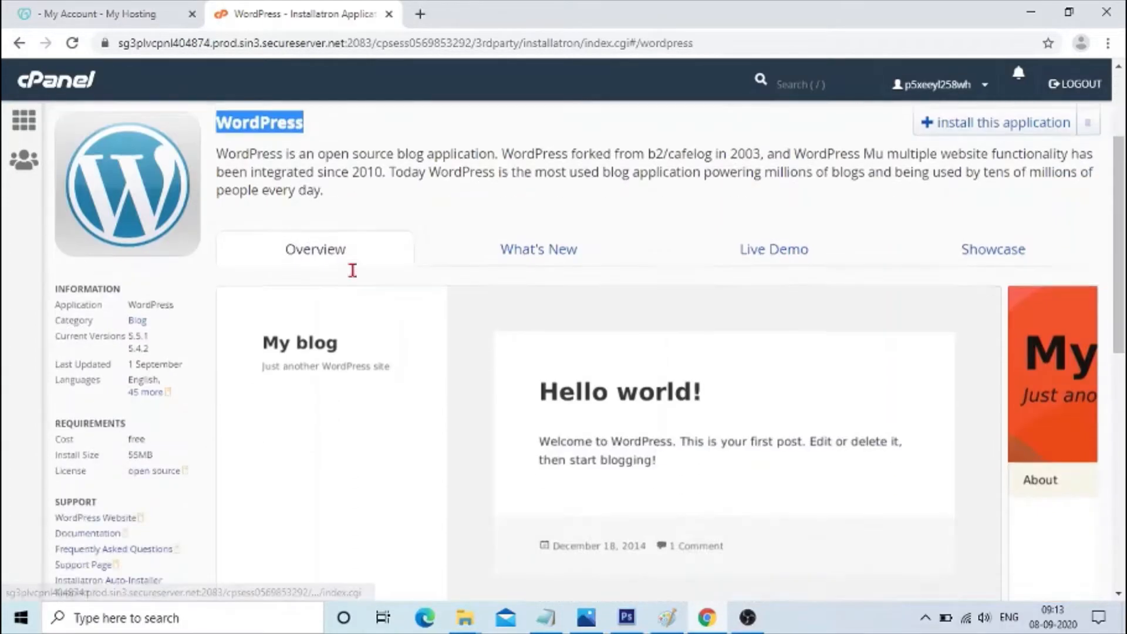
scroll(312, 228, down, 2)
drag(68, 296, 166, 294)
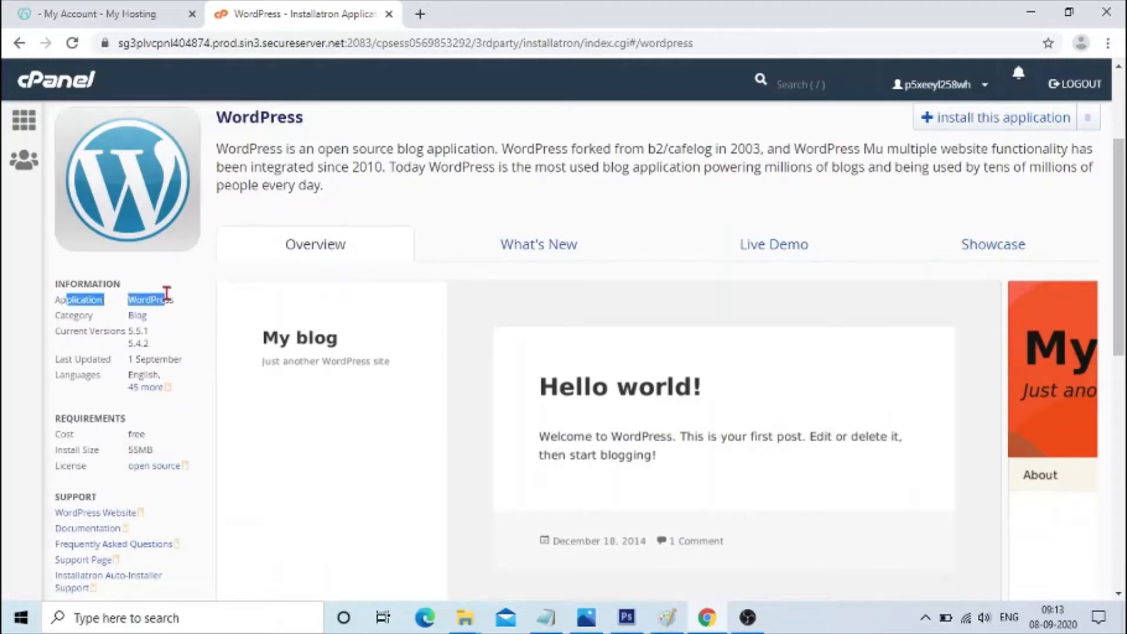
double_click(107, 331)
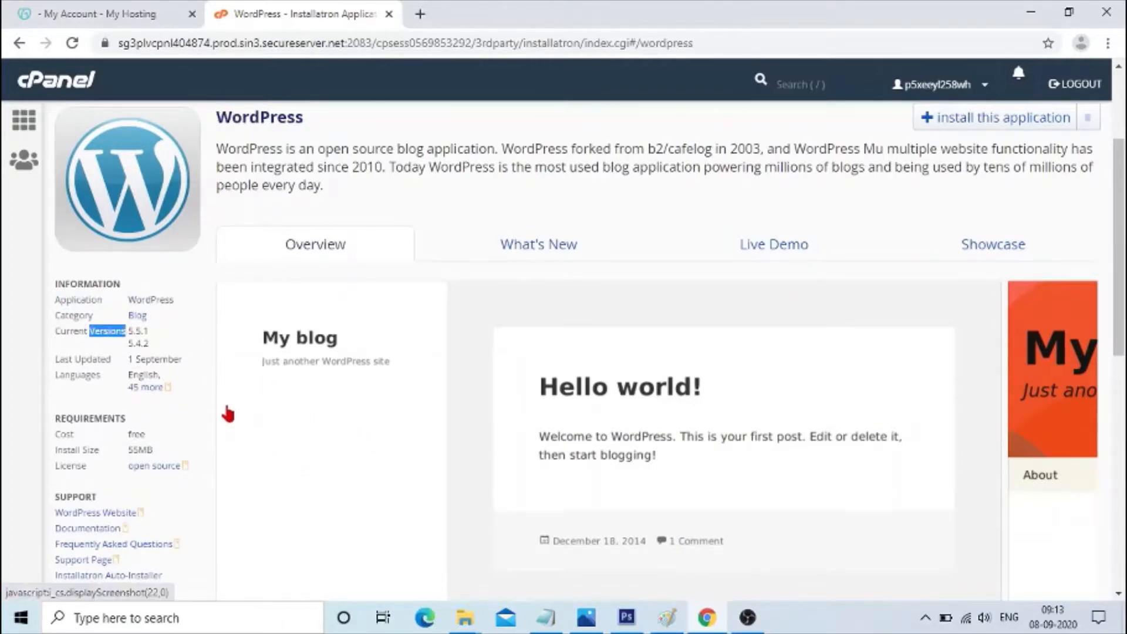
scroll(756, 407, up, 2)
scroll(869, 409, down, 9)
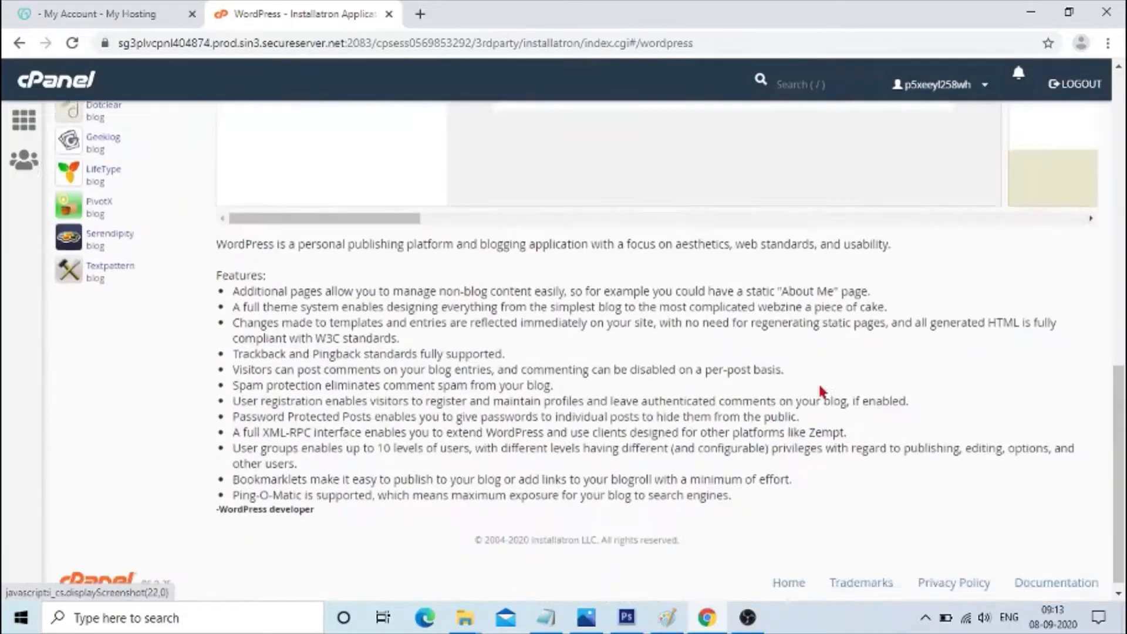
scroll(831, 385, up, 6)
scroll(841, 375, up, 4)
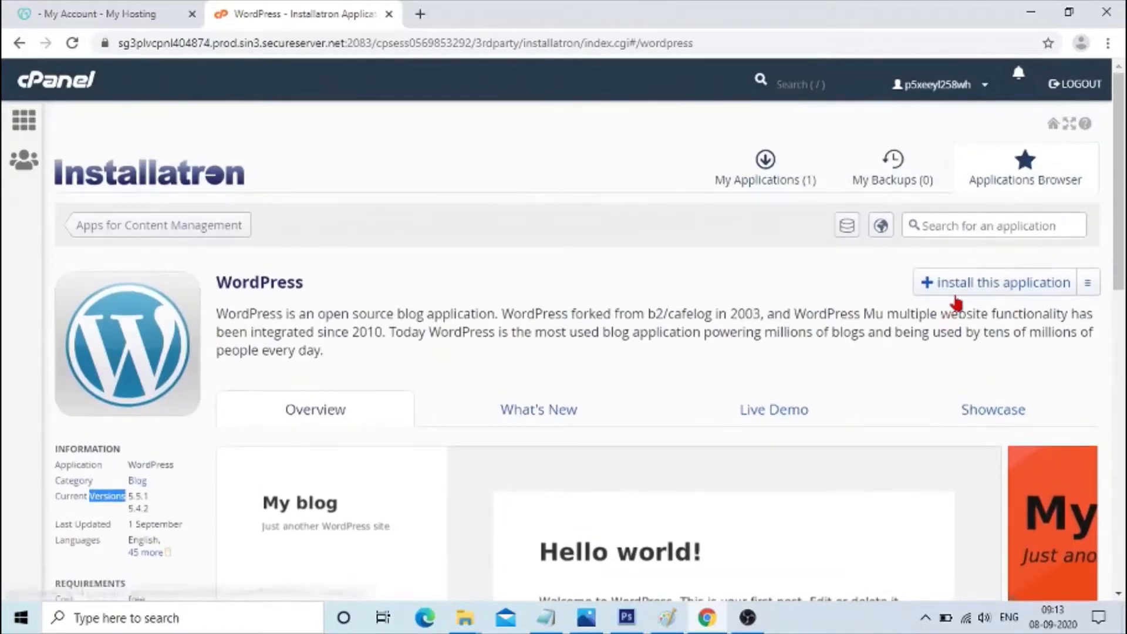
Start installing WordPress and set the install directory to home.
click(956, 285)
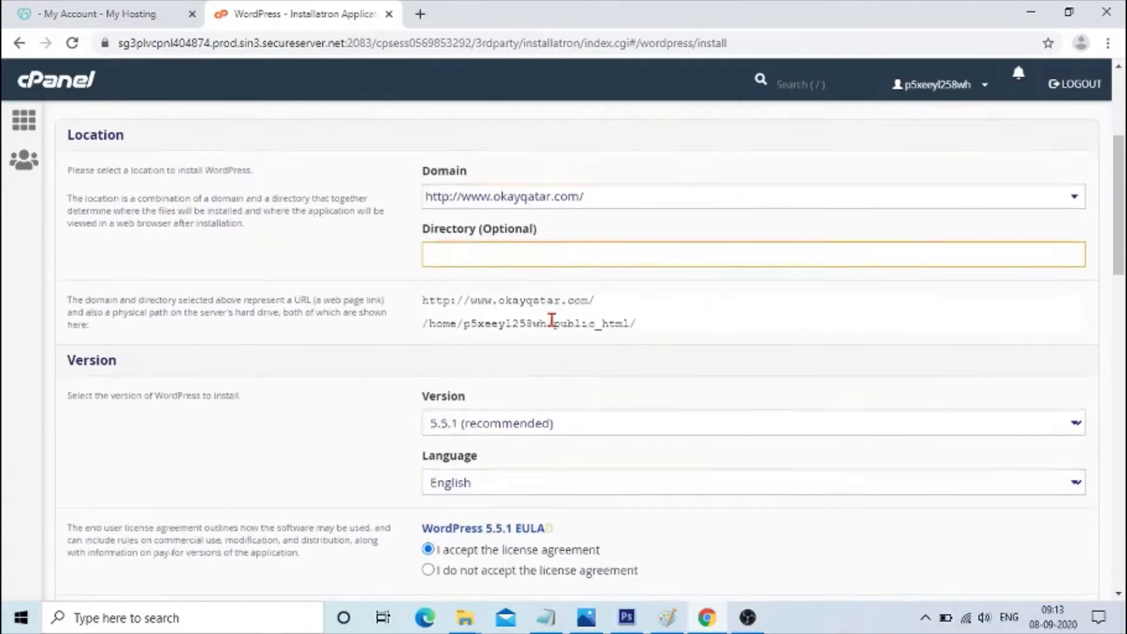
double_click(93, 276)
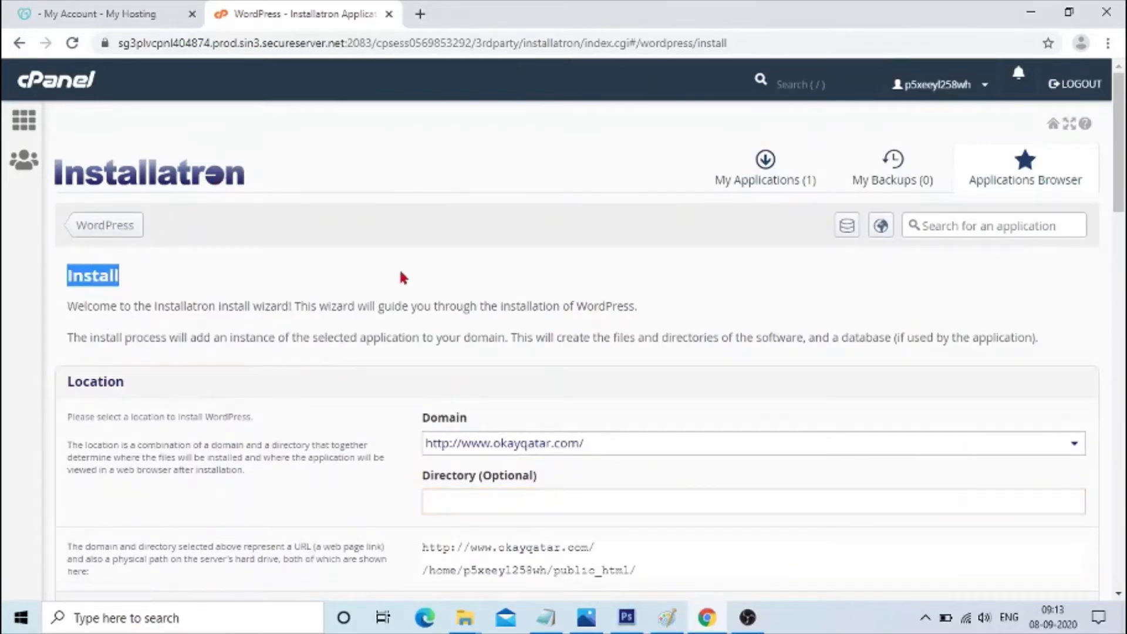
scroll(190, 363, down, 1)
double_click(106, 300)
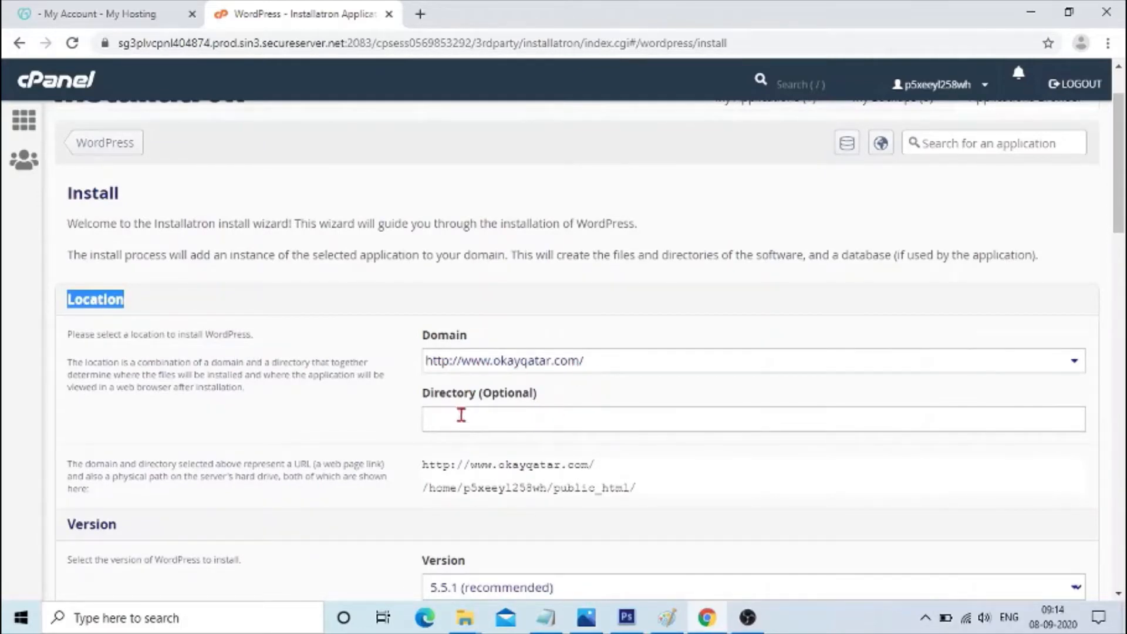
click(446, 427)
scroll(592, 418, down, 3)
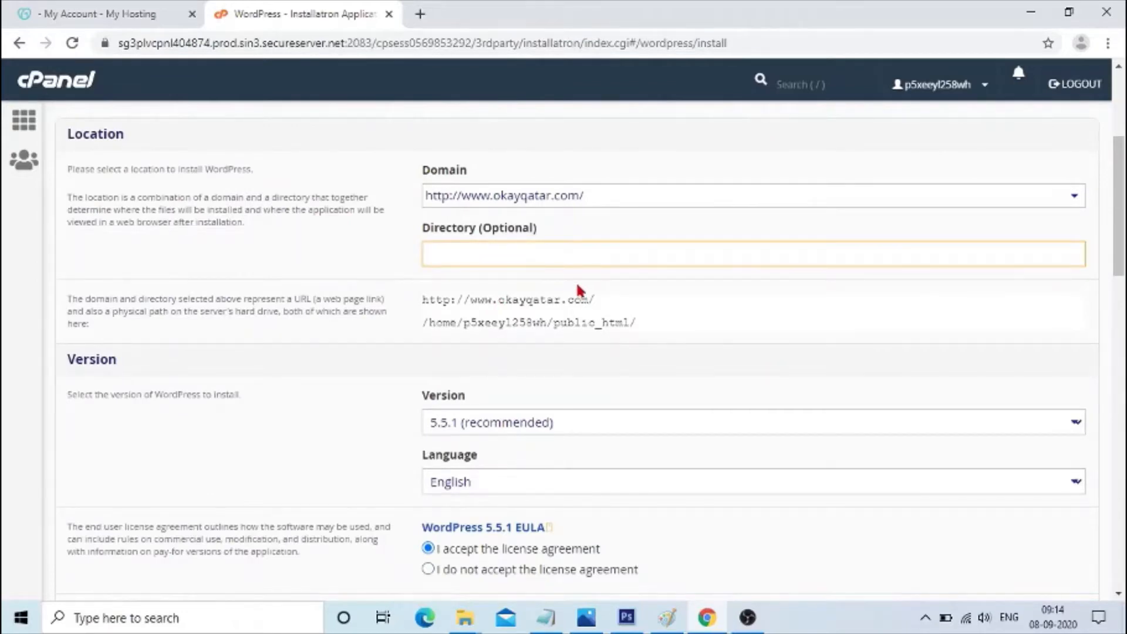
text(home)
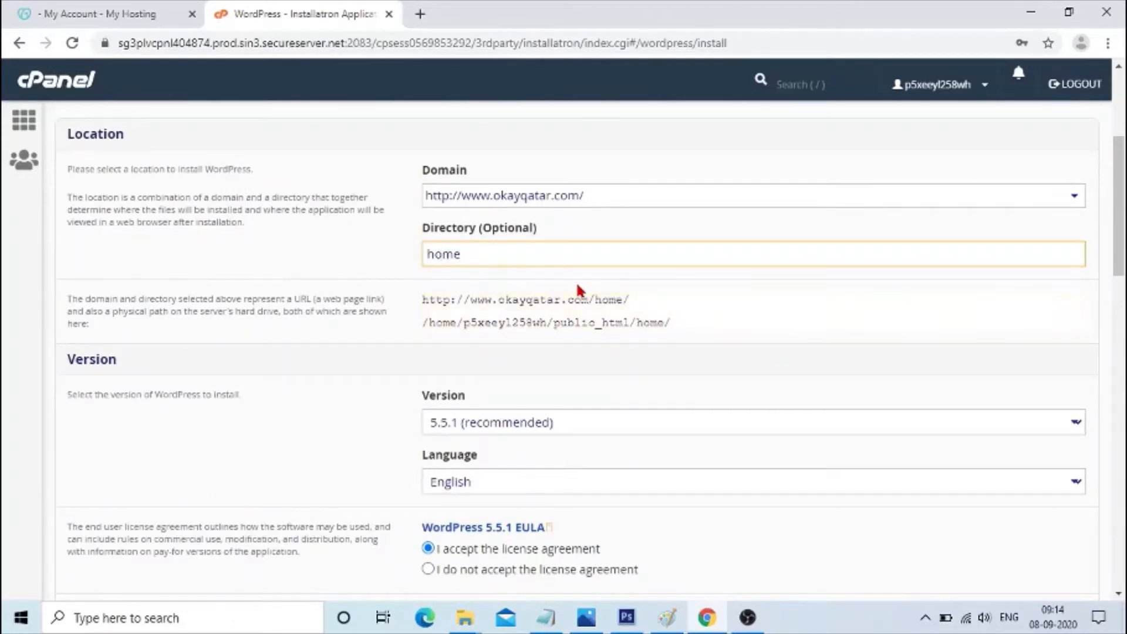
Examine the install URL and server path that the chosen domain and directory produce.
double_click(495, 229)
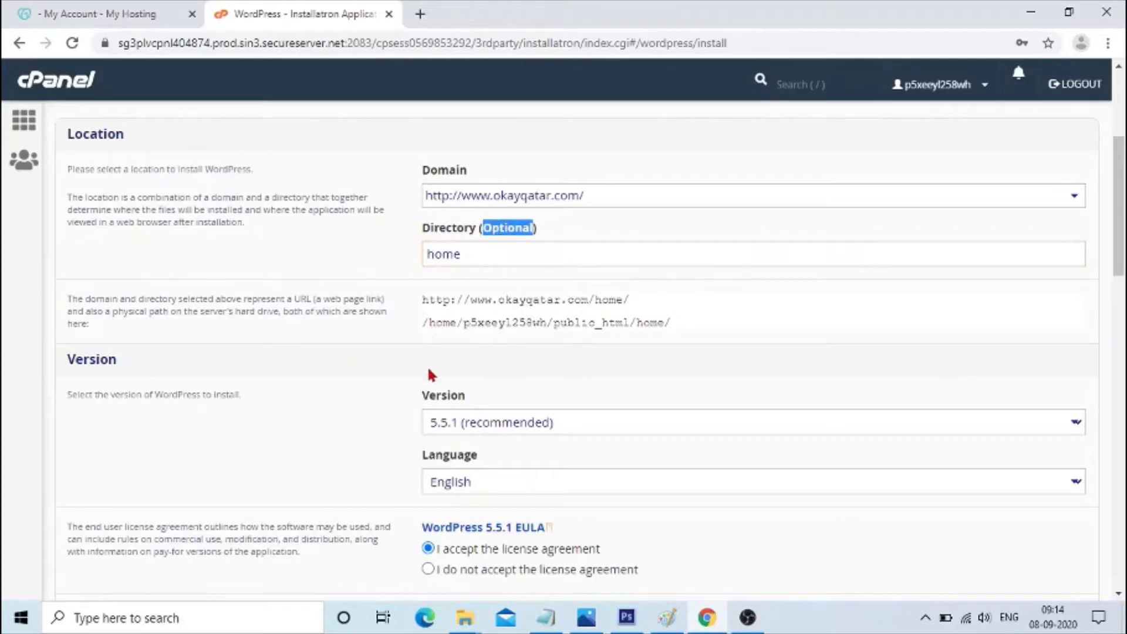
double_click(608, 299)
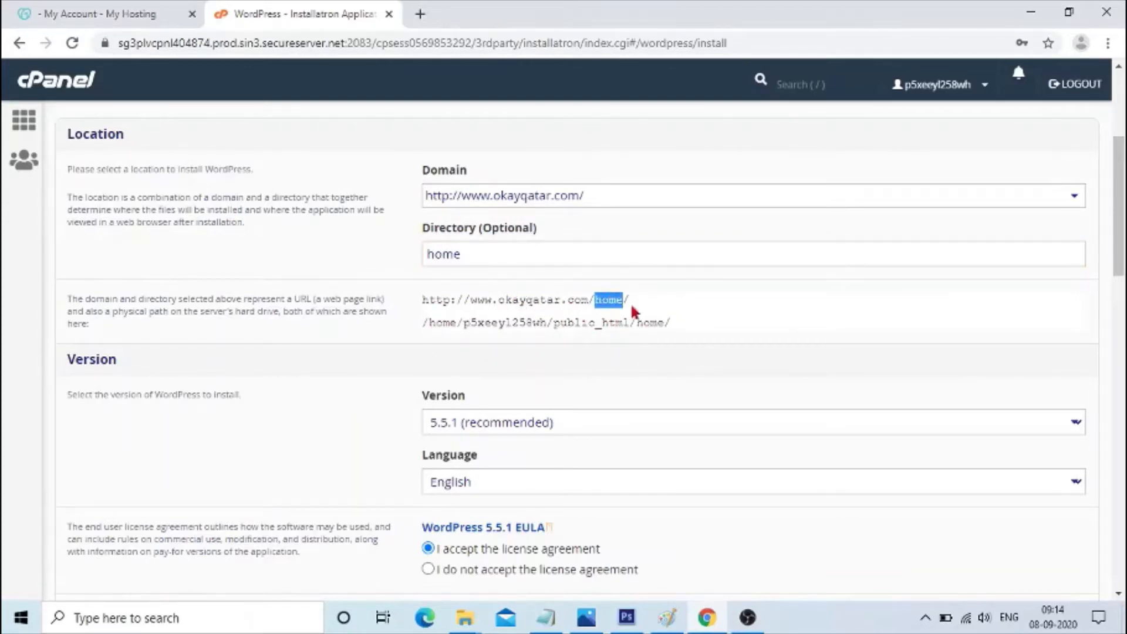
double_click(155, 169)
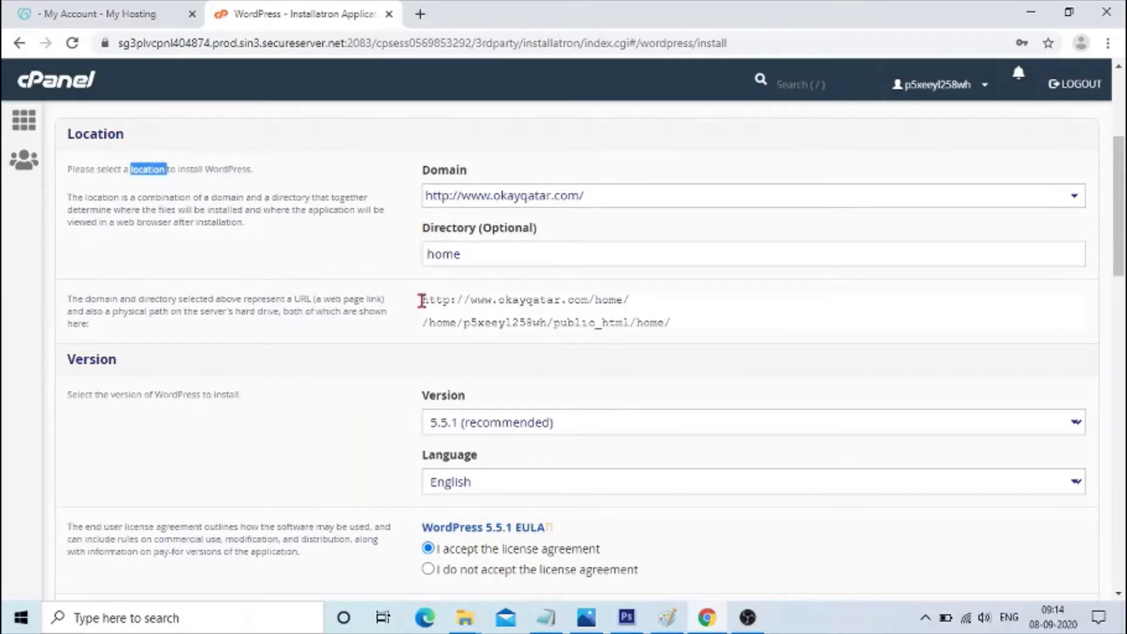
drag(421, 301, 571, 295)
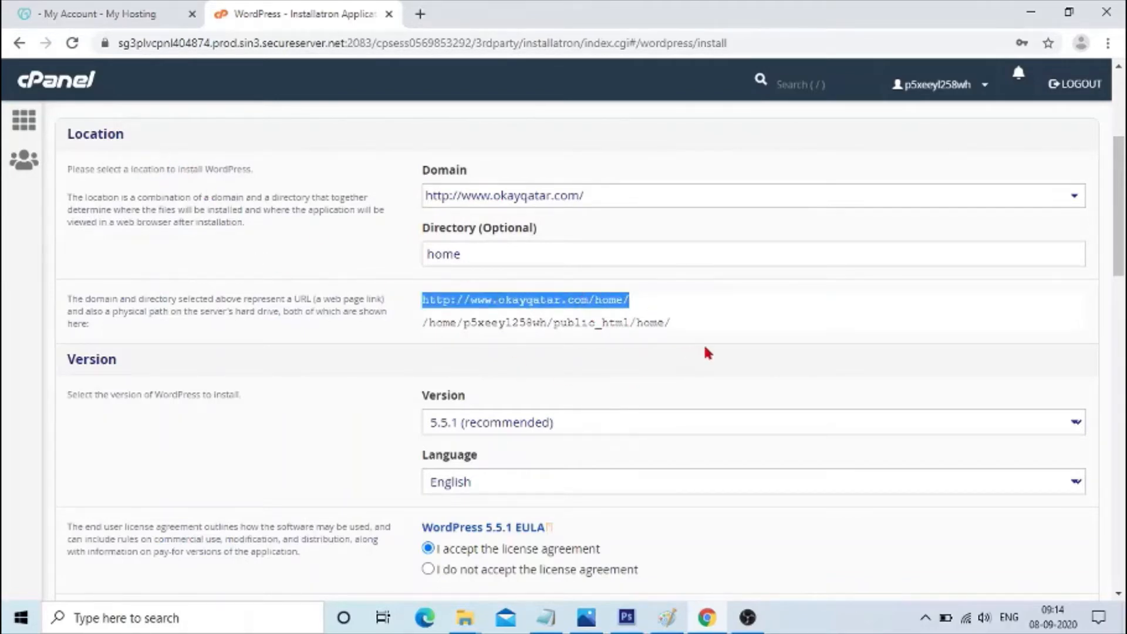
scroll(604, 401, up, 4)
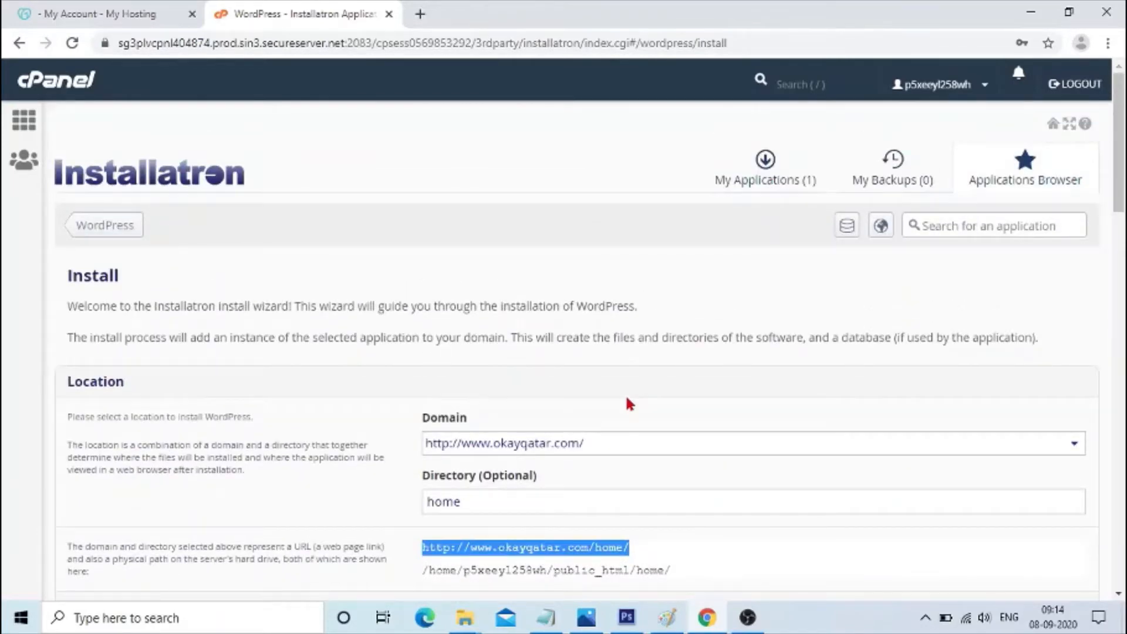
scroll(627, 402, down, 8)
scroll(627, 403, down, 5)
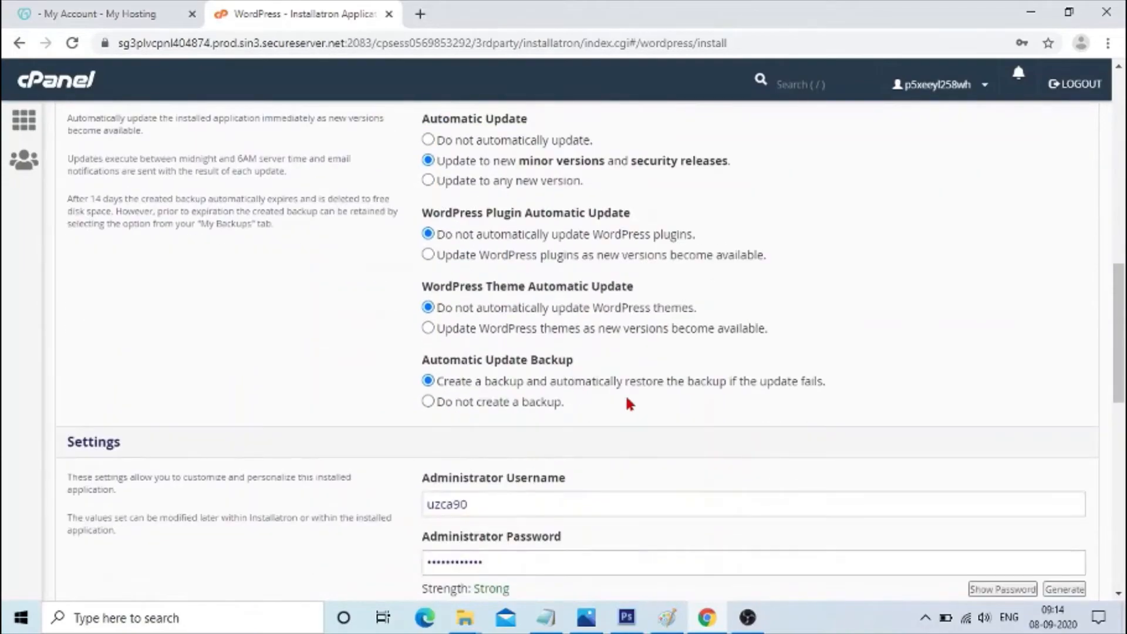
scroll(627, 404, up, 8)
scroll(627, 404, up, 2)
scroll(628, 404, up, 2)
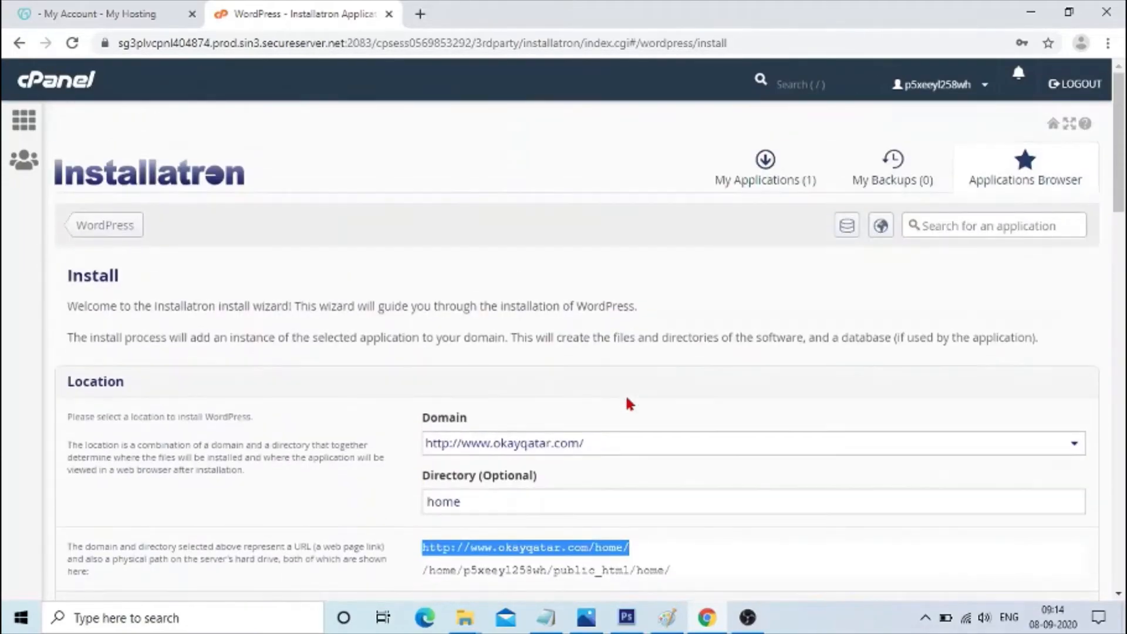
scroll(588, 395, down, 2)
scroll(463, 418, down, 1)
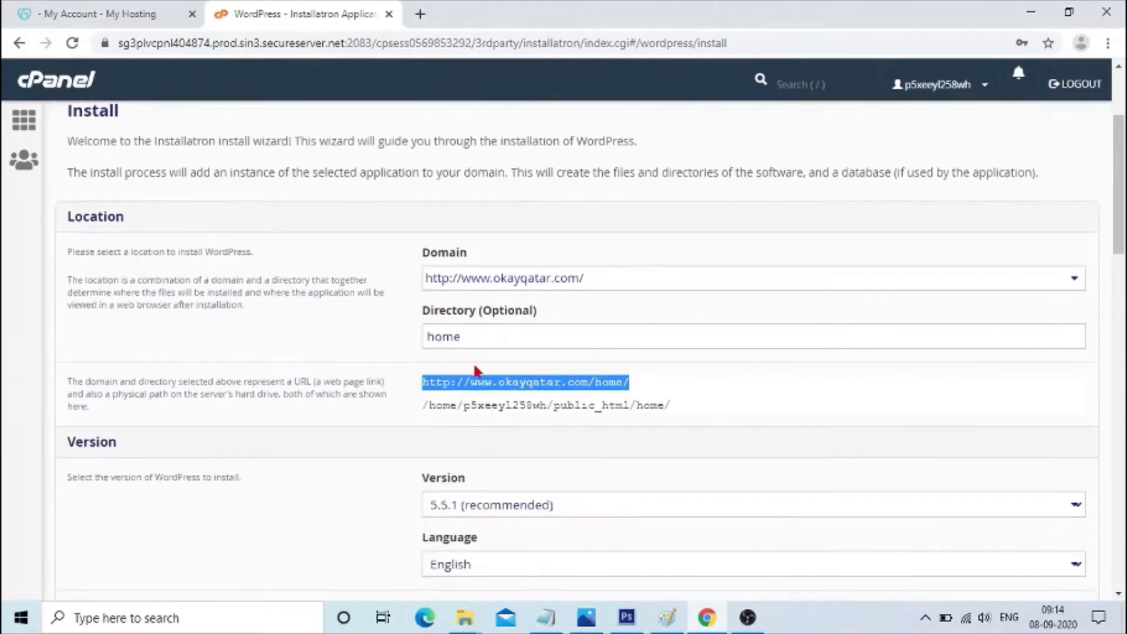
click(473, 332)
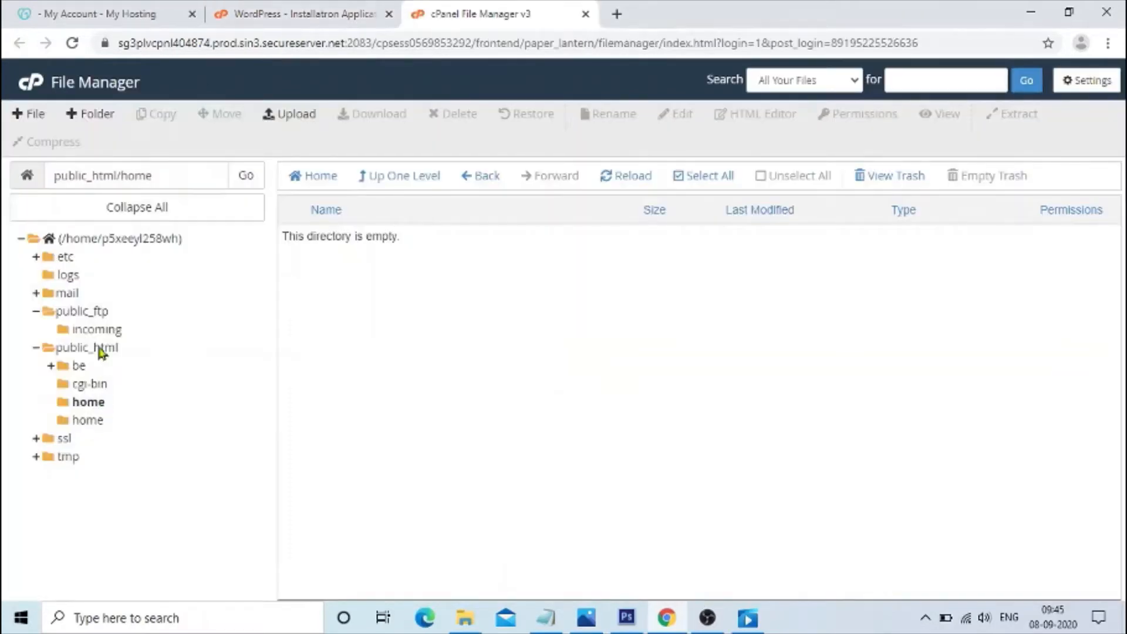
Open the home folder inside public_html in File Manager and check its path.
click(105, 347)
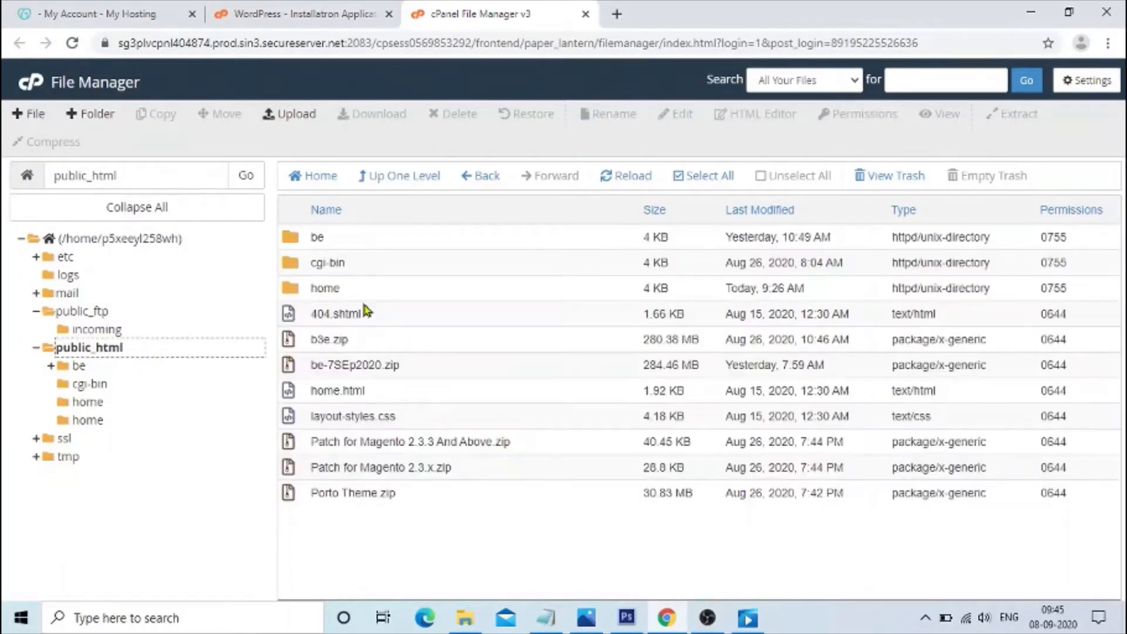
double_click(292, 293)
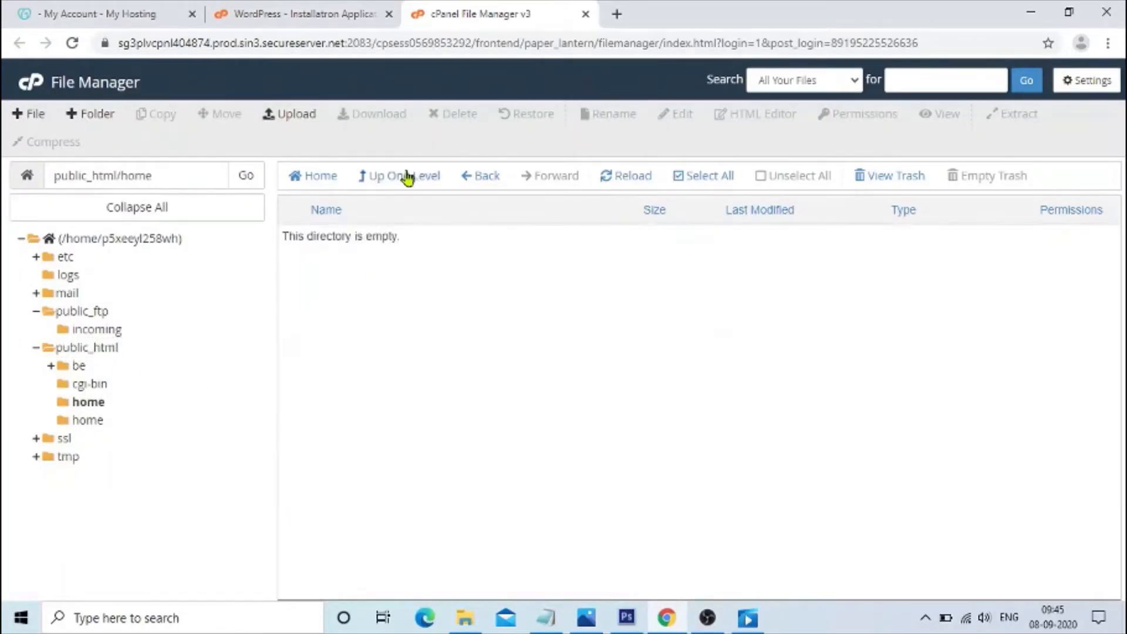
click(165, 170)
double_click(135, 176)
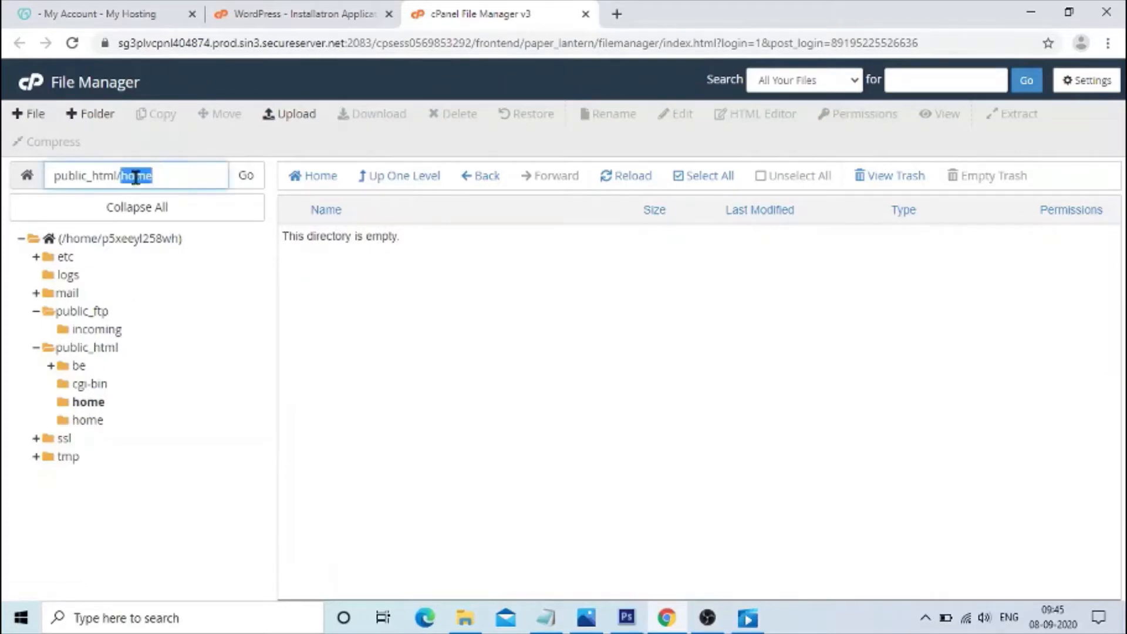
click(136, 176)
drag(55, 175, 175, 169)
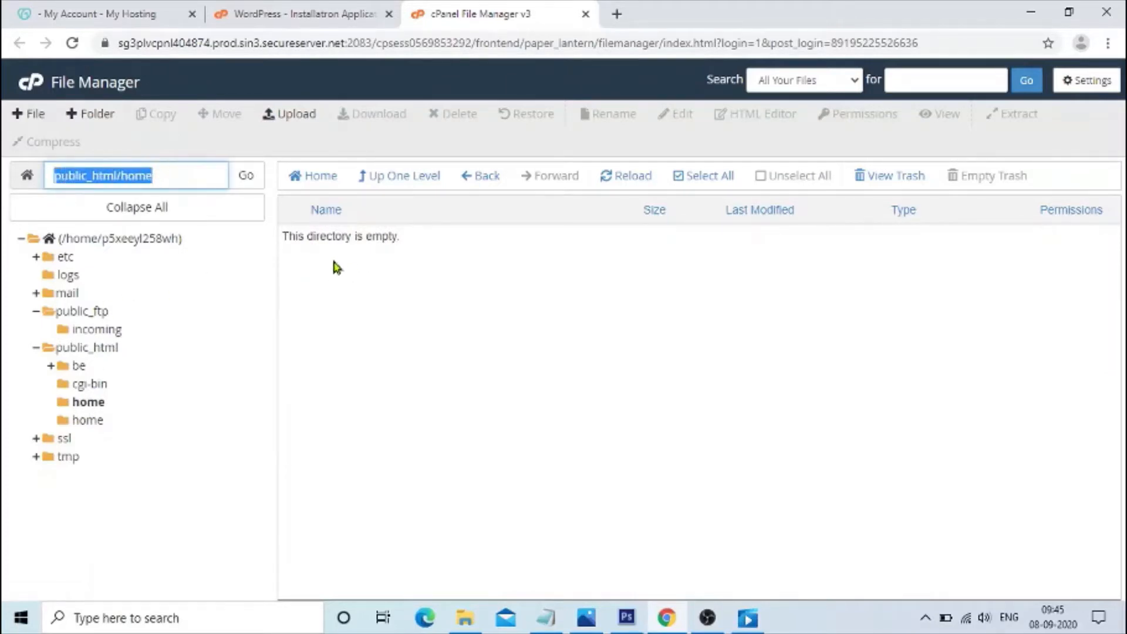
Return to the Installatron install form and review the WordPress version, language and licence agreement choices.
click(316, 17)
scroll(540, 370, down, 5)
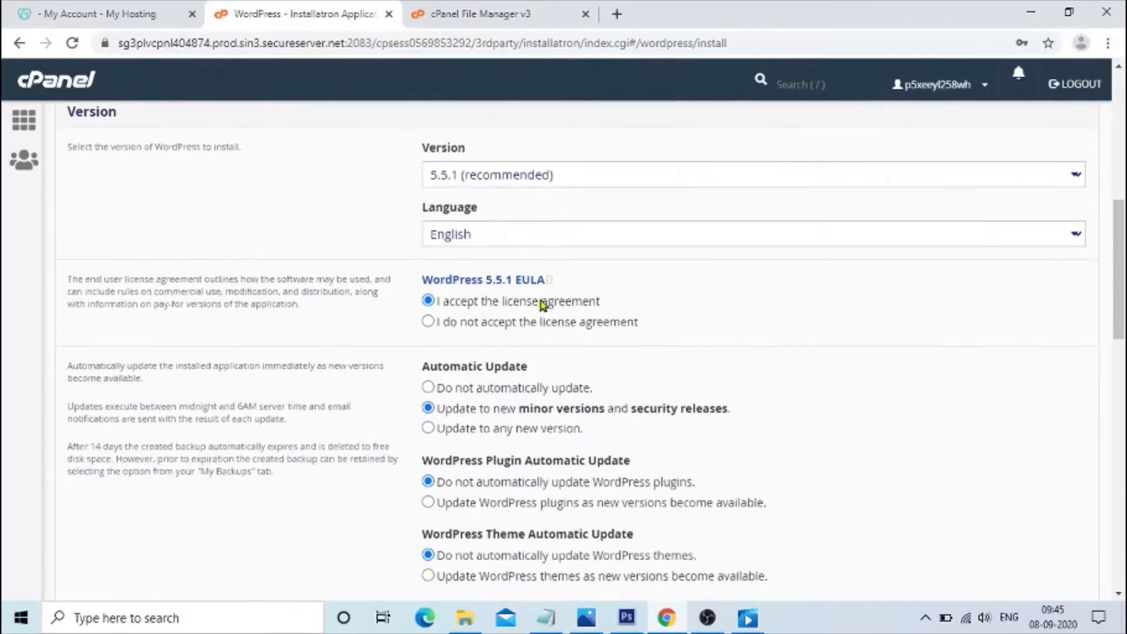
click(558, 182)
click(519, 211)
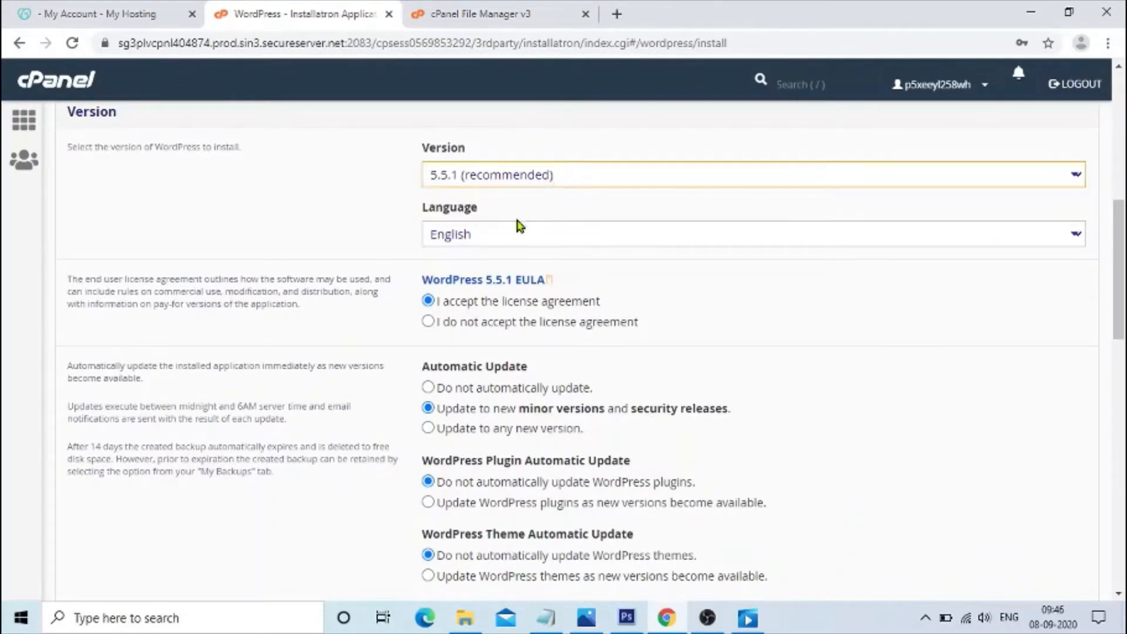
click(504, 234)
click(504, 236)
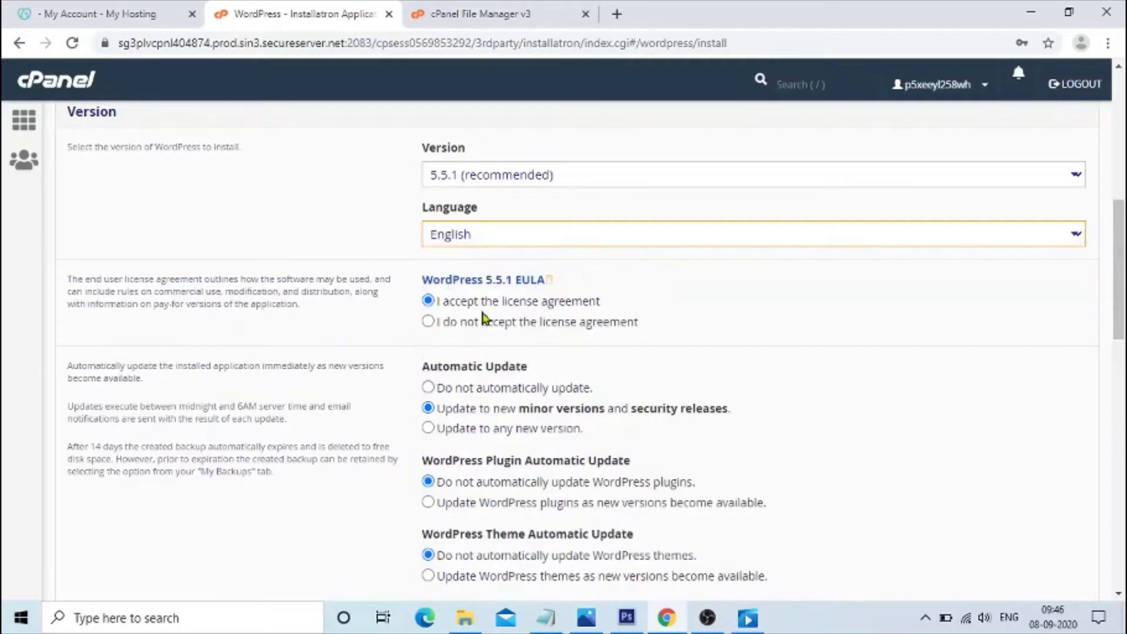
scroll(584, 314, down, 3)
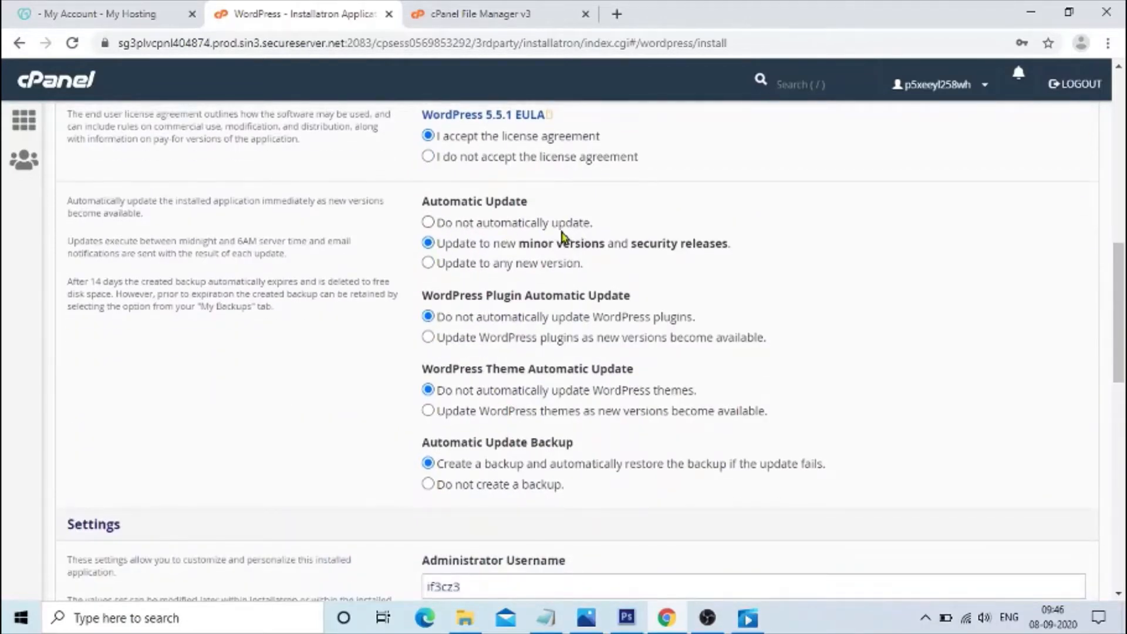
Review the automatic update options for WordPress core, plugins, themes and update backups.
drag(492, 243, 812, 249)
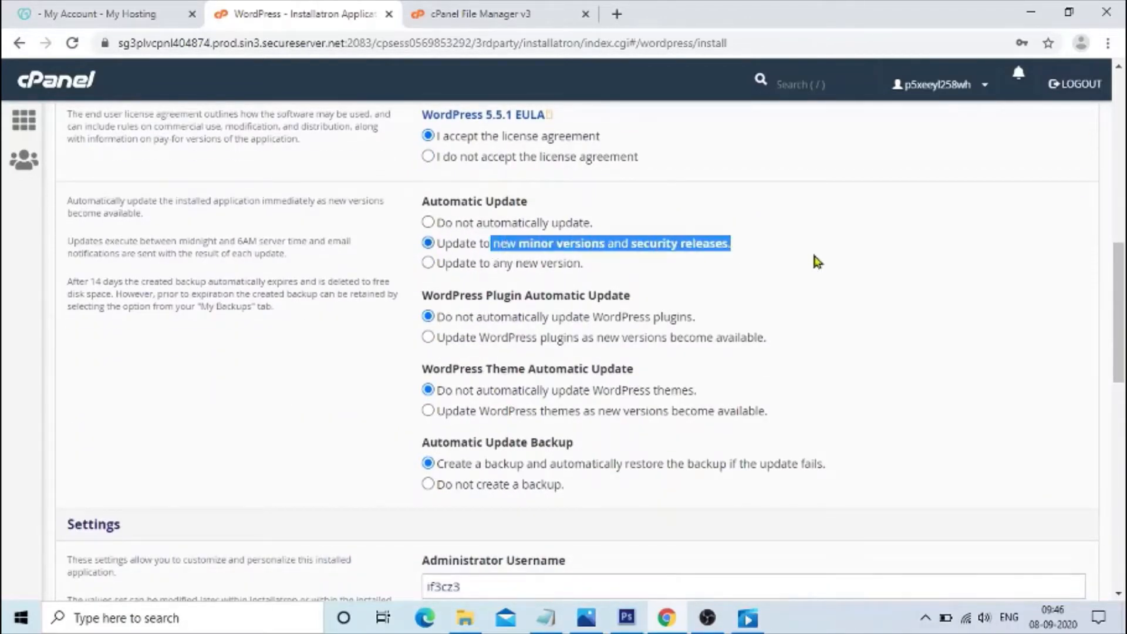
scroll(739, 272, down, 2)
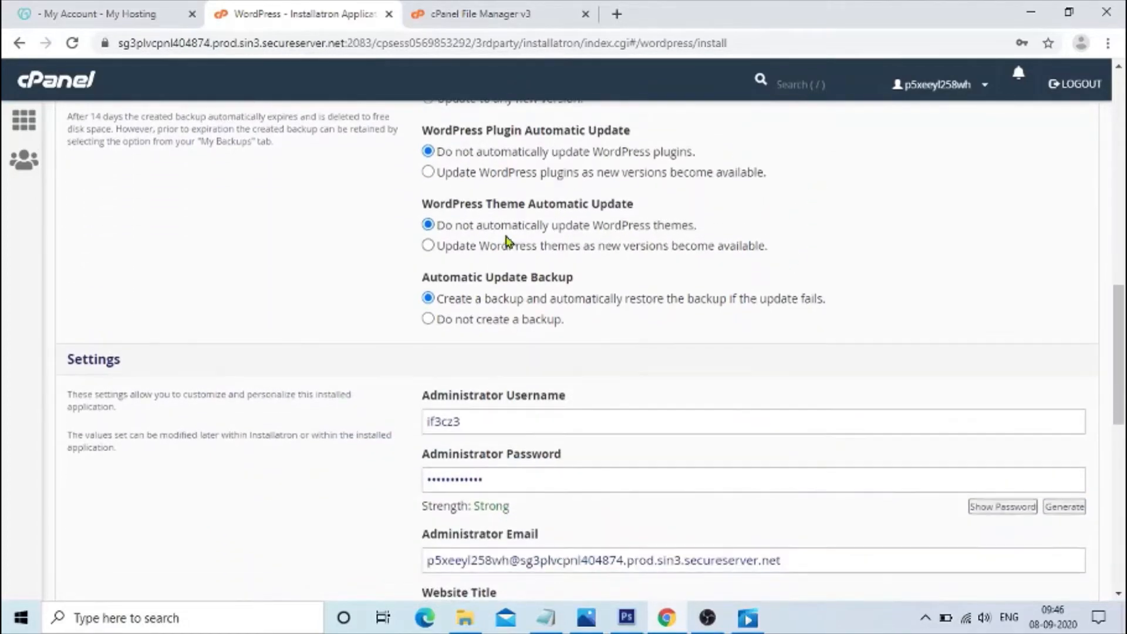
scroll(580, 268, down, 2)
drag(441, 230, 787, 254)
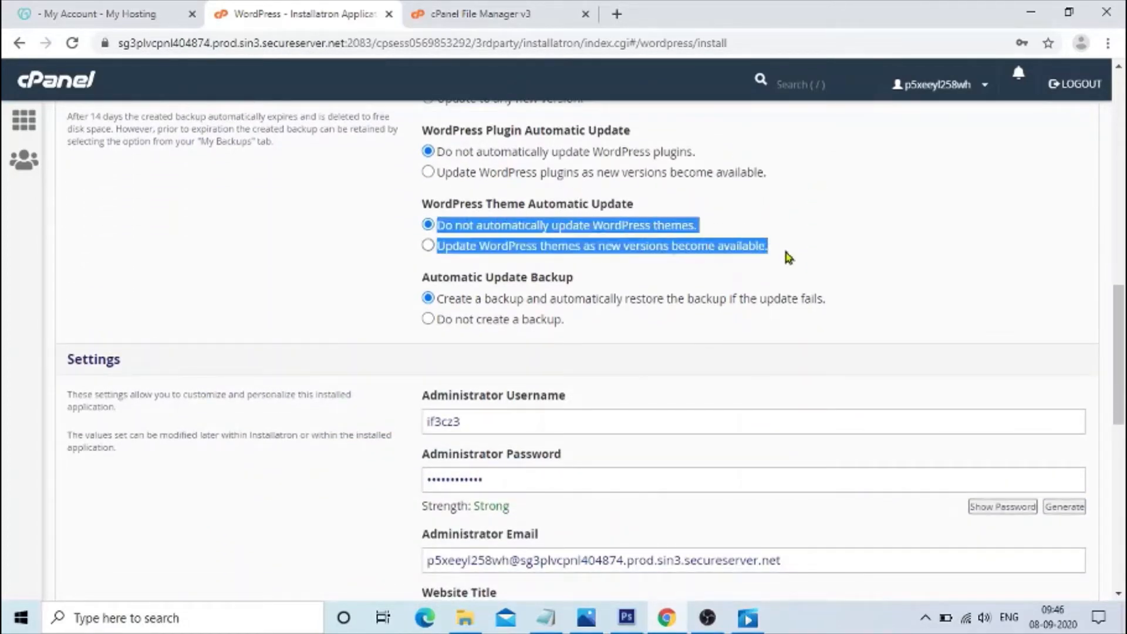
click(763, 233)
drag(500, 225, 681, 227)
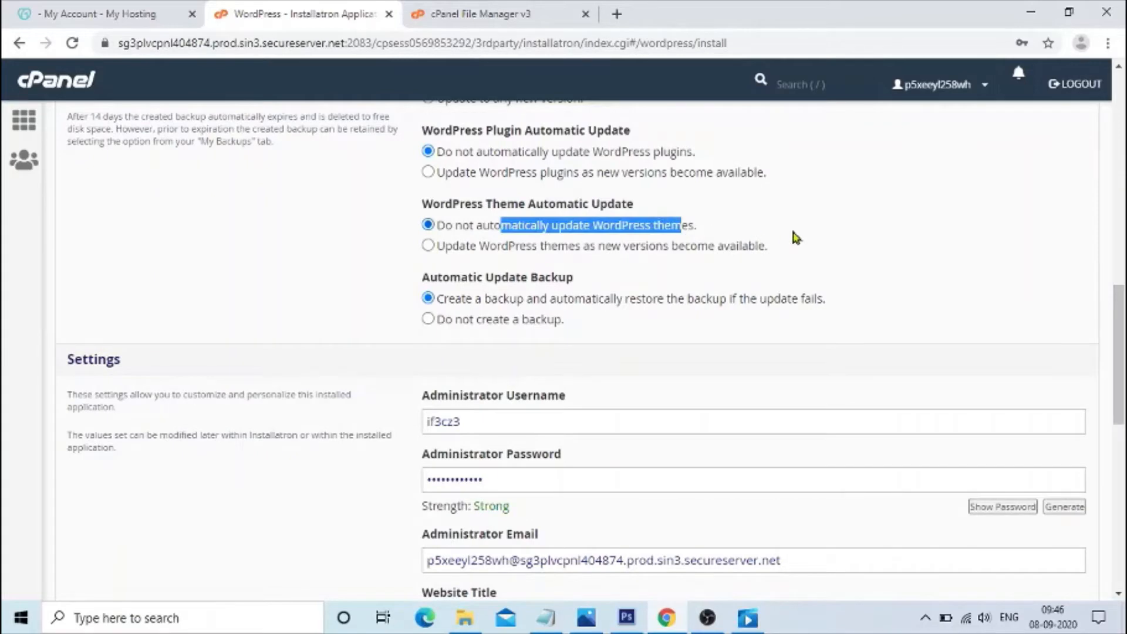
scroll(623, 308, down, 2)
scroll(623, 307, down, 2)
Set the administrator username to siteadmin.
drag(491, 252, 330, 260)
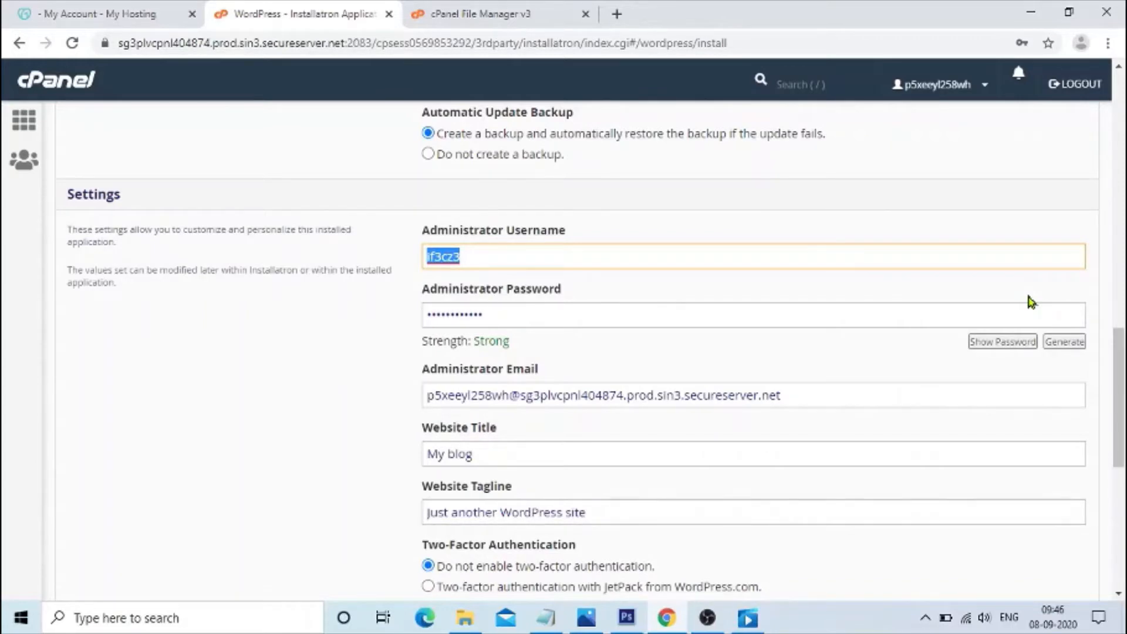
text(administrator login)
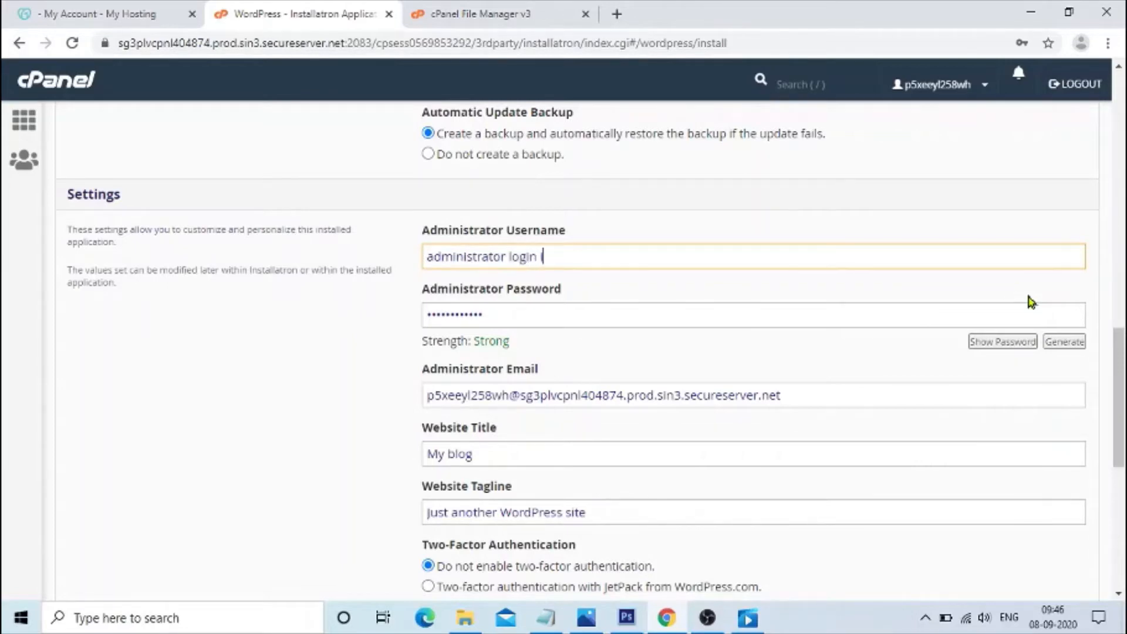
key(BackSpace)
key(BackSpace)
key(BackSpace)
key(BackSpace)
key(BackSpace)
key(BackSpace)
key(BackSpace)
key(BackSpace)
key(BackSpace)
key(BackSpace)
key(BackSpace)
key(BackSpace)
key(BackSpace)
key(BackSpace)
key(BackSpace)
key(BackSpace)
key(BackSpace)
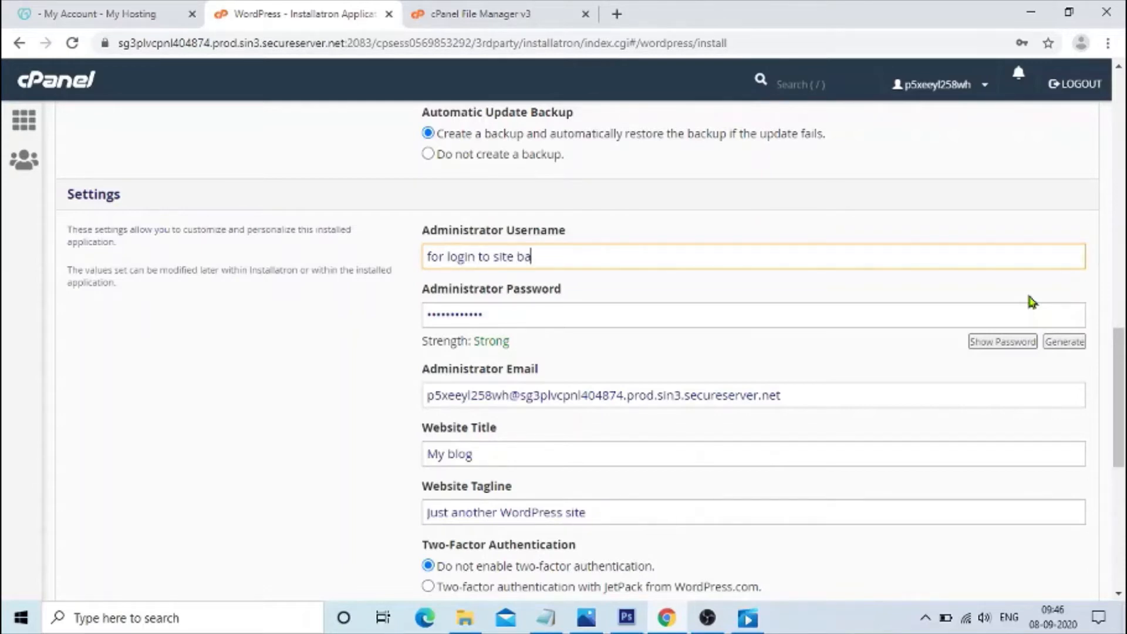
text(nd)
key(BackSpace)
key(BackSpace)
key(BackSpace)
key(BackSpace)
key(BackSpace)
key(BackSpace)
key(BackSpace)
key(BackSpace)
key(BackSpace)
key(BackSpace)
key(BackSpace)
key(BackSpace)
key(BackSpace)
key(BackSpace)
key(BackSpace)
key(BackSpace)
key(BackSpace)
key(BackSpace)
key(BackSpace)
key(BackSpace)
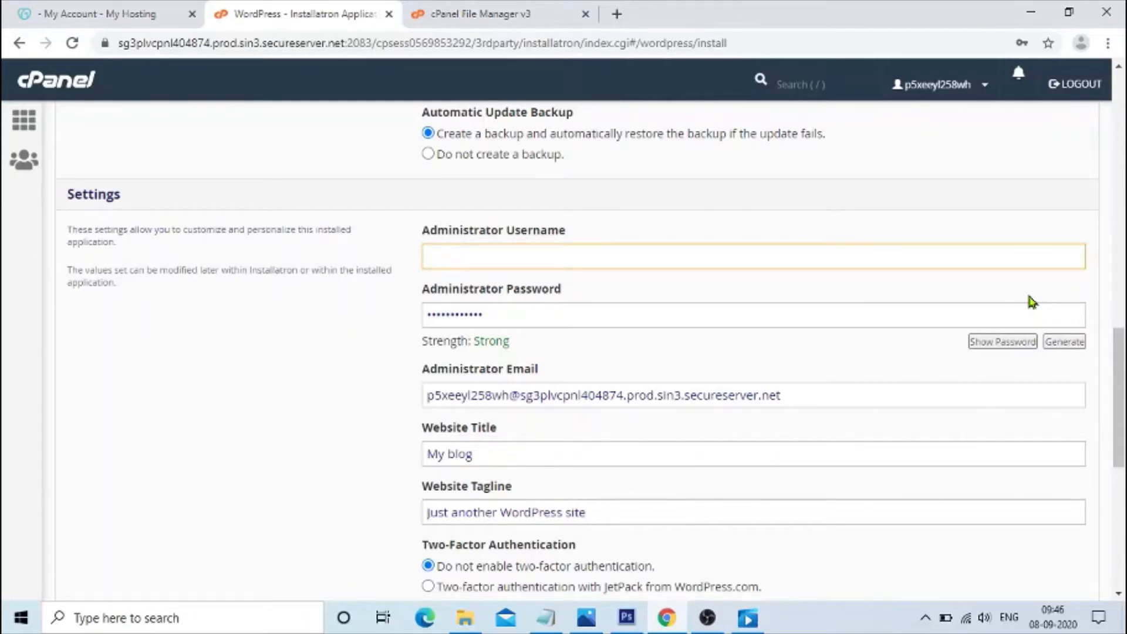
text(siteadmin)
key(Tab)
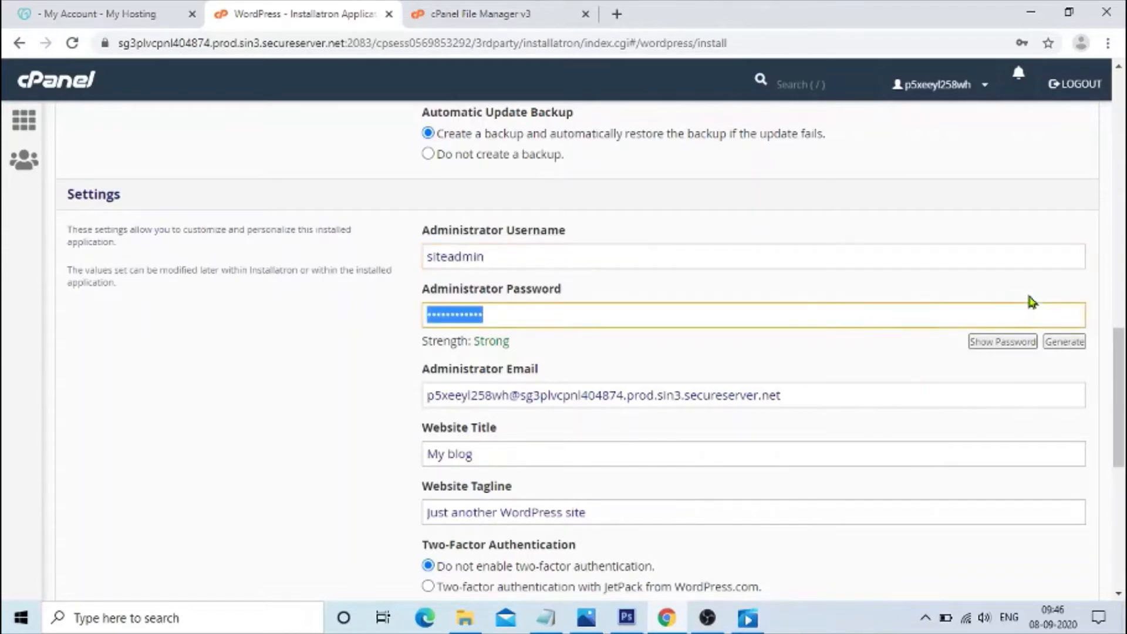
Show the administrator password and generate new random passwords, then hide it again.
click(998, 343)
click(799, 316)
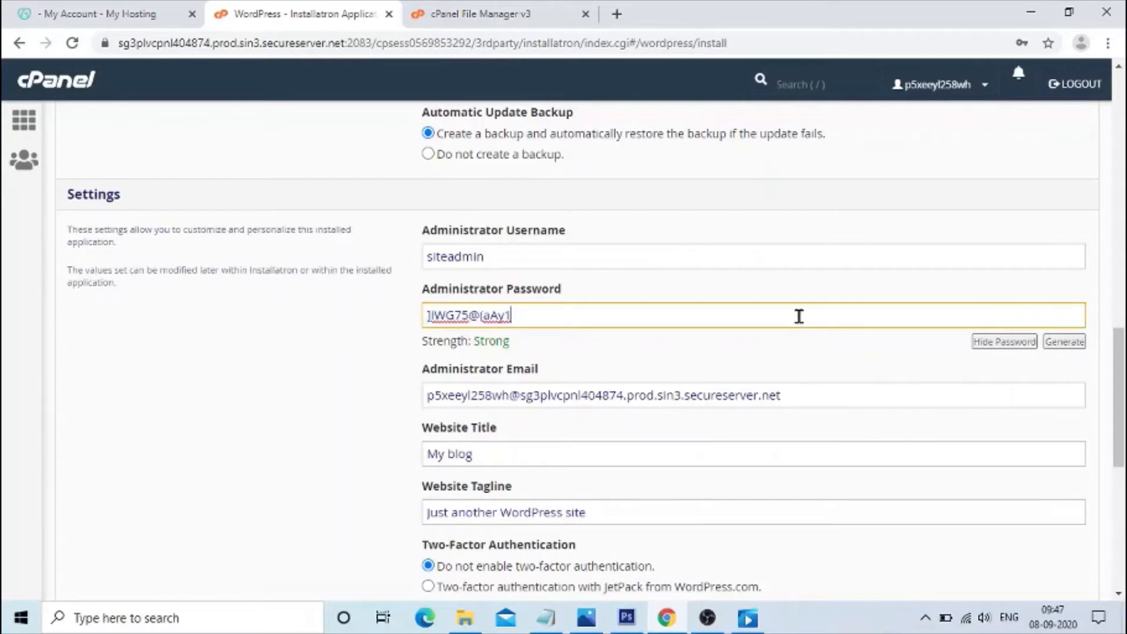
click(1061, 345)
click(1061, 346)
click(1061, 347)
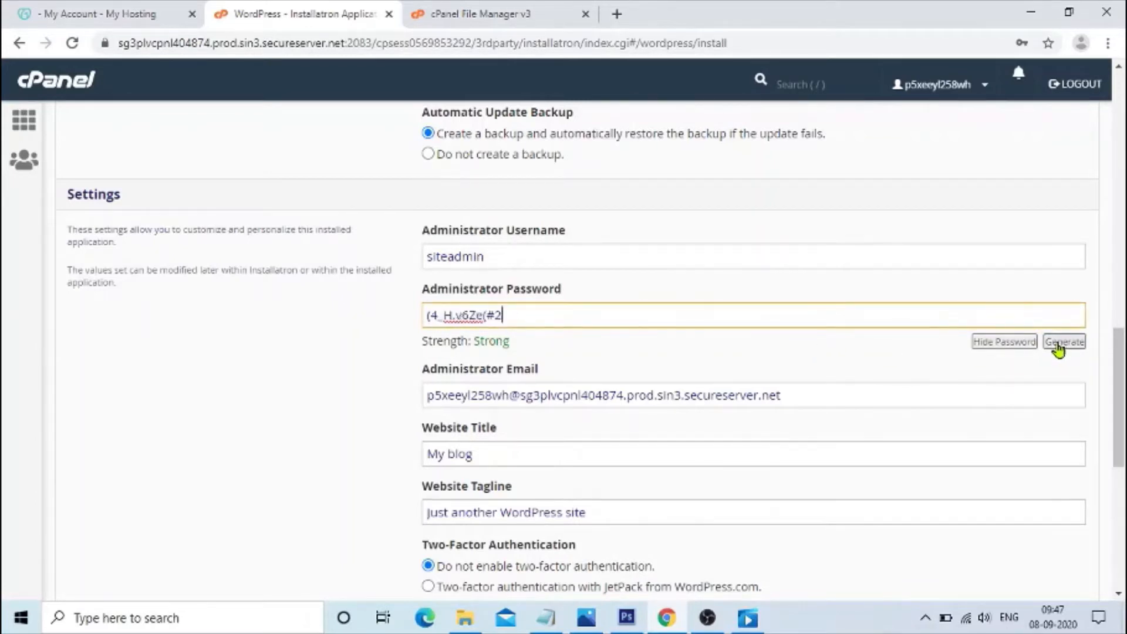
click(992, 343)
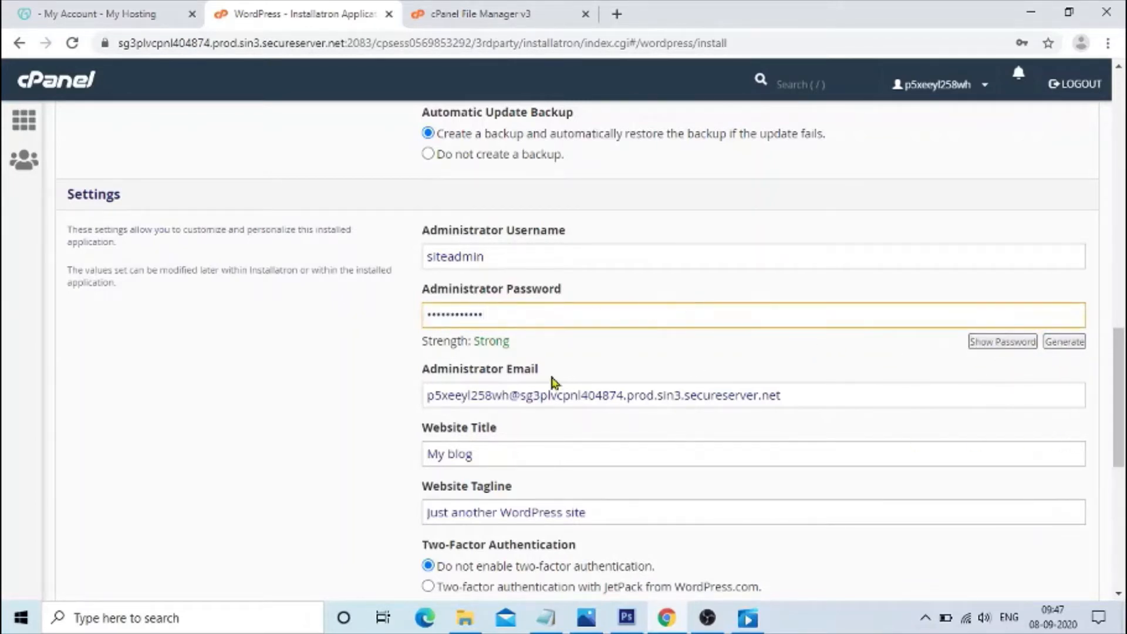
Replace the administrator password with a custom password.
drag(532, 317, 259, 317)
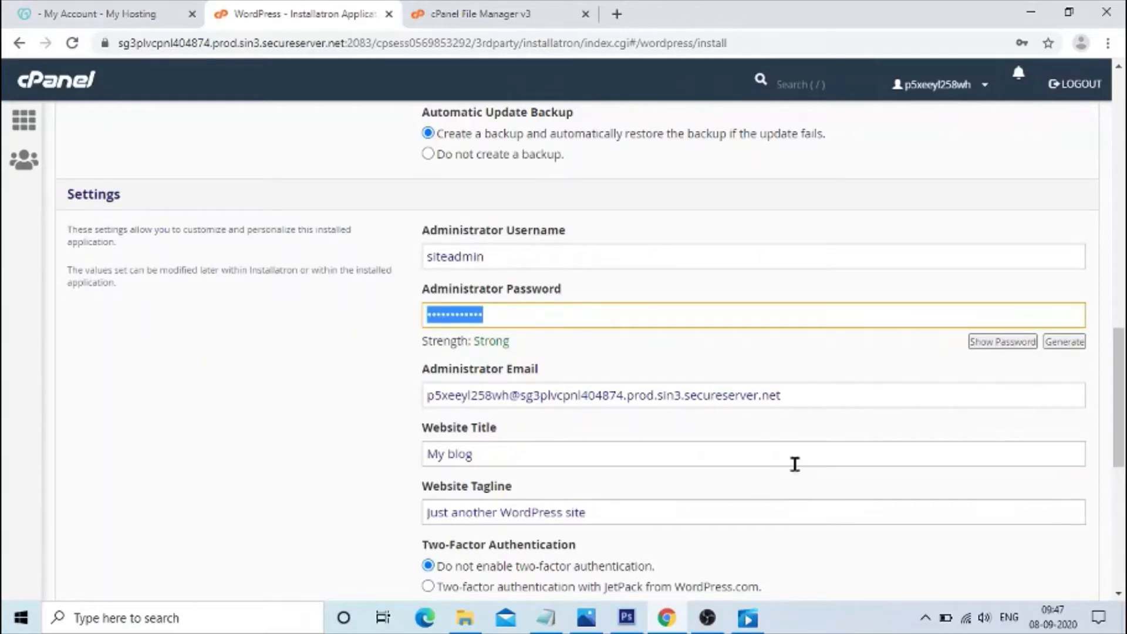
text(a)
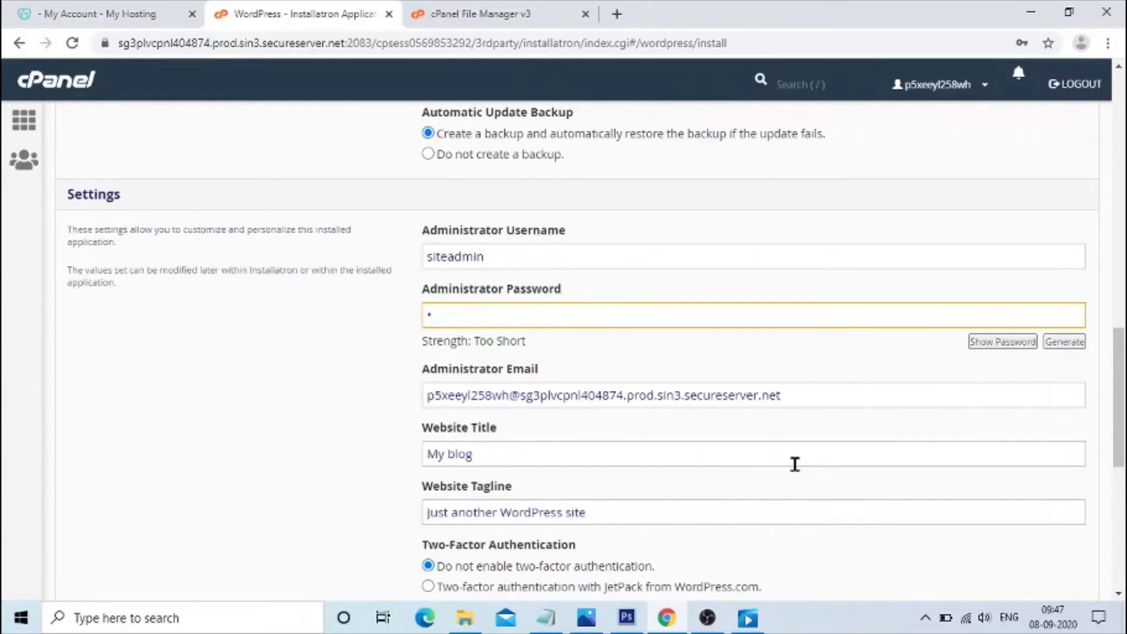
text(•••••••)
Replace the administrator email with the site manager's e-mail address.
click(785, 397)
drag(505, 368, 399, 371)
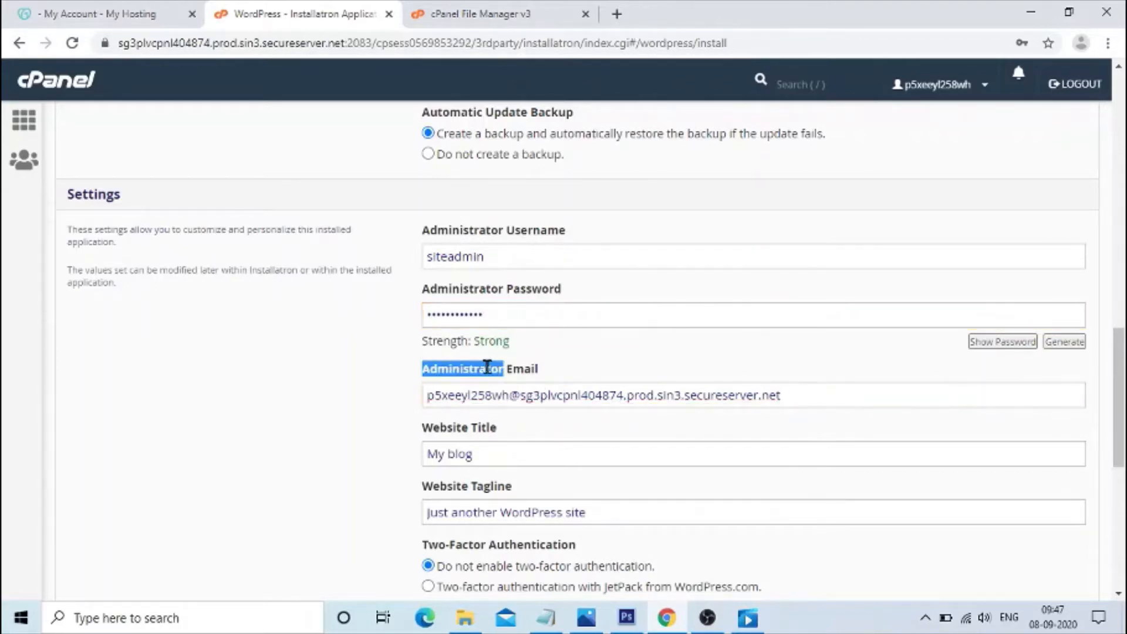
double_click(521, 369)
drag(863, 401, 489, 426)
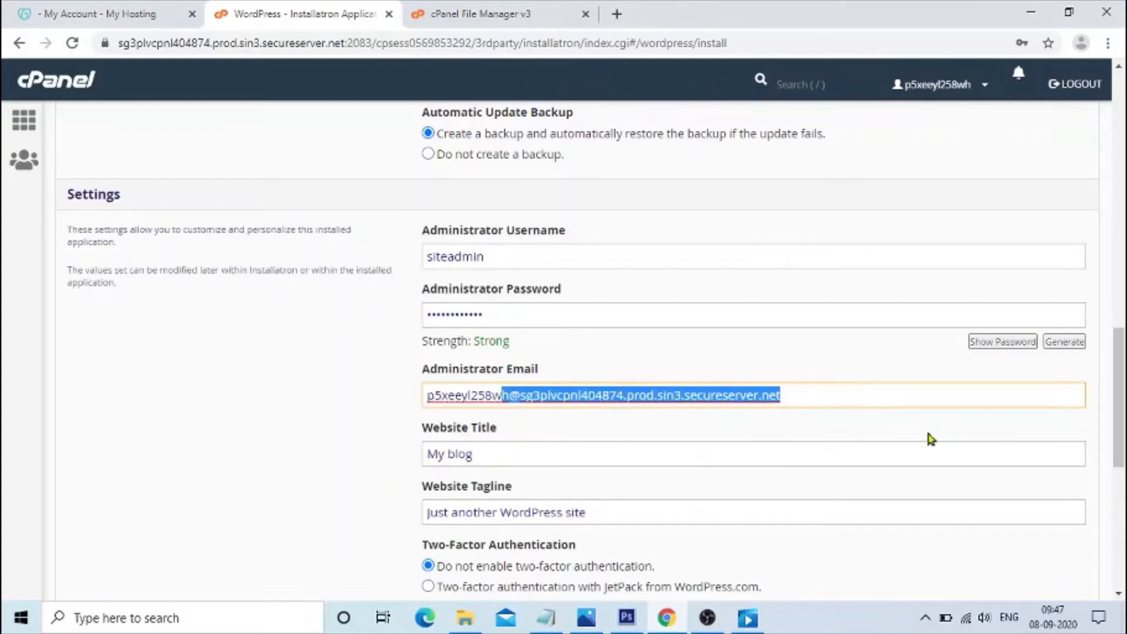
drag(818, 404, 359, 395)
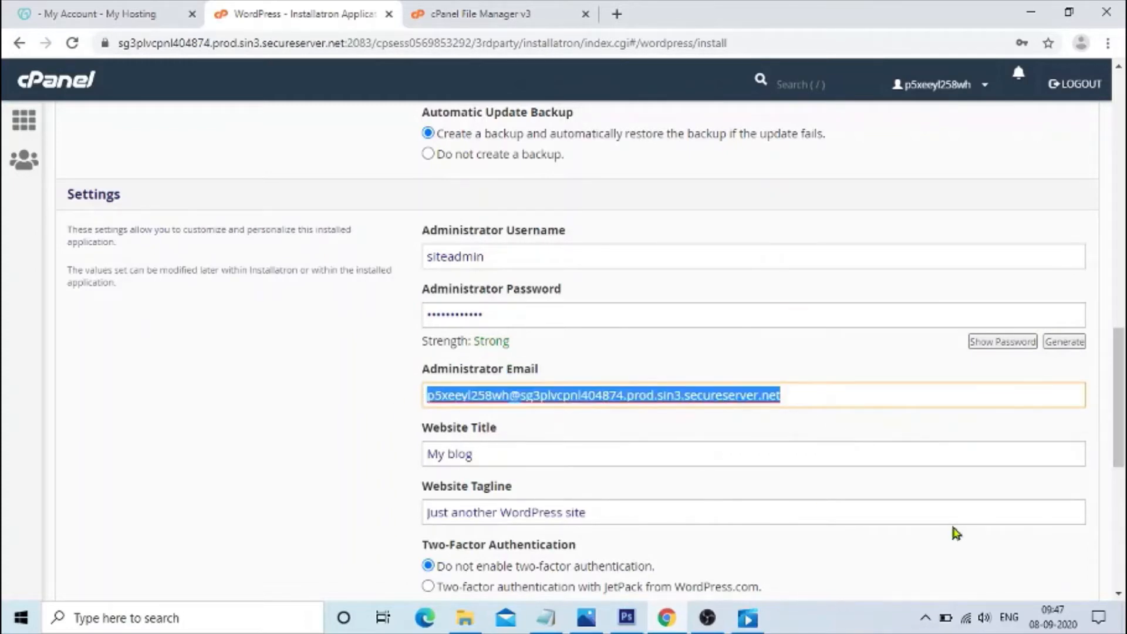
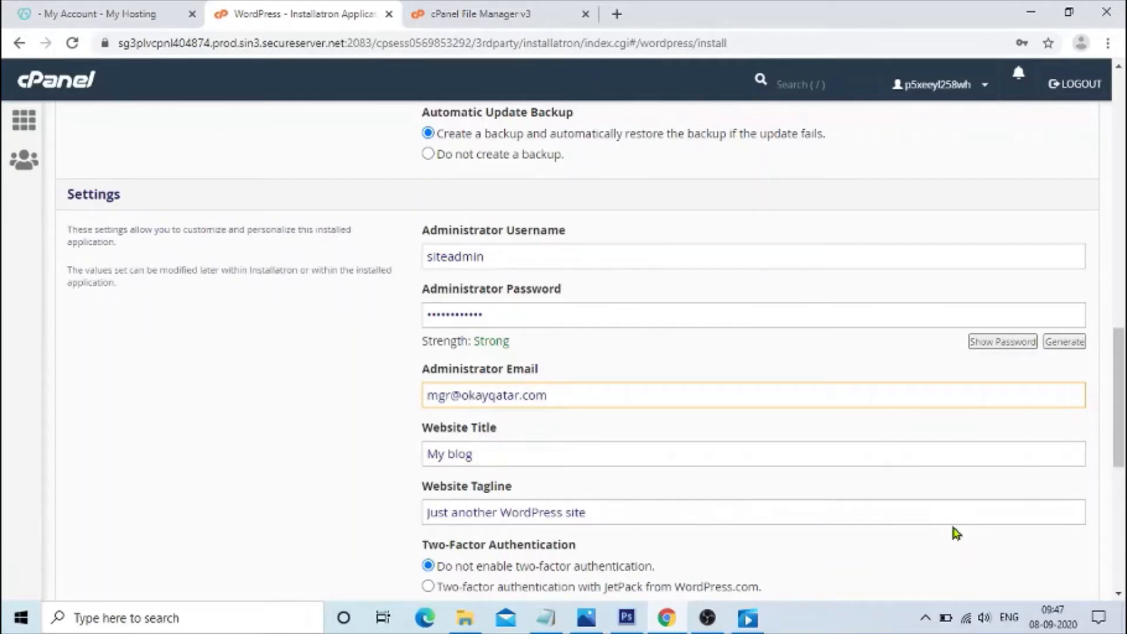
scroll(962, 531, down, 2)
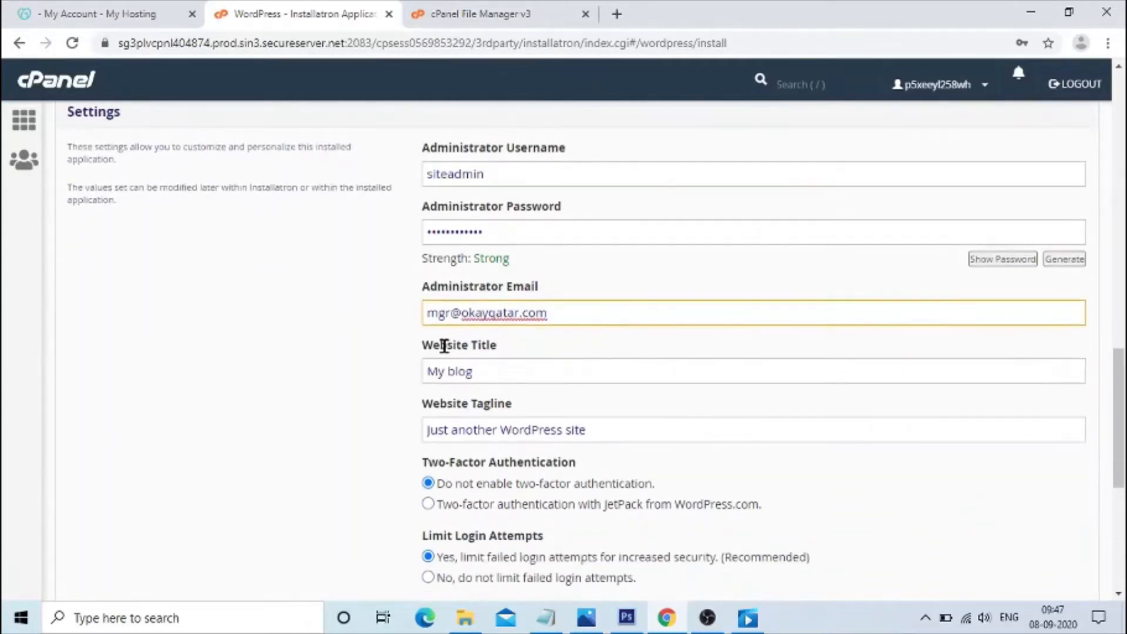
Set the website title to "online learning academy", correcting the spelling of academy.
click(491, 351)
double_click(491, 350)
scroll(517, 294, down, 2)
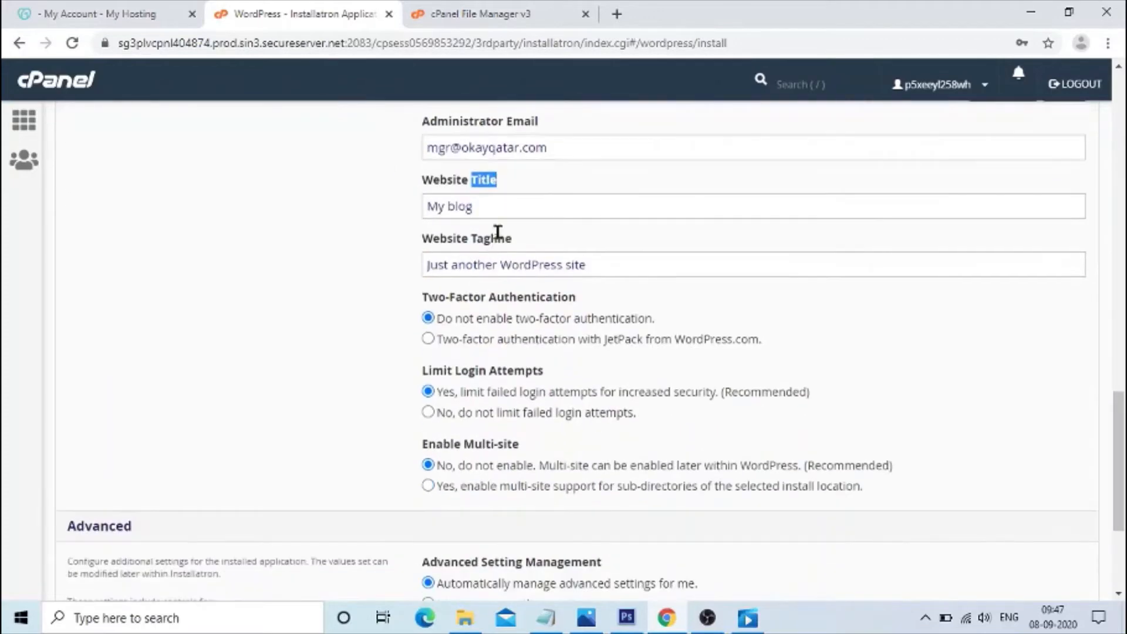
triple_click(495, 206)
scroll(520, 473, up, 2)
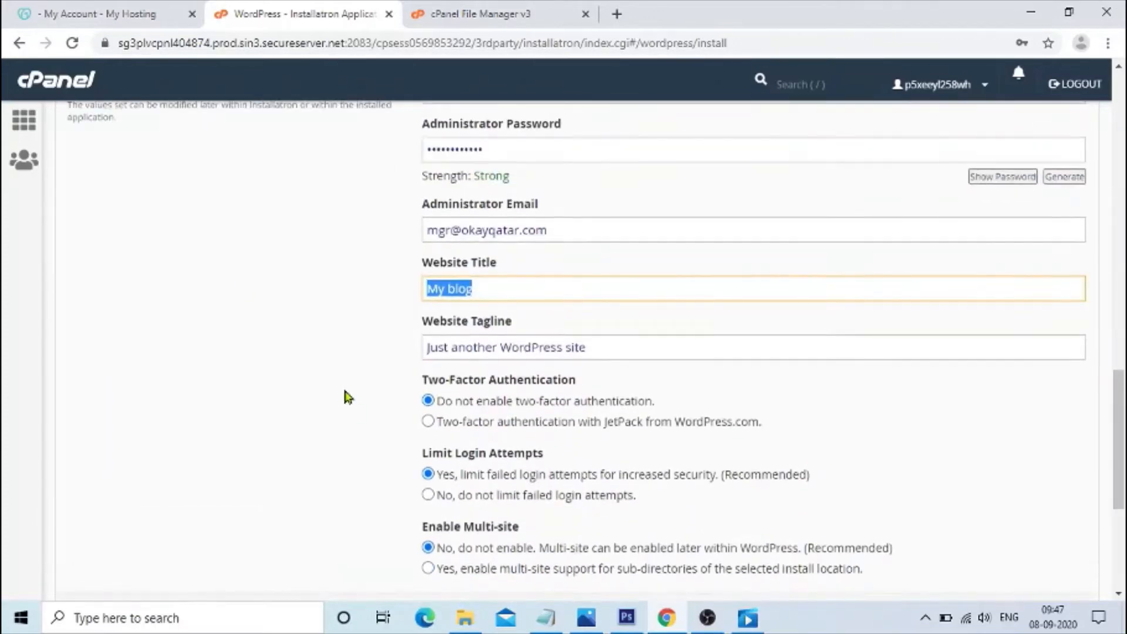
text(online)
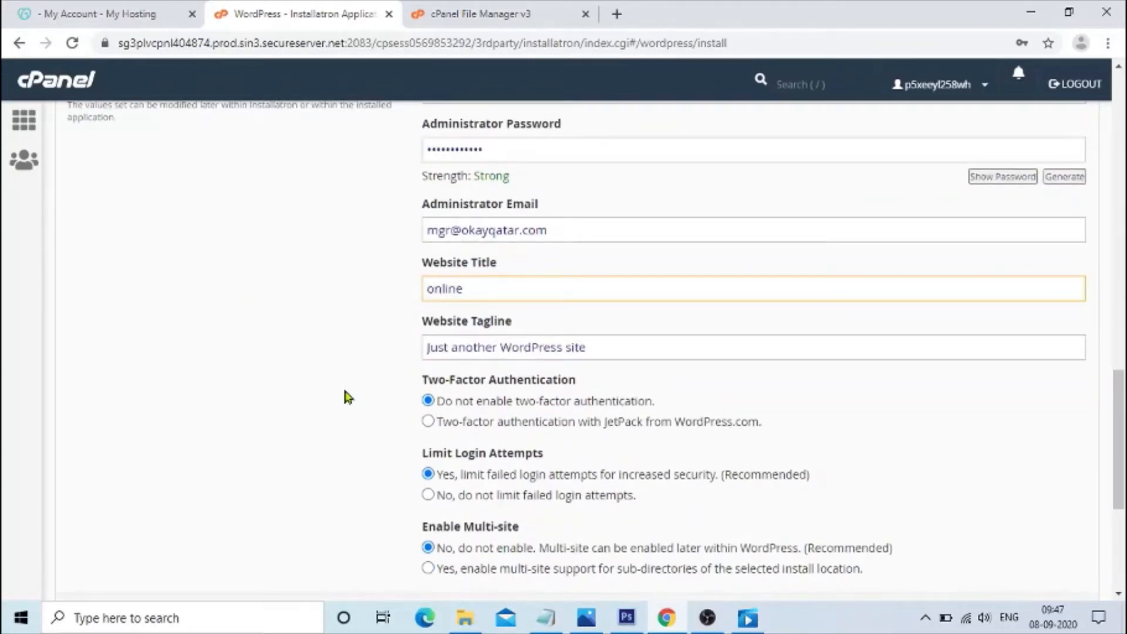
text( learning acadamy)
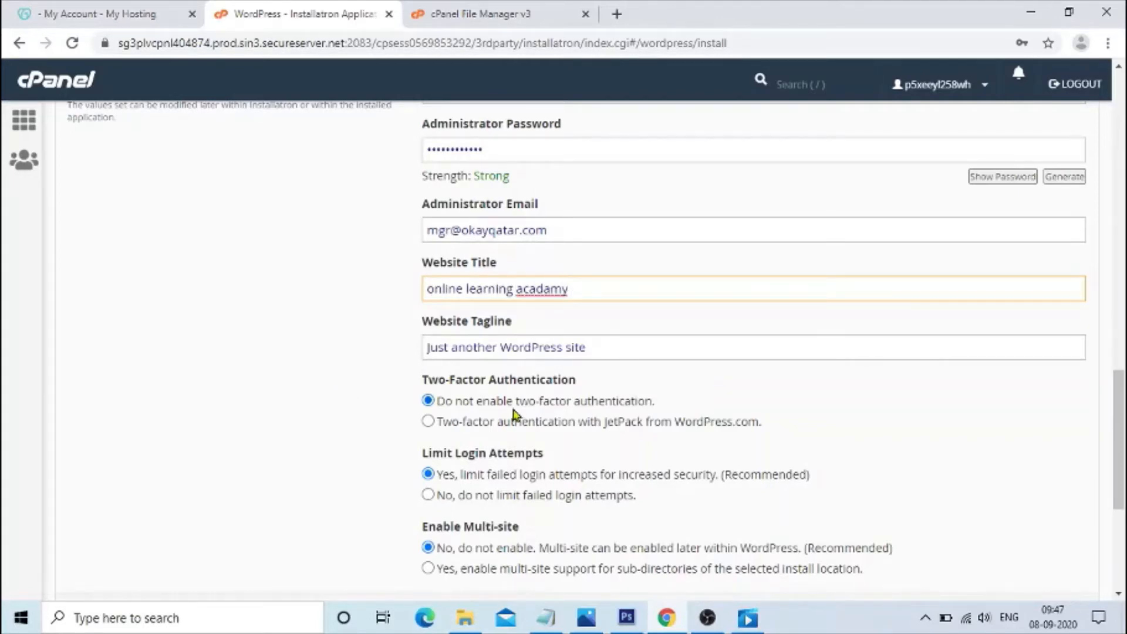
right_click(549, 290)
click(573, 310)
Set the website tagline to "leading online learning academy", correcting the spelling of academy.
drag(589, 347, 297, 384)
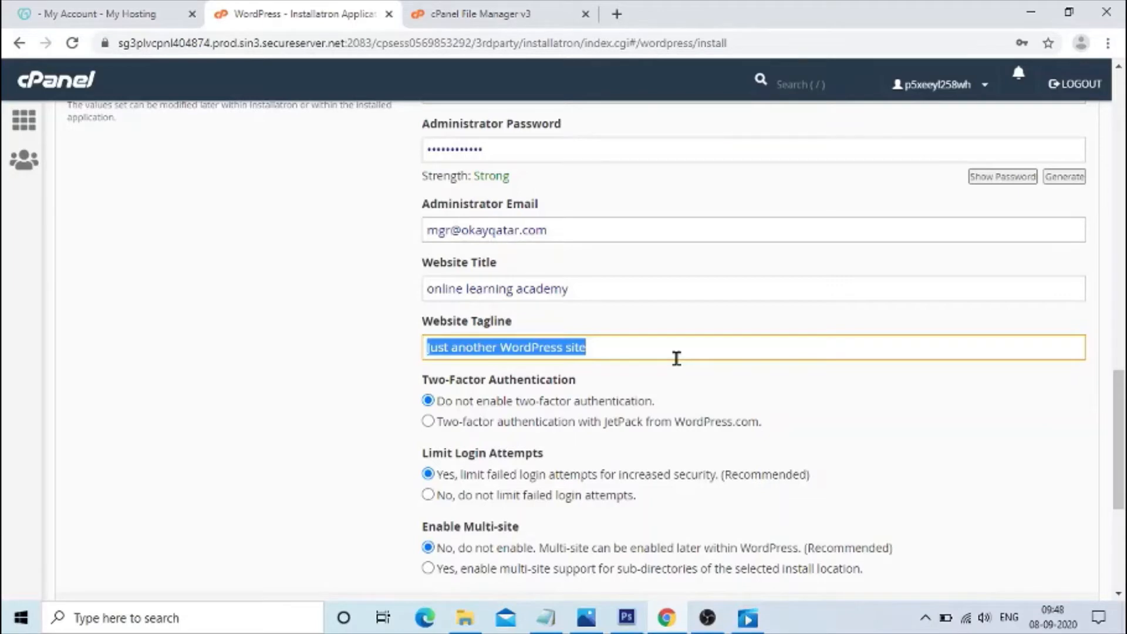
text(leading online lea)
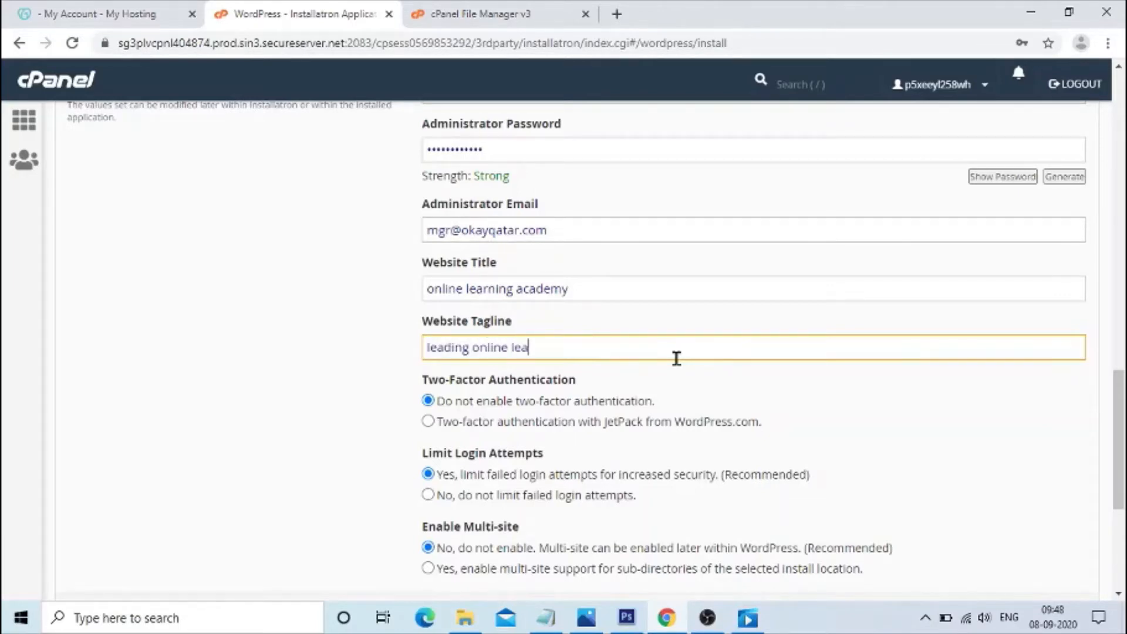
text(rning )
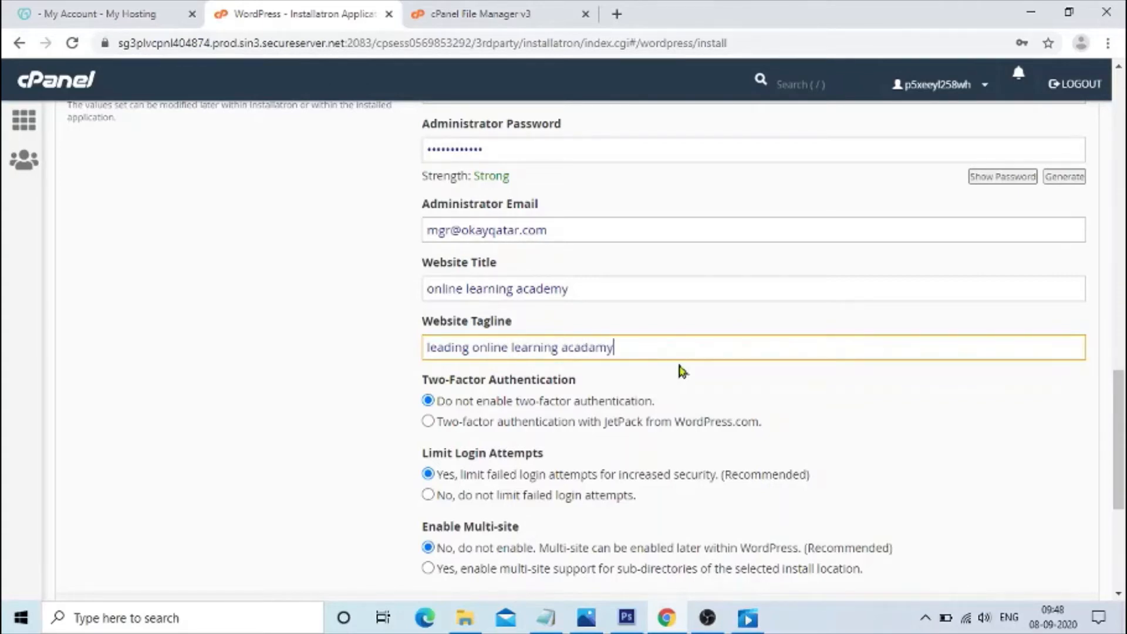
text(acadamy)
right_click(610, 348)
click(623, 354)
Review the two-factor, login-limit and multi-site options, and choose to manage advanced settings manually.
scroll(494, 415, down, 3)
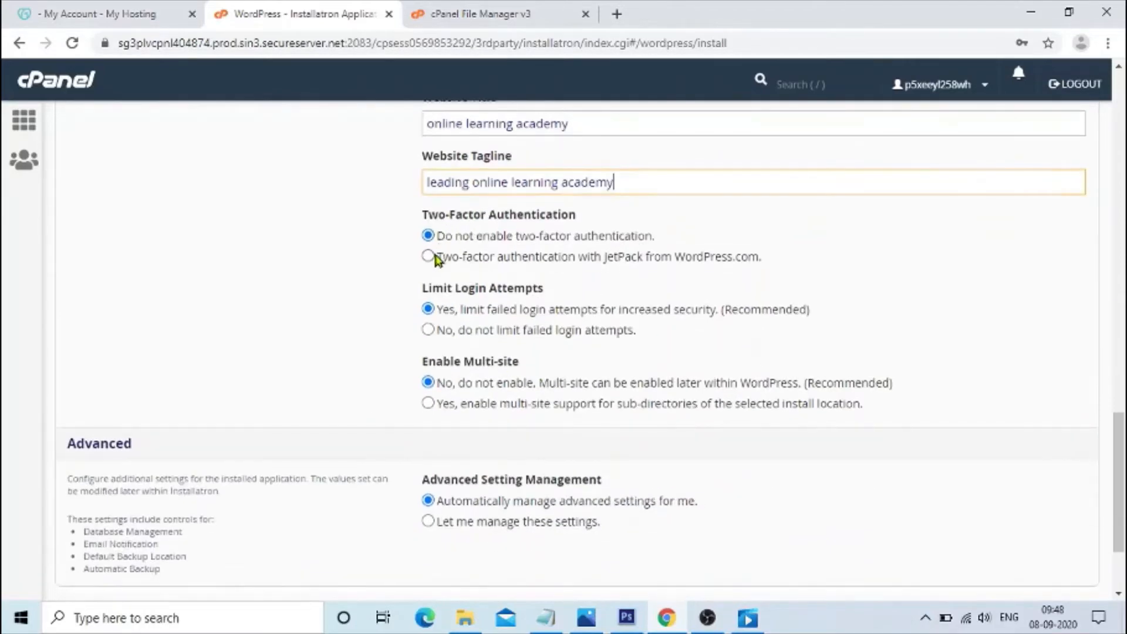
triple_click(509, 216)
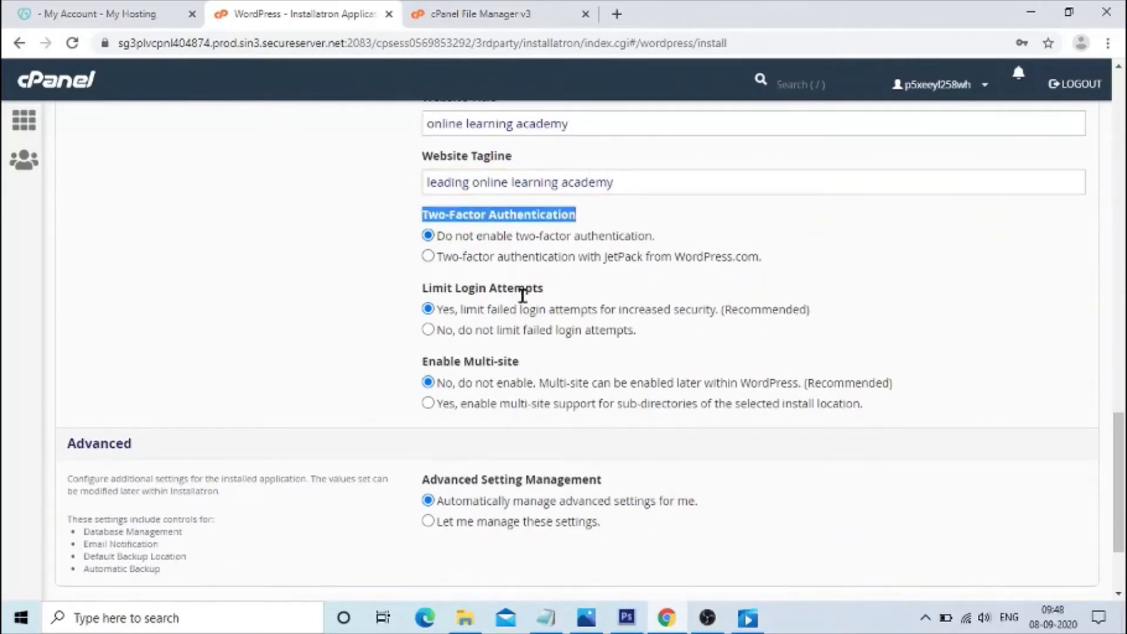
double_click(506, 288)
double_click(446, 288)
scroll(646, 308, down, 2)
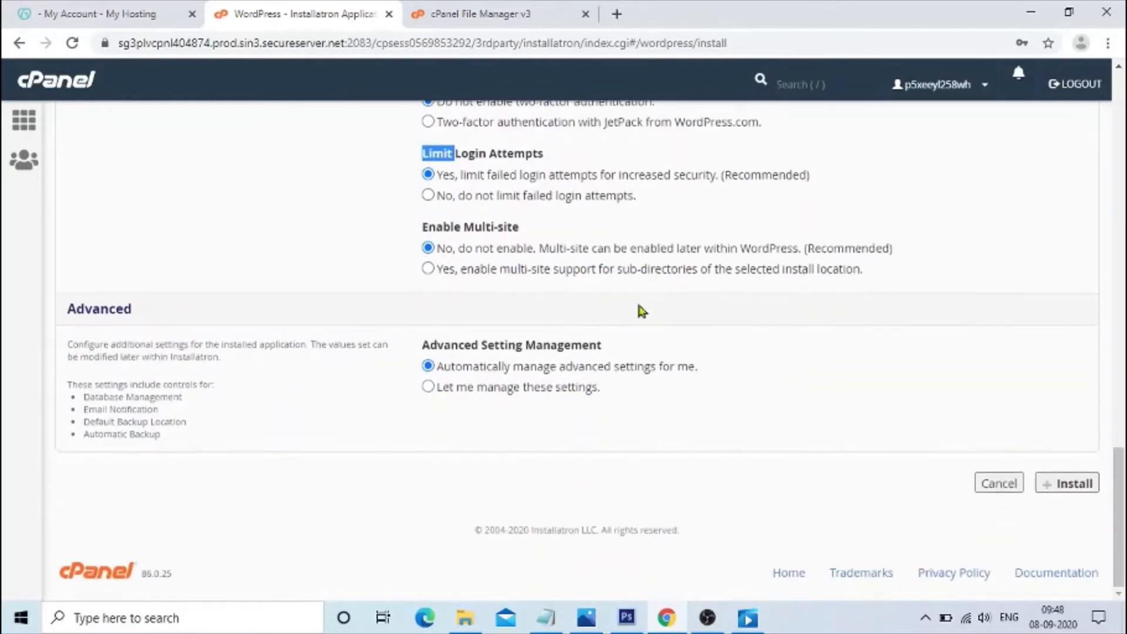
double_click(496, 226)
double_click(440, 226)
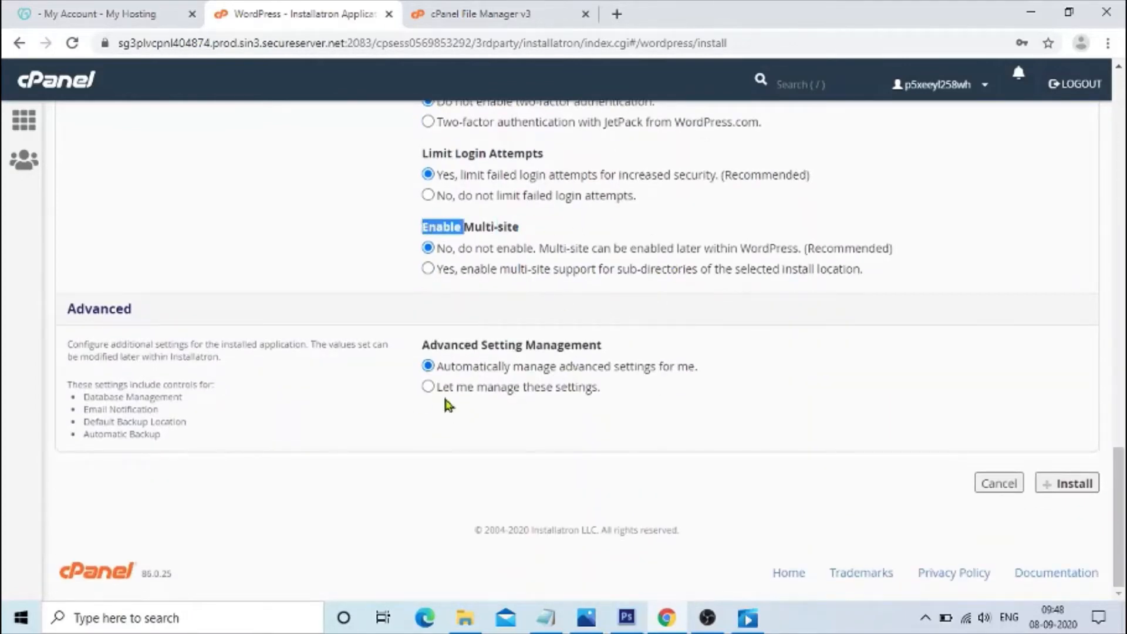
click(428, 386)
scroll(528, 382, down, 4)
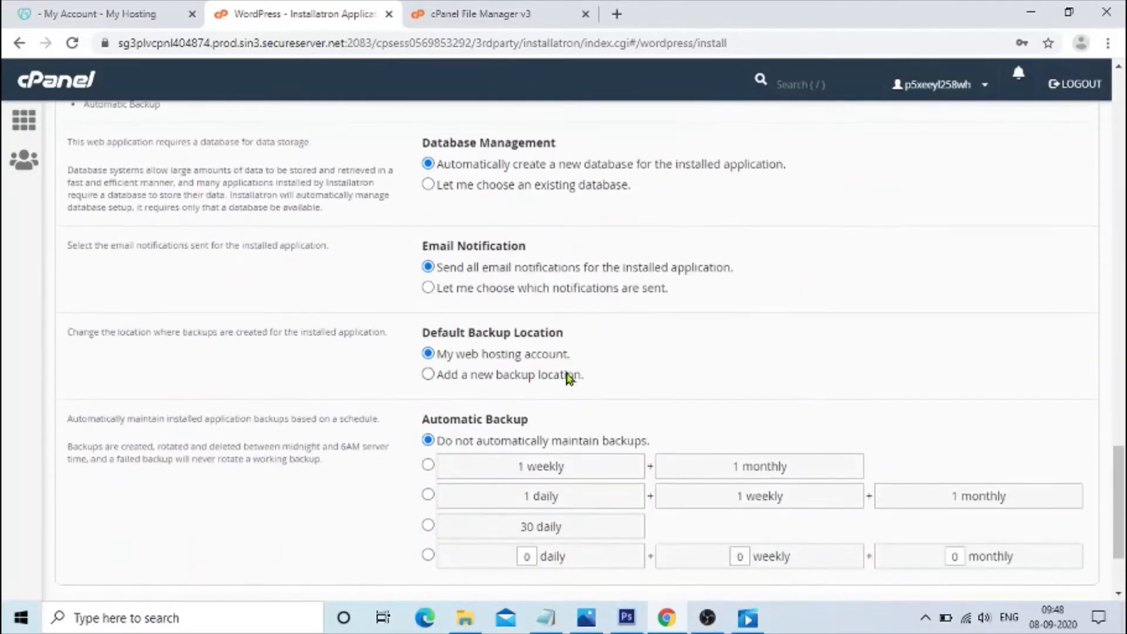
Switch advanced setting management to automatic and back to letting you manage the settings.
scroll(485, 414, up, 2)
scroll(495, 347, down, 2)
drag(441, 223, 622, 236)
click(521, 221)
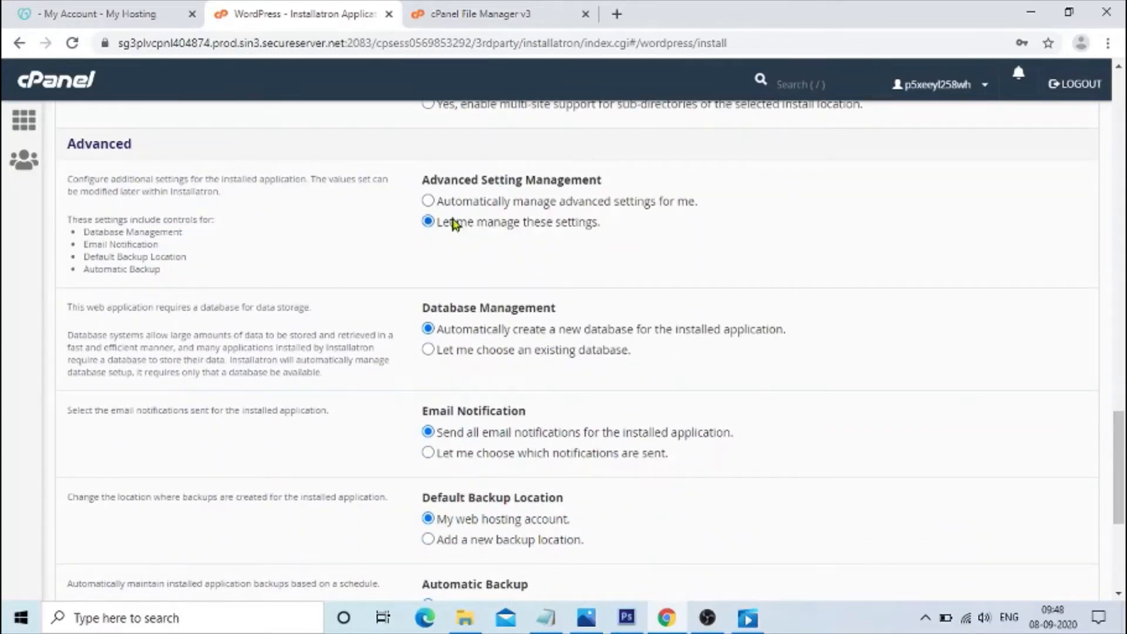
click(431, 202)
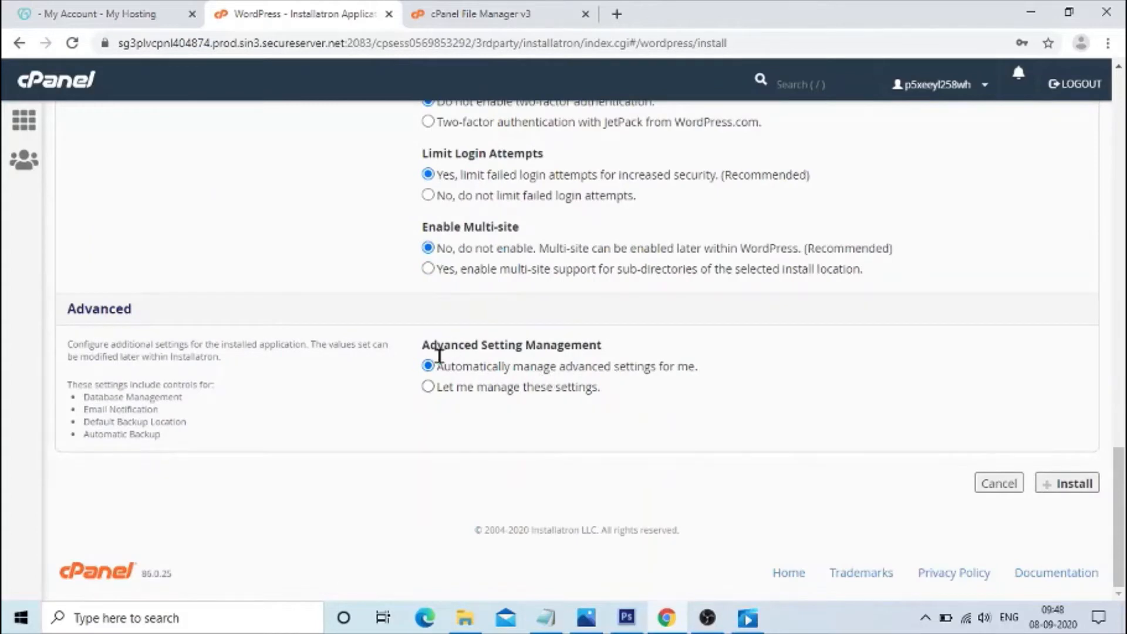
click(428, 387)
Choose to use an existing database and inspect the database host, name, username, password and table prefix fields.
scroll(557, 399, down, 3)
click(469, 351)
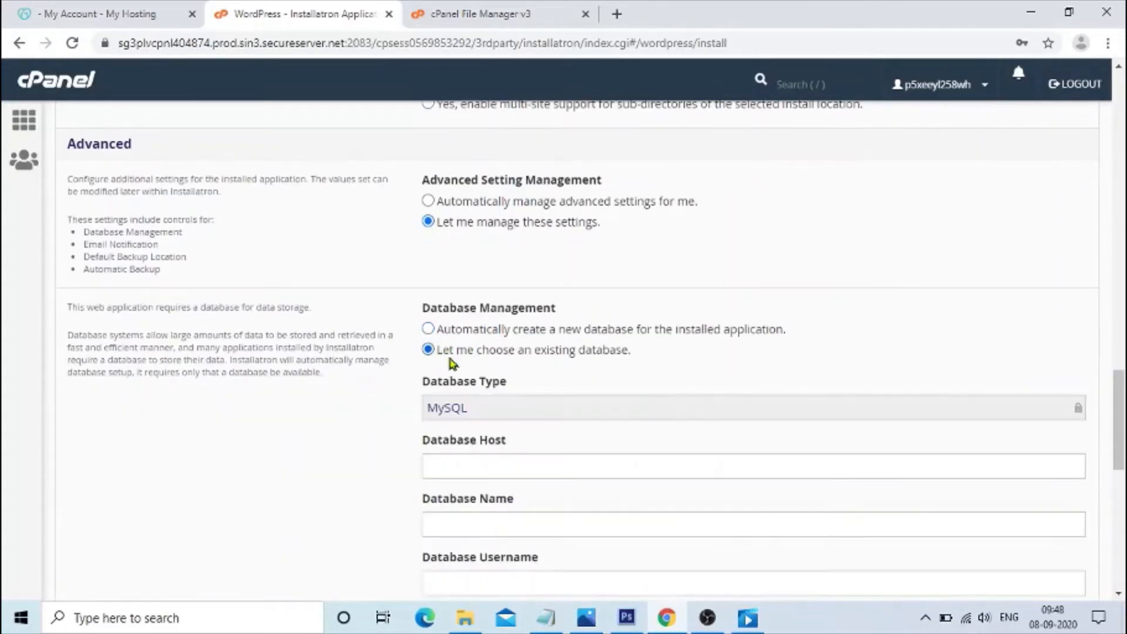
scroll(470, 346, down, 3)
click(499, 308)
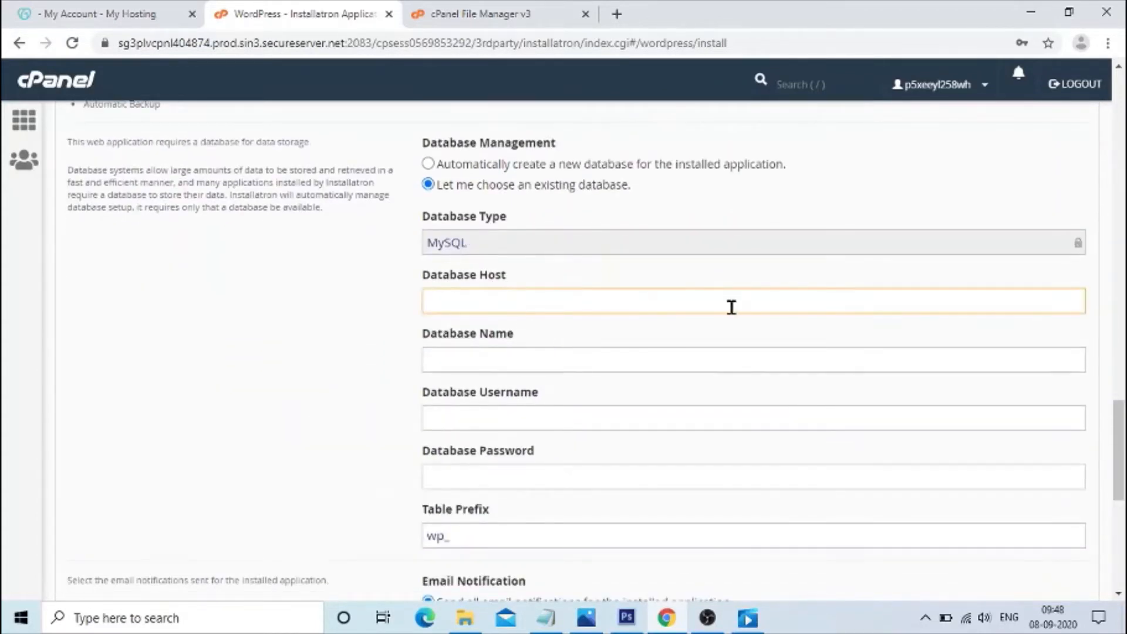
click(488, 360)
scroll(634, 371, down, 3)
click(471, 257)
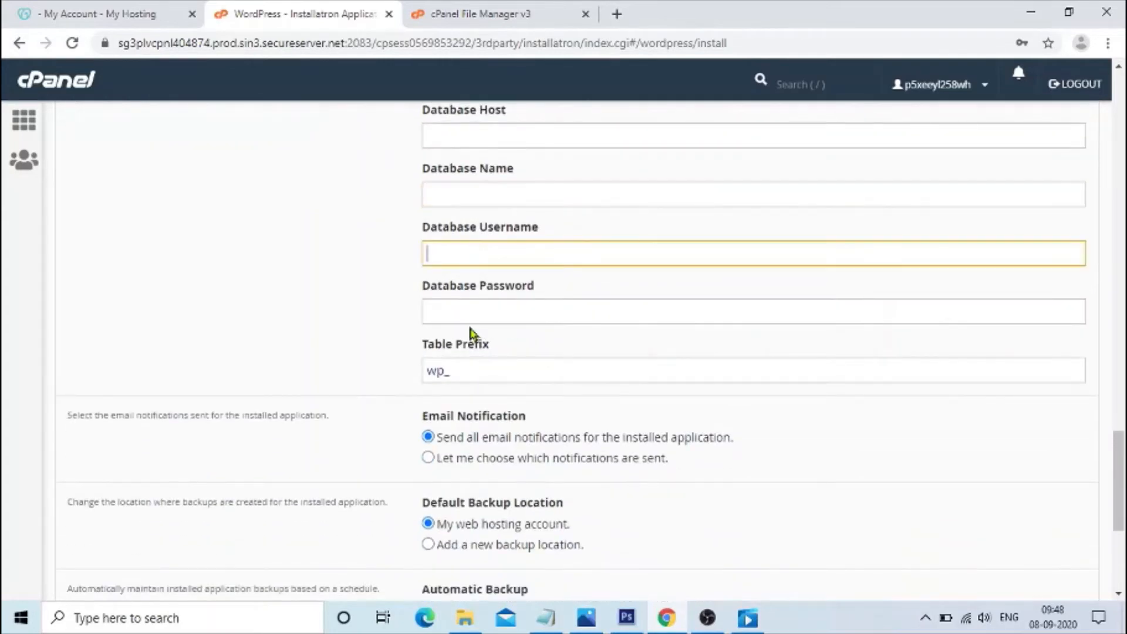
click(470, 332)
double_click(516, 285)
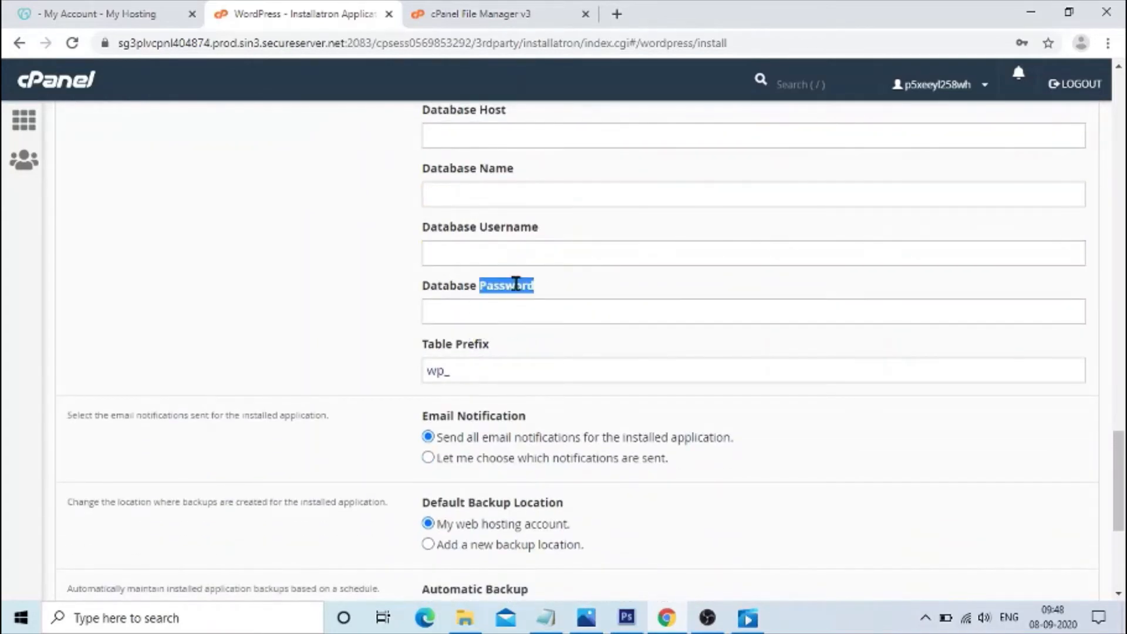
double_click(514, 228)
double_click(464, 169)
scroll(626, 335, down, 5)
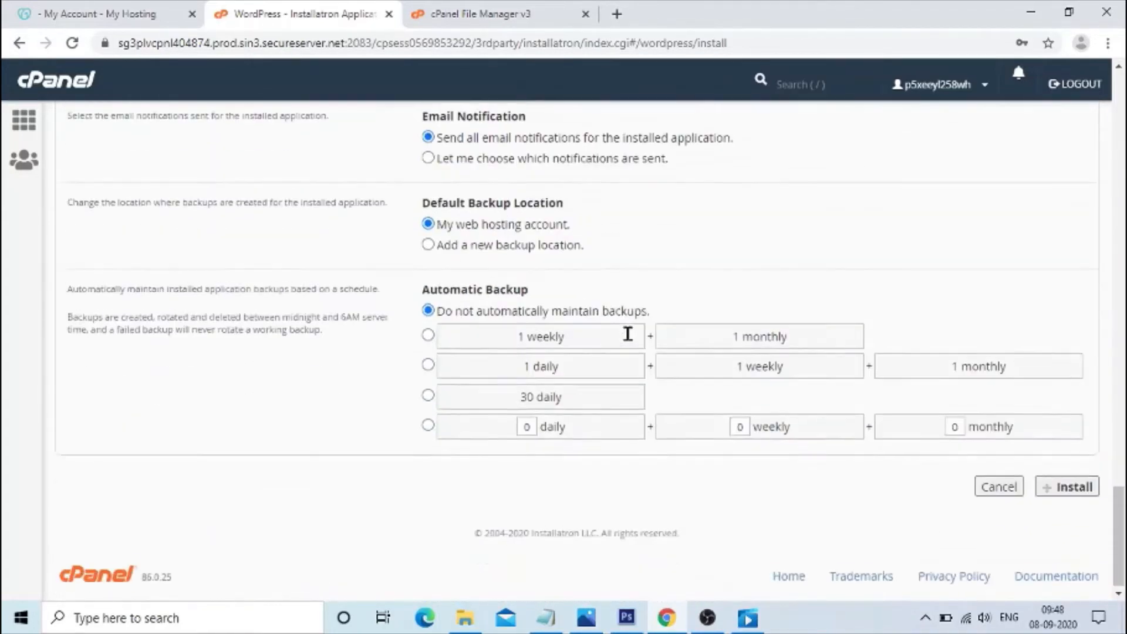
scroll(585, 354, up, 4)
click(453, 317)
scroll(365, 390, down, 2)
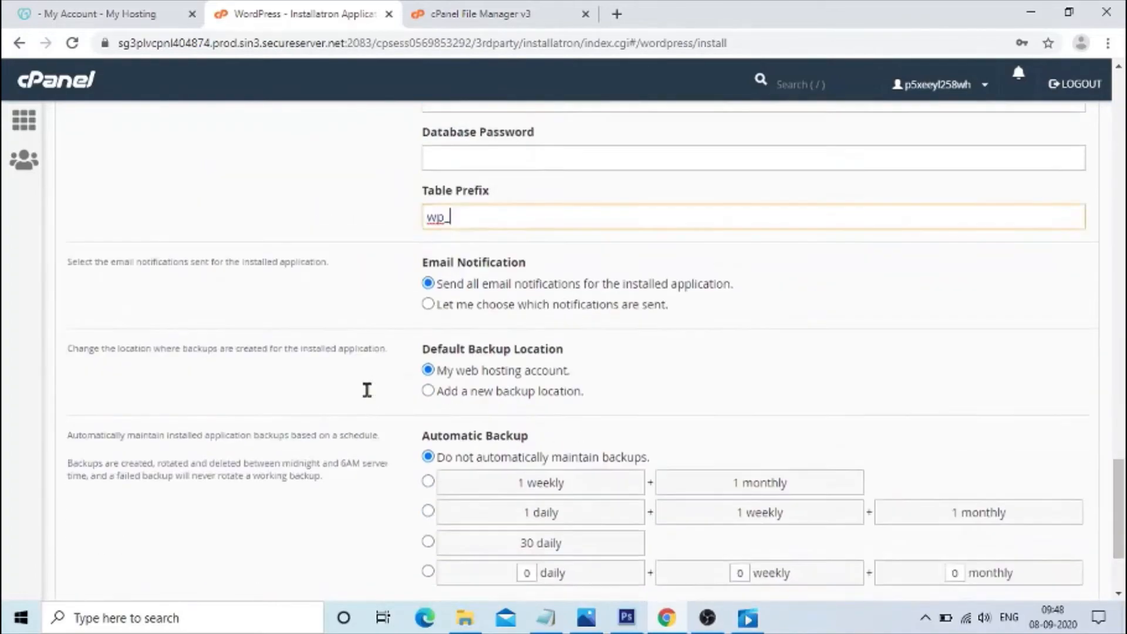
scroll(606, 405, up, 10)
scroll(498, 450, down, 4)
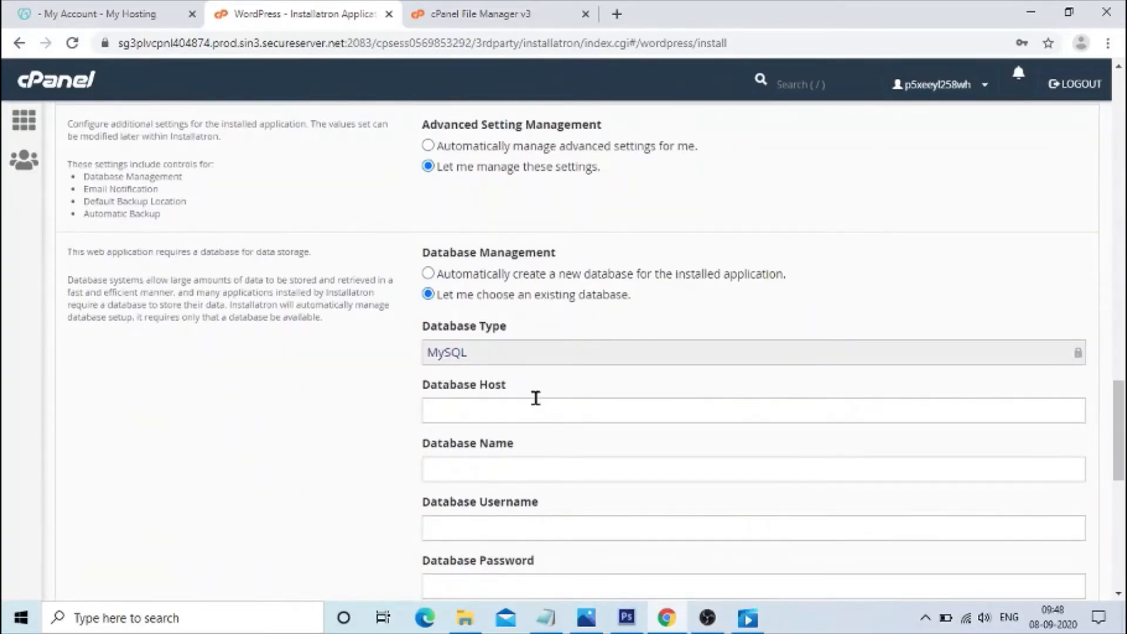
scroll(535, 398, up, 4)
Return advanced setting management to automatic and start the WordPress installation.
click(428, 394)
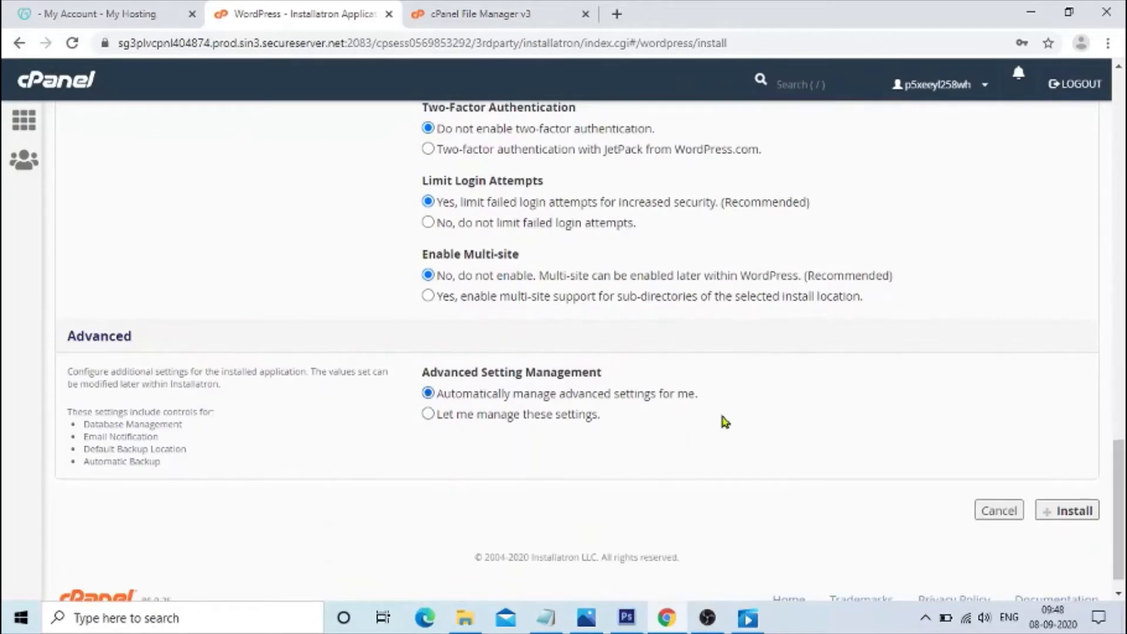
scroll(391, 442, down, 1)
click(1068, 484)
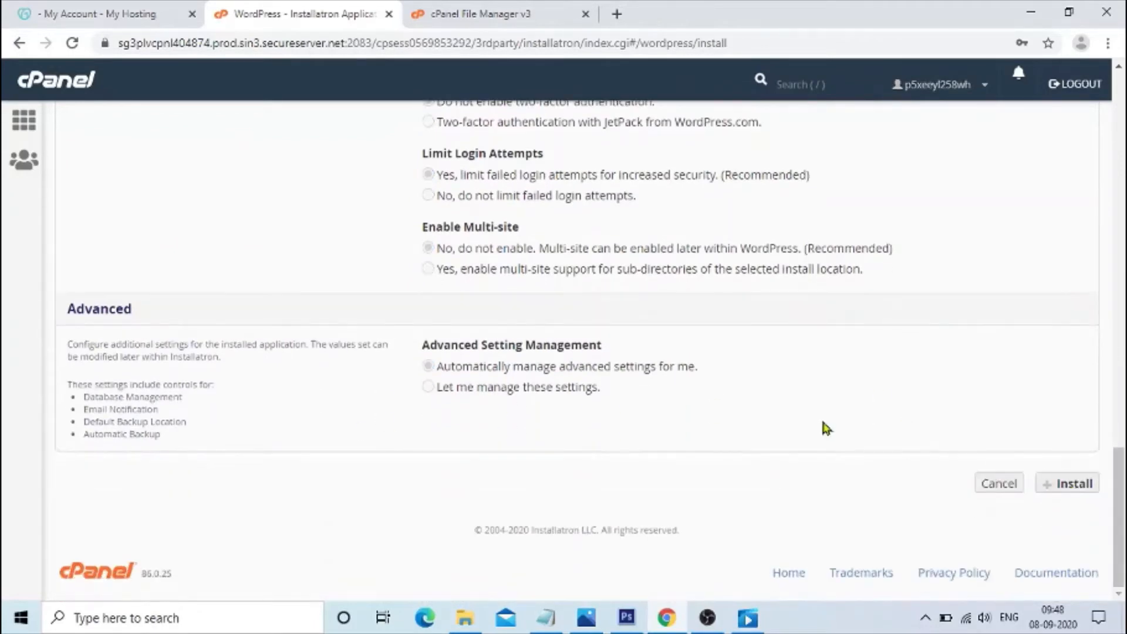
double_click(1031, 517)
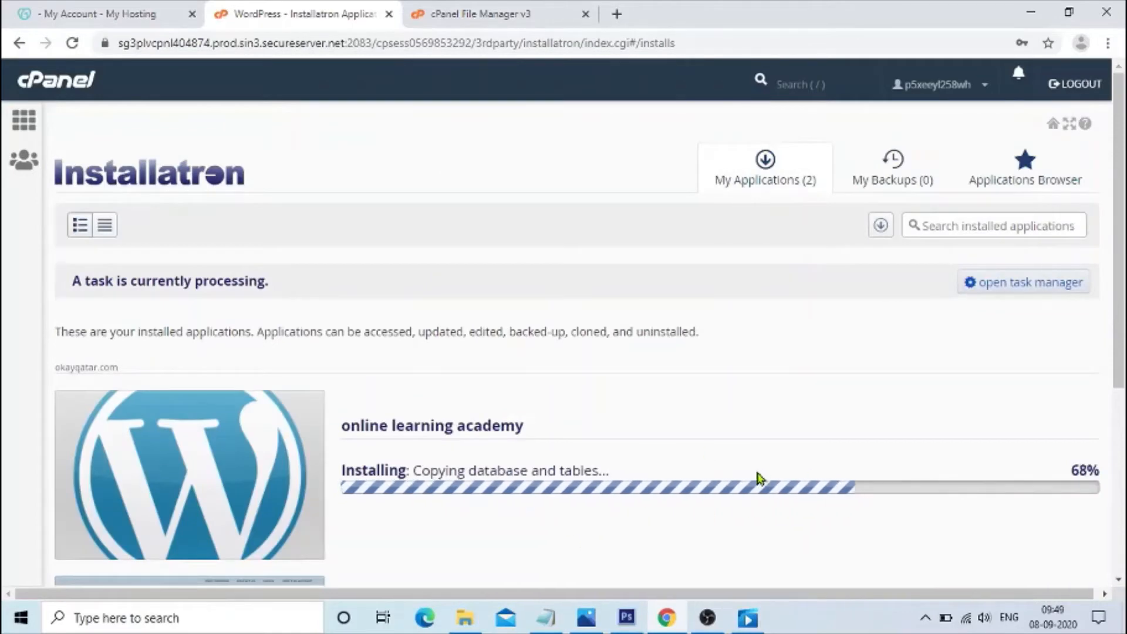
Open the newly installed site's home page in a new tab to view it.
scroll(596, 494, down, 2)
scroll(596, 470, up, 2)
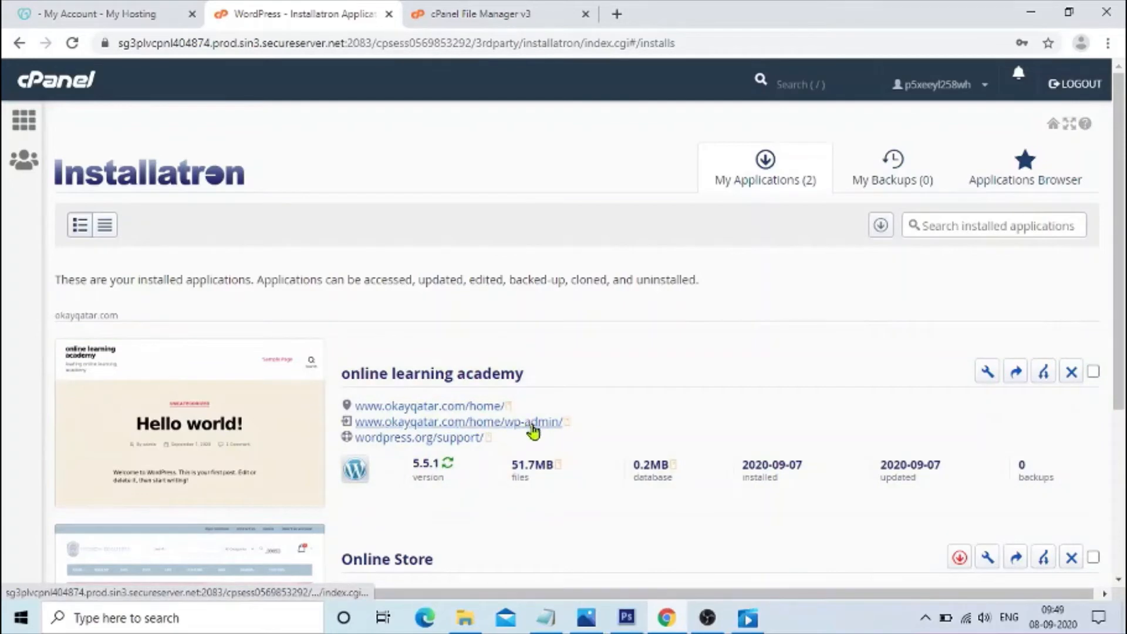
right_click(483, 413)
click(516, 421)
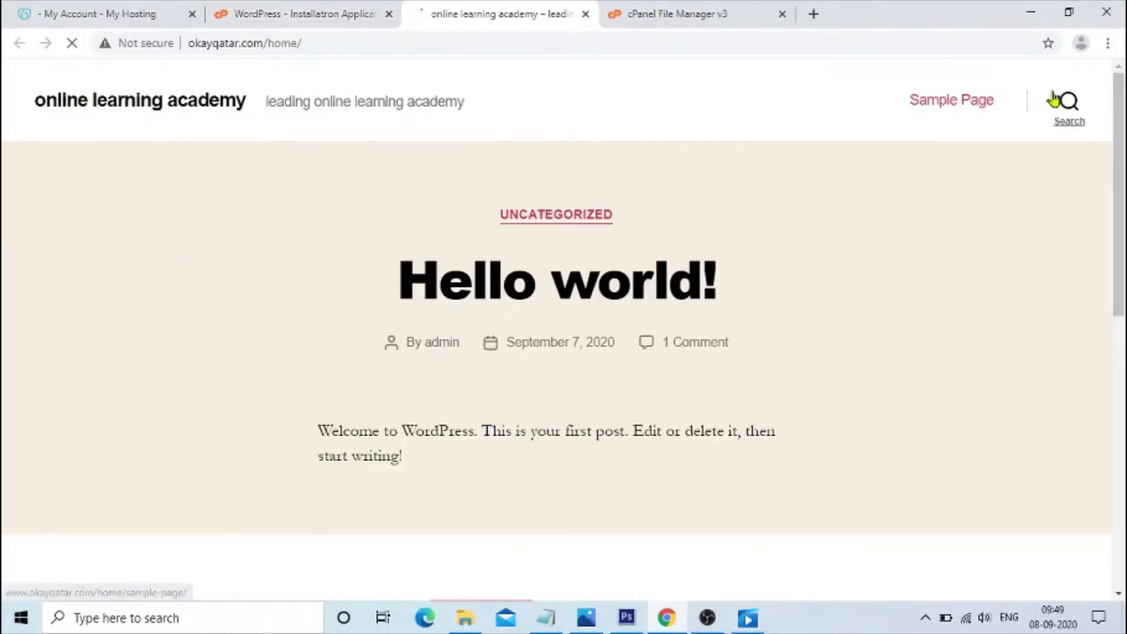
scroll(566, 347, down, 8)
scroll(566, 347, up, 8)
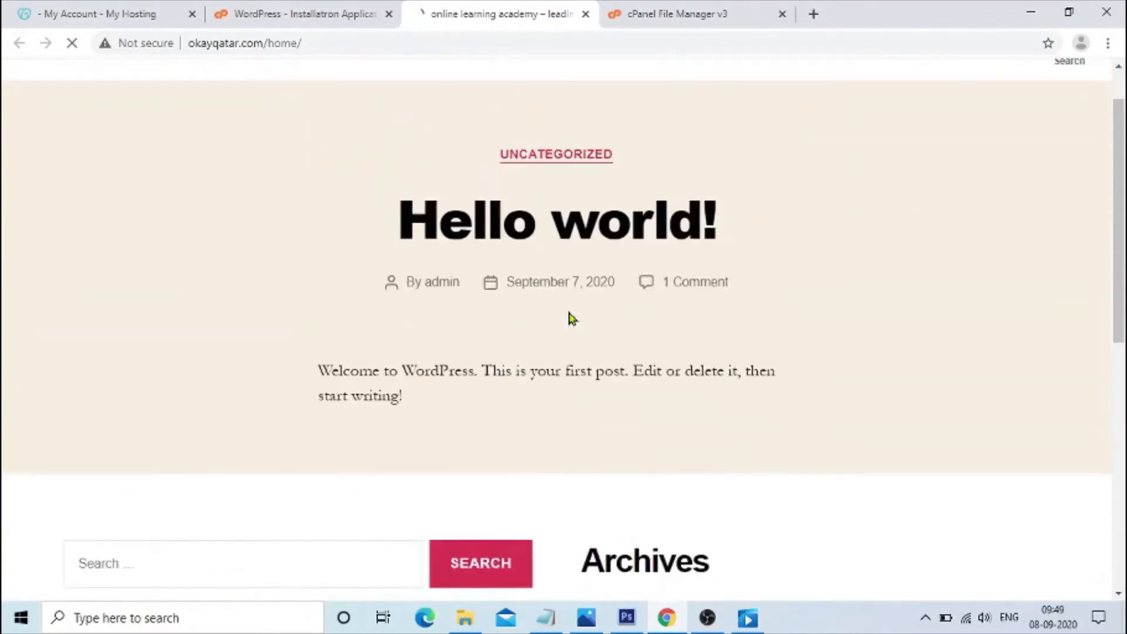
Open the WordPress admin and exit the template selector to the Dashboard, skipping the exit questions.
click(330, 18)
click(541, 424)
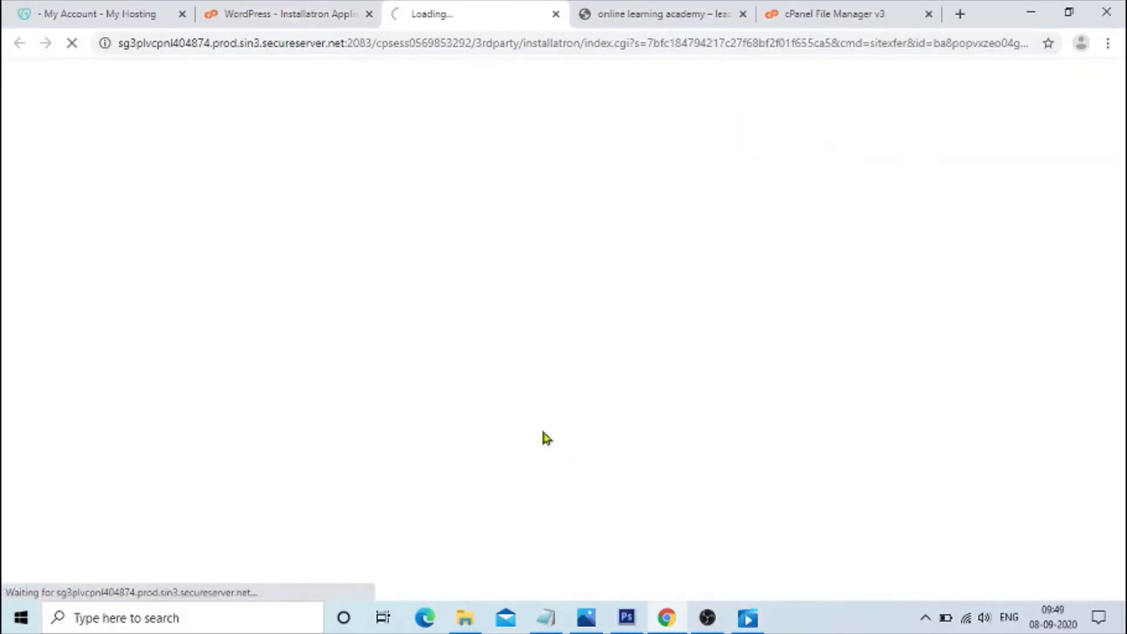
click(187, 91)
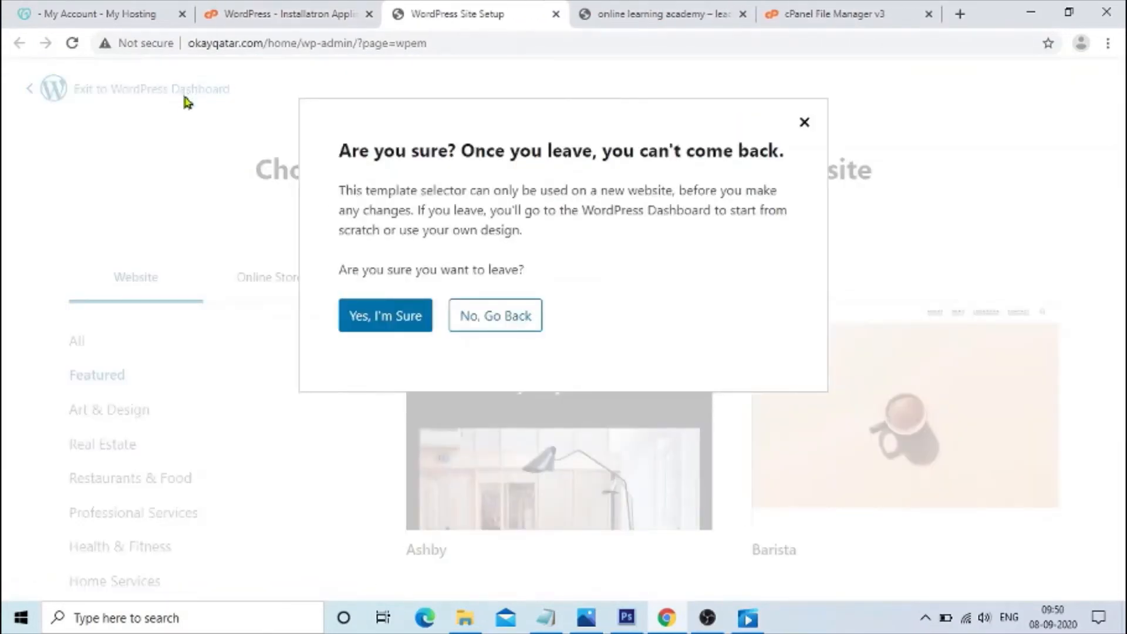
click(393, 322)
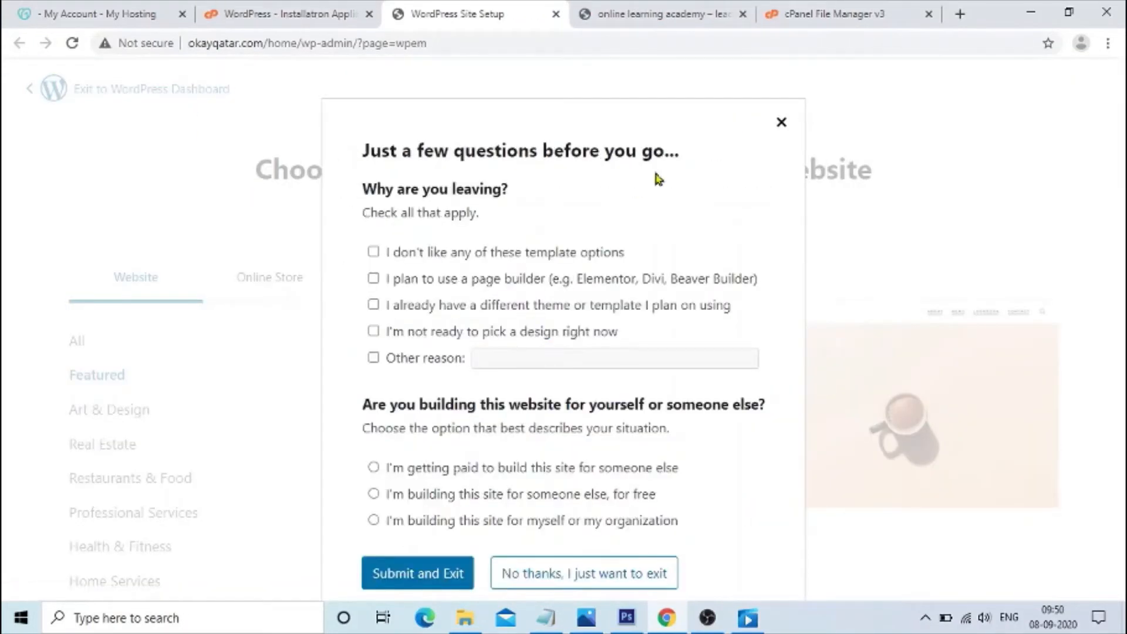
click(534, 580)
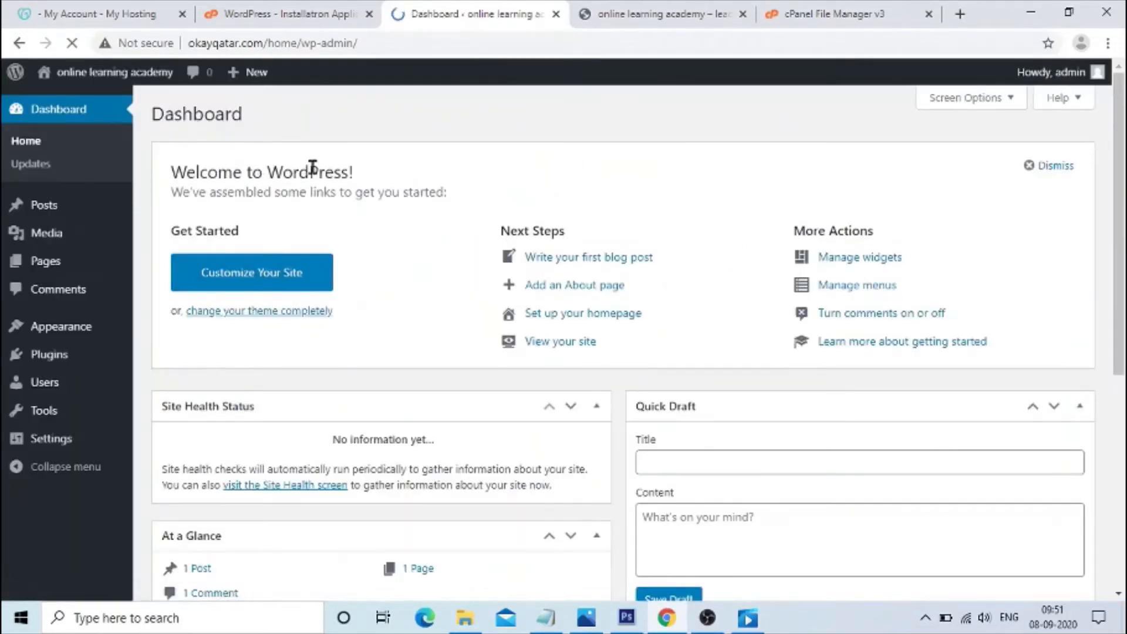
Open the Appearance themes page from the Dashboard.
drag(171, 172, 354, 172)
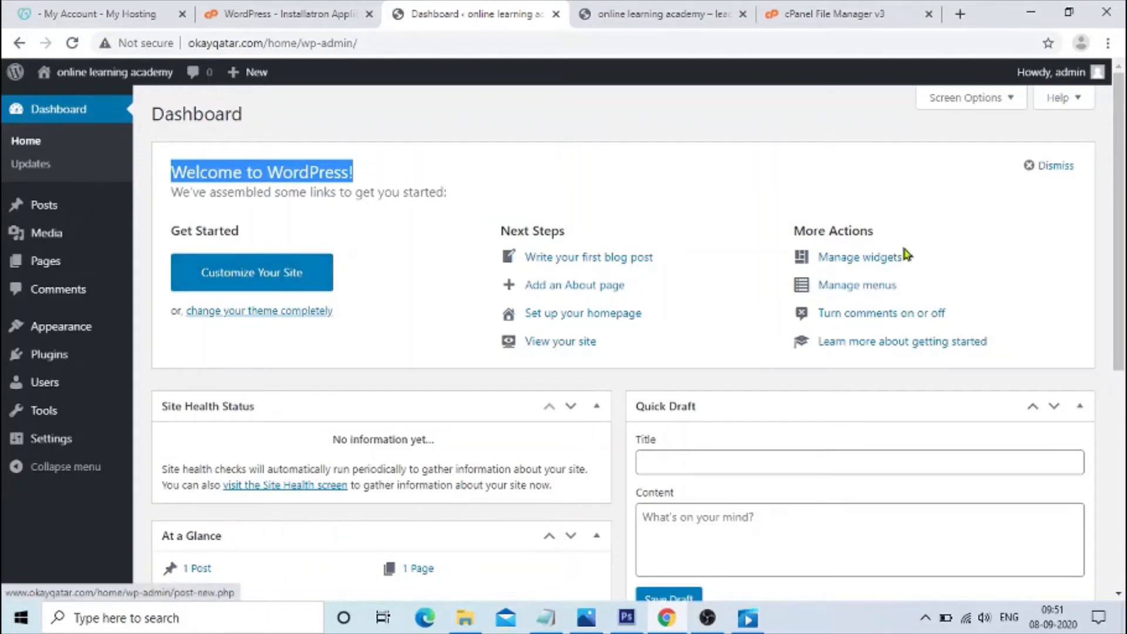
scroll(899, 259, down, 7)
scroll(390, 319, up, 7)
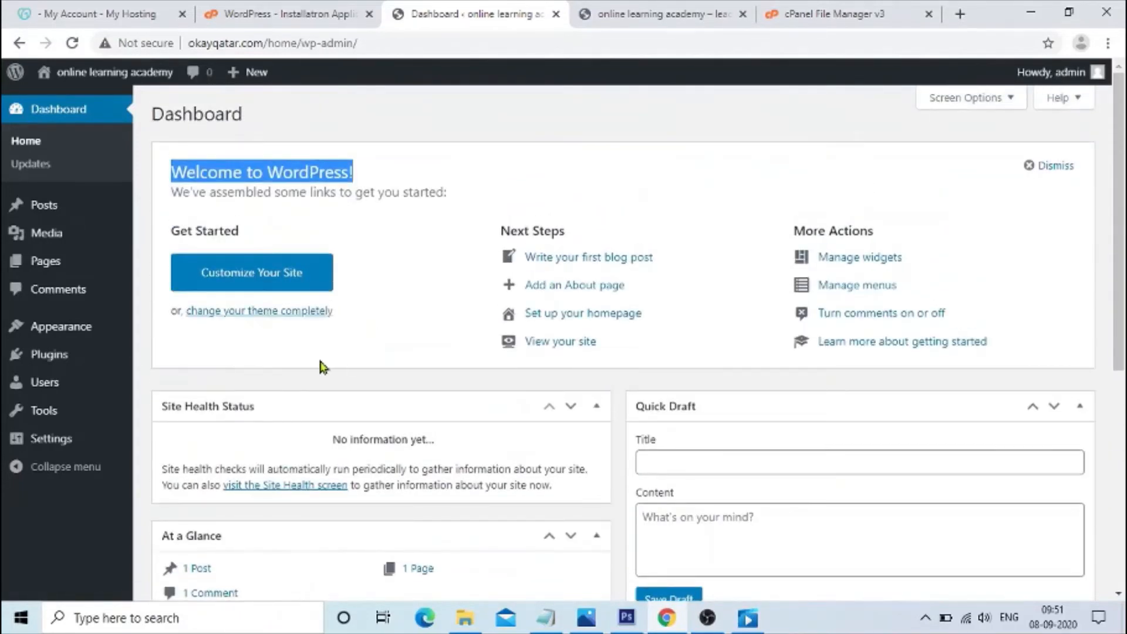
click(72, 331)
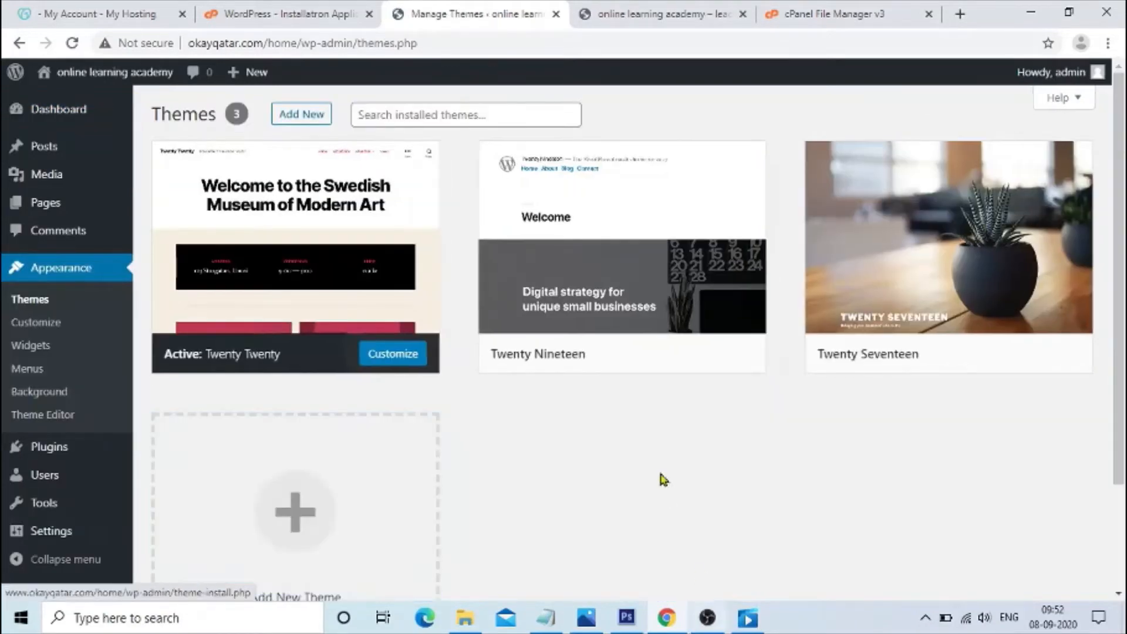
Open the details of the active Twenty Twenty theme and return to the themes list.
double_click(161, 114)
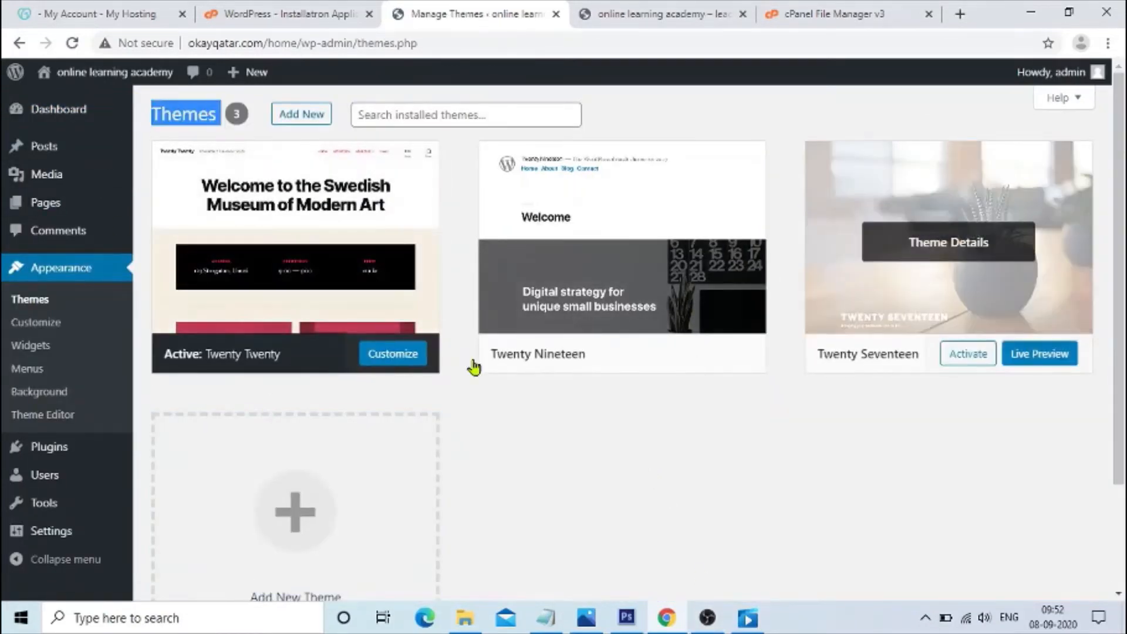
scroll(168, 312, down, 2)
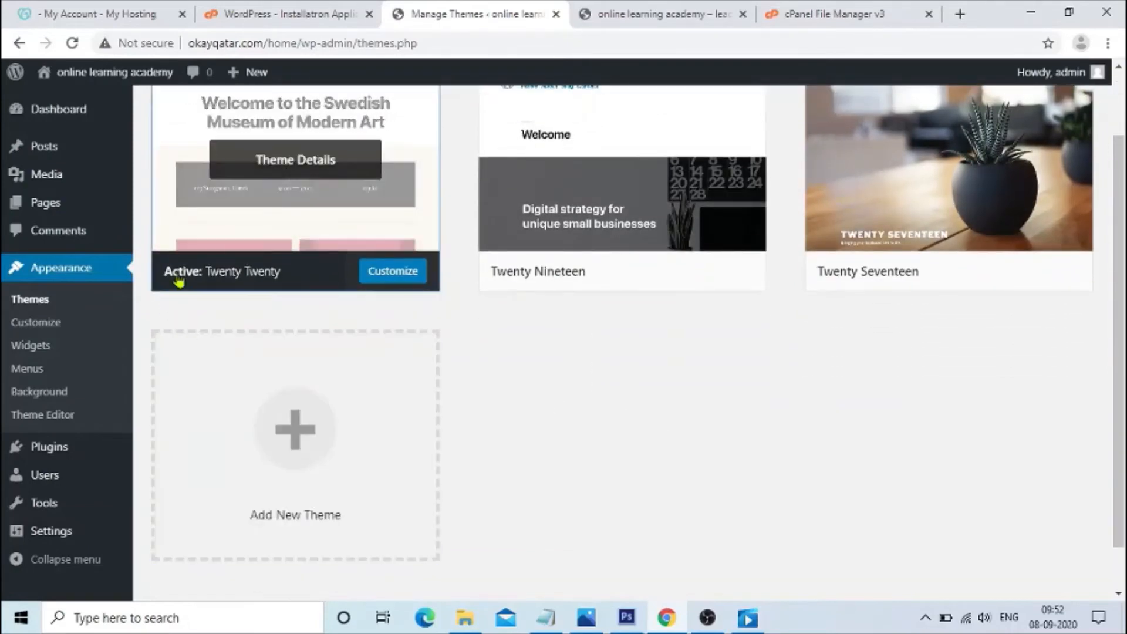
drag(178, 276, 271, 283)
scroll(490, 327, down, 2)
scroll(440, 320, up, 2)
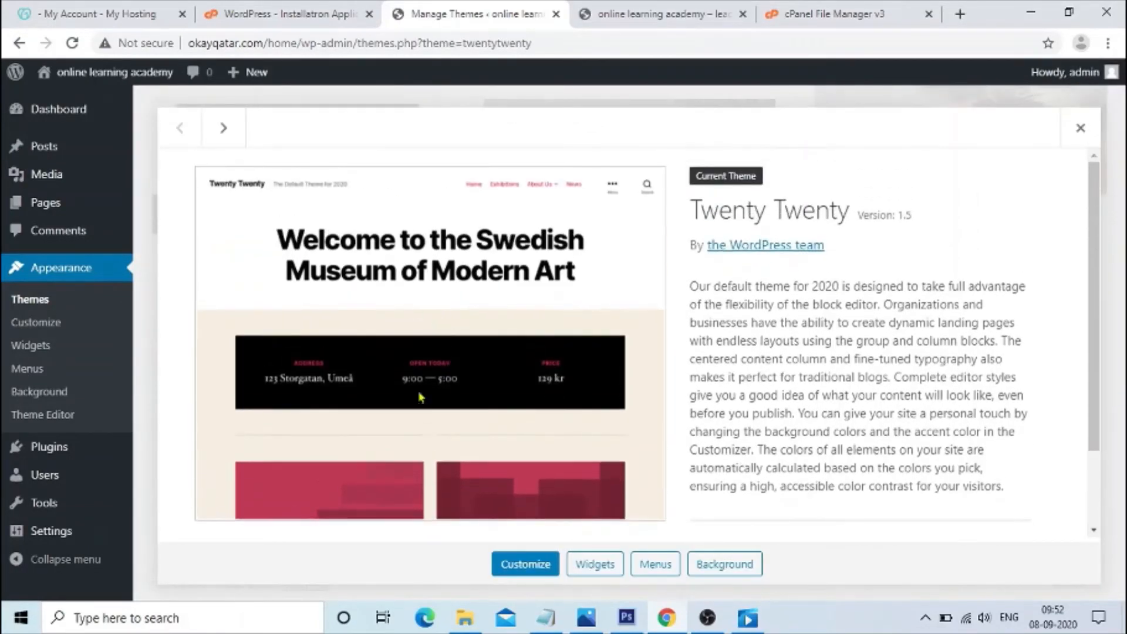
click(19, 43)
scroll(608, 388, up, 2)
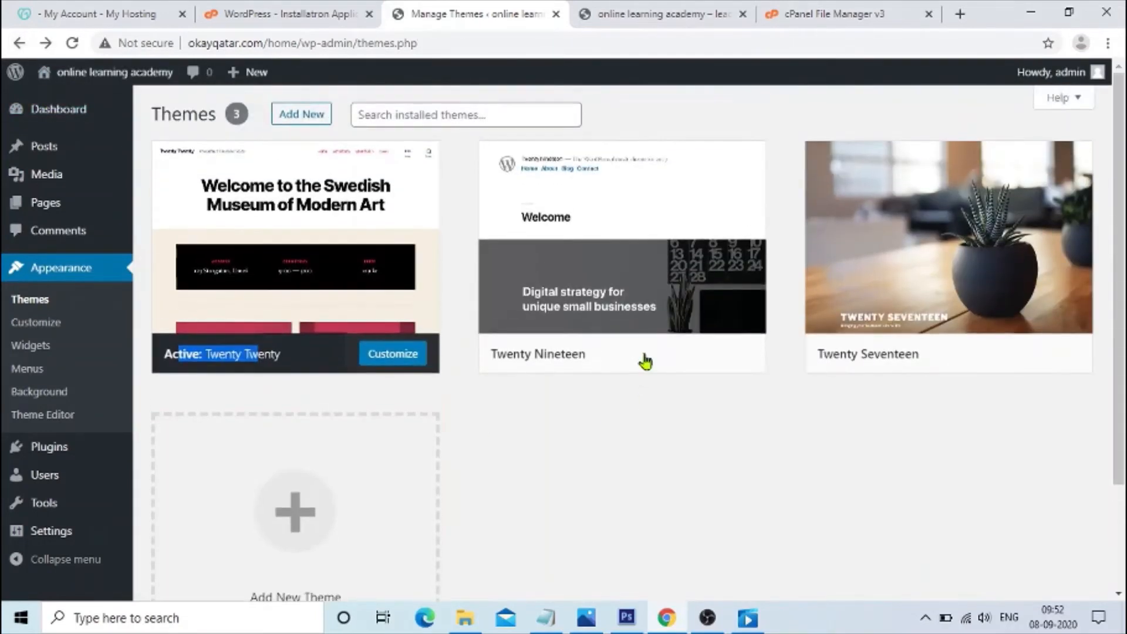
scroll(247, 390, down, 2)
scroll(979, 388, up, 2)
Activate the Twenty Seventeen theme.
mouse_move(916, 307)
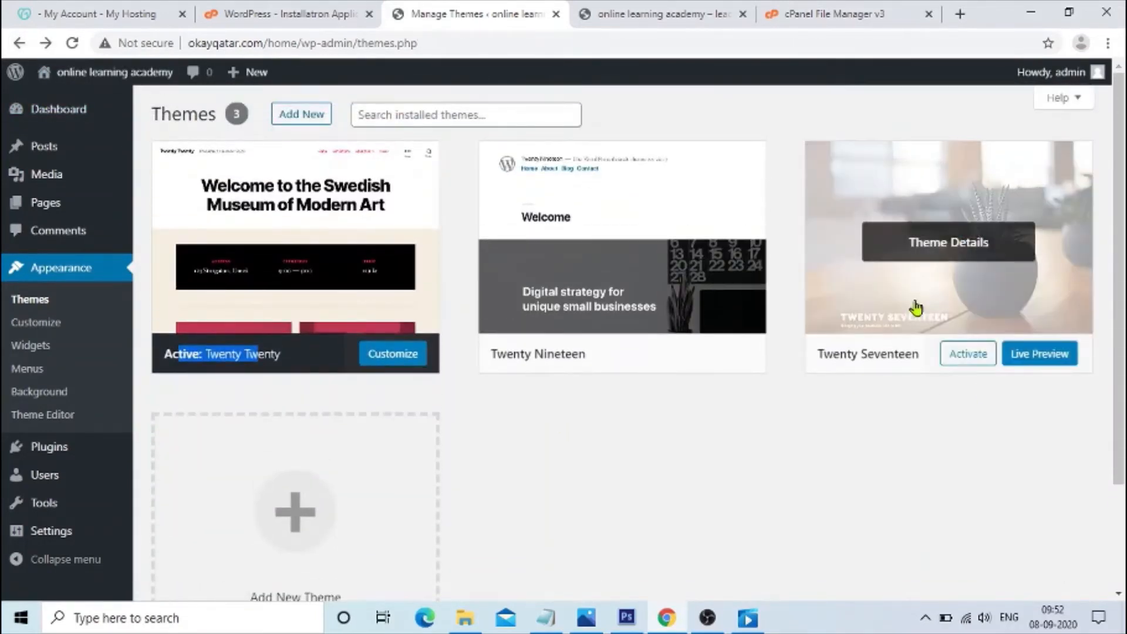
click(954, 358)
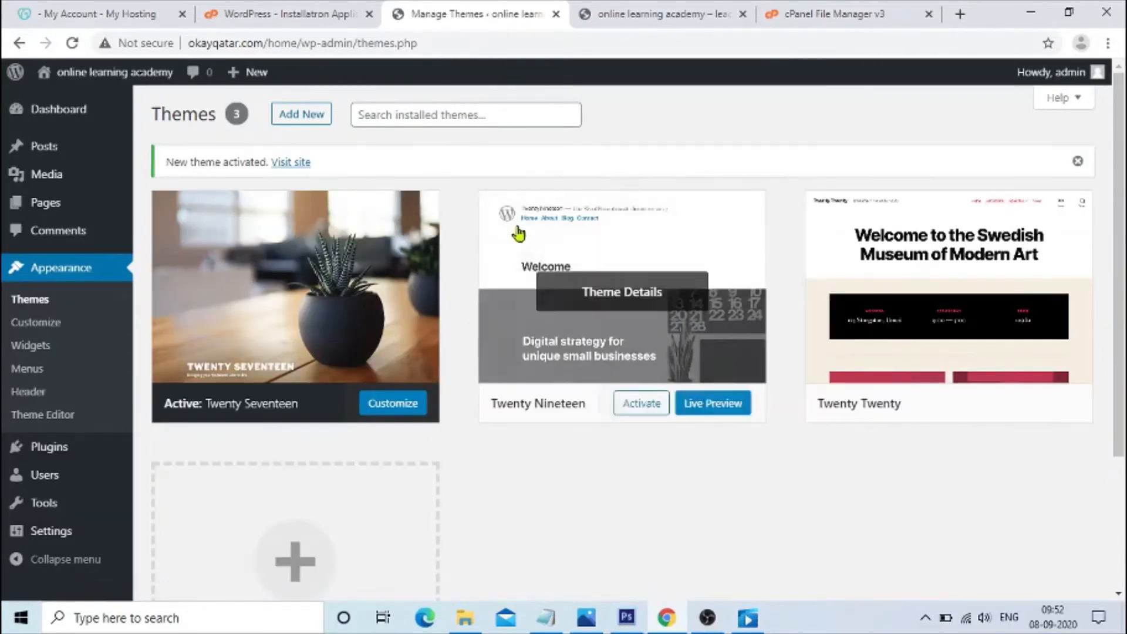
click(649, 22)
click(523, 17)
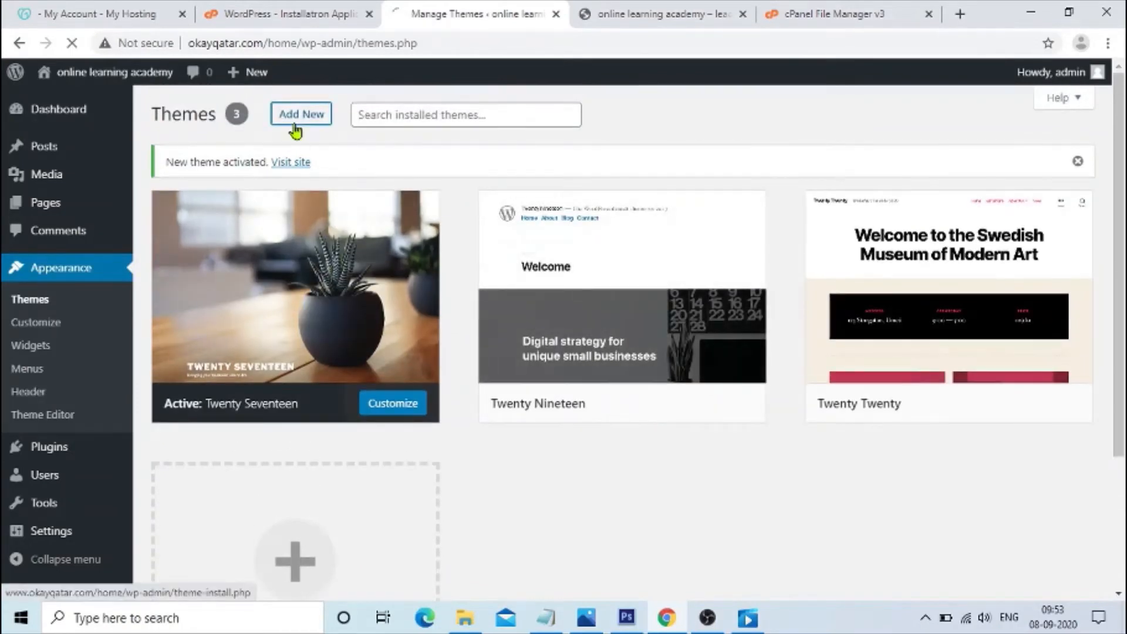
Browse the featured themes to add, install Envo Shop, and return to the themes list.
click(297, 117)
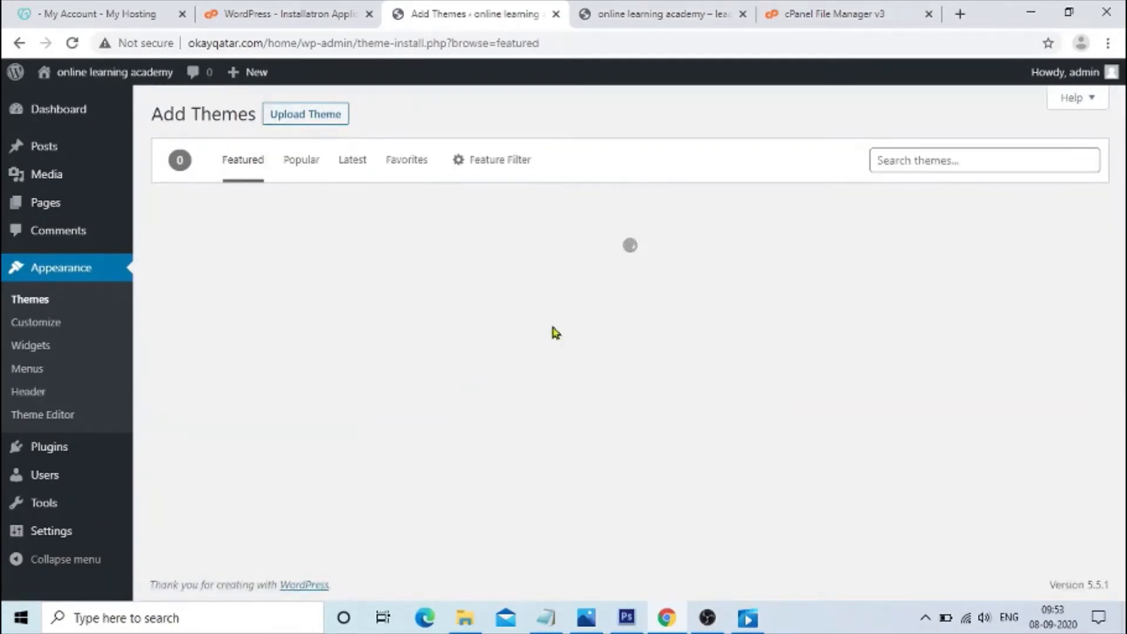
scroll(431, 315, down, 5)
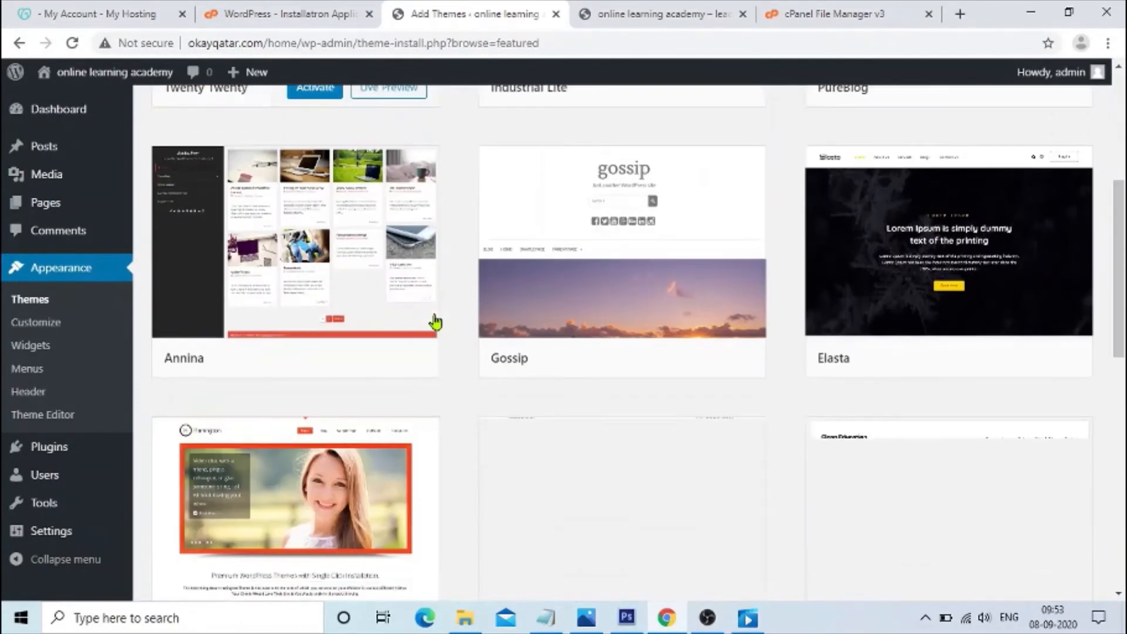
scroll(435, 324, down, 6)
scroll(458, 349, down, 5)
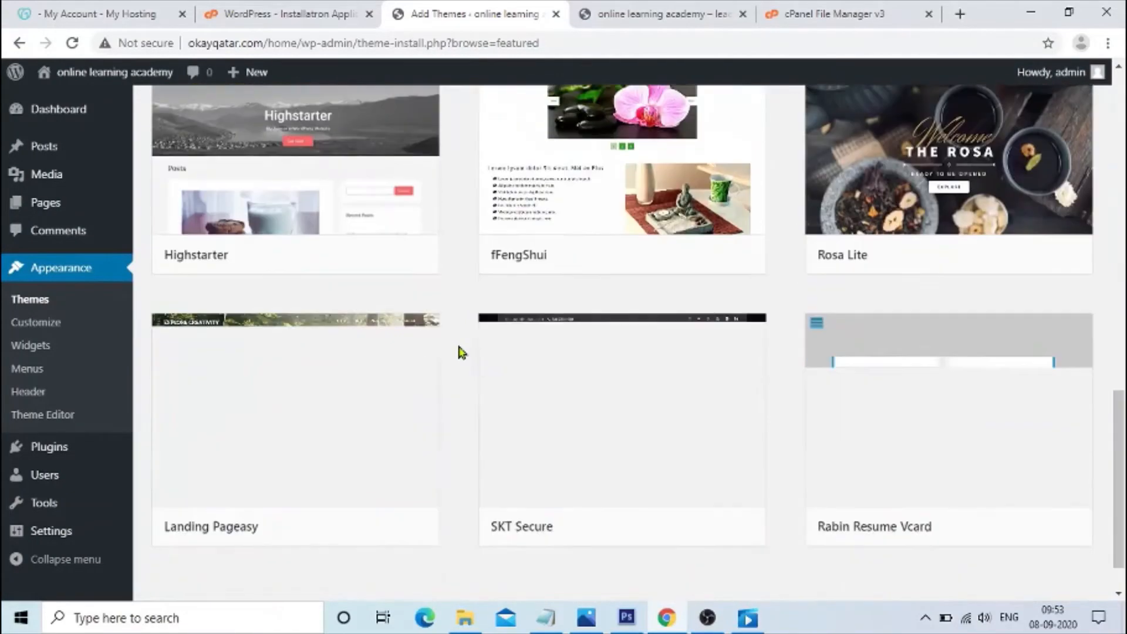
scroll(461, 352, up, 8)
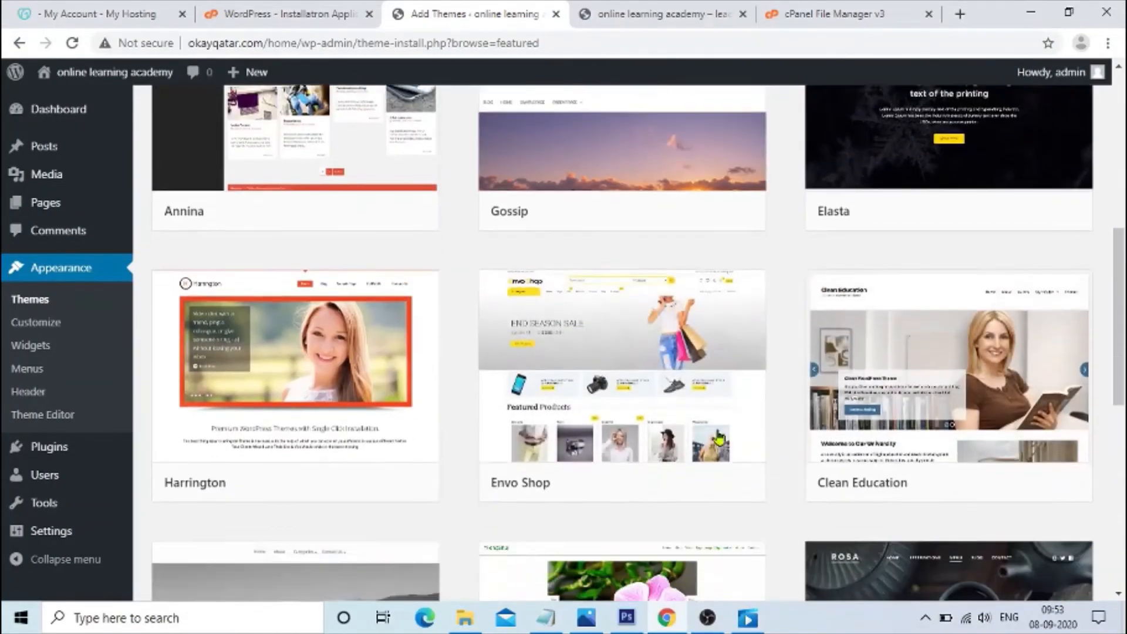
scroll(720, 437, down, 1)
click(656, 464)
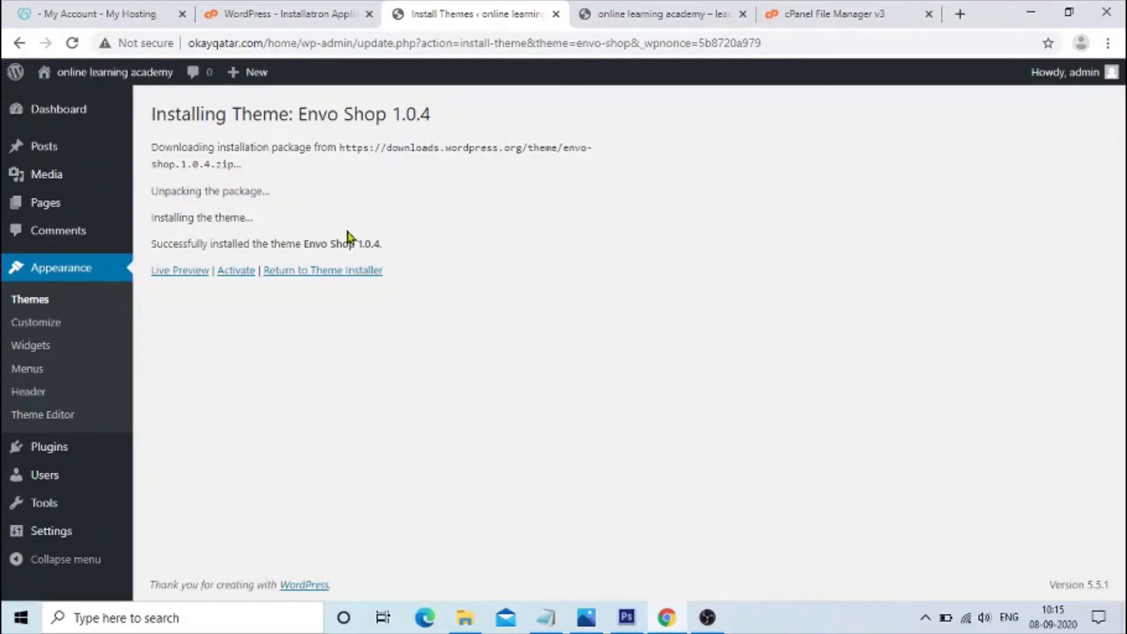
click(27, 301)
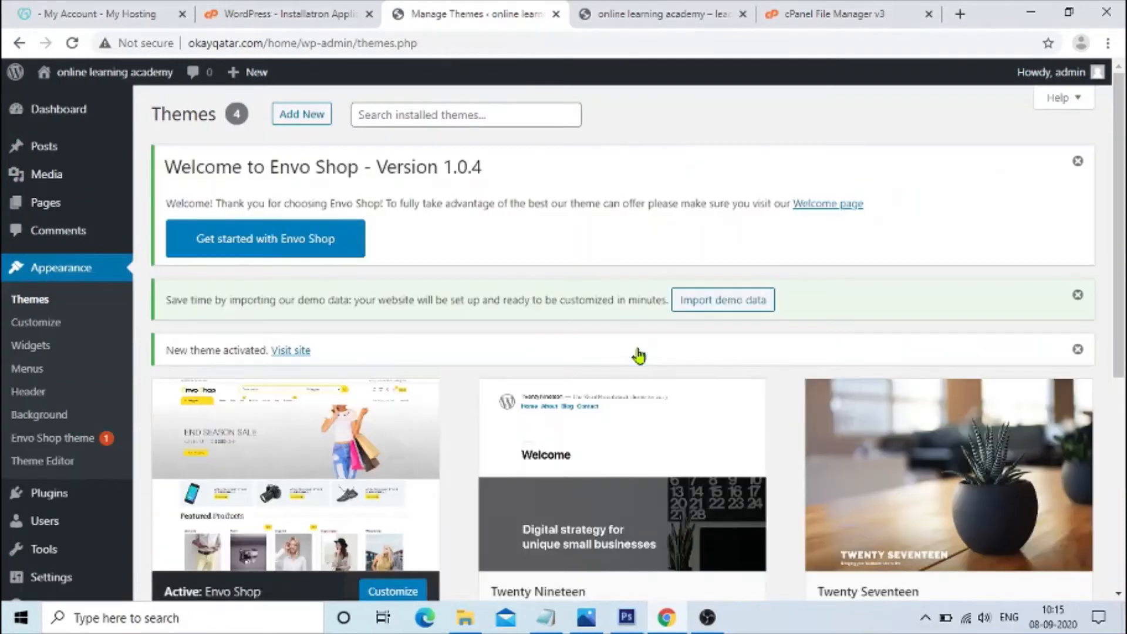
Reload the site's front end in its tab and switch back to the installed themes list.
click(612, 8)
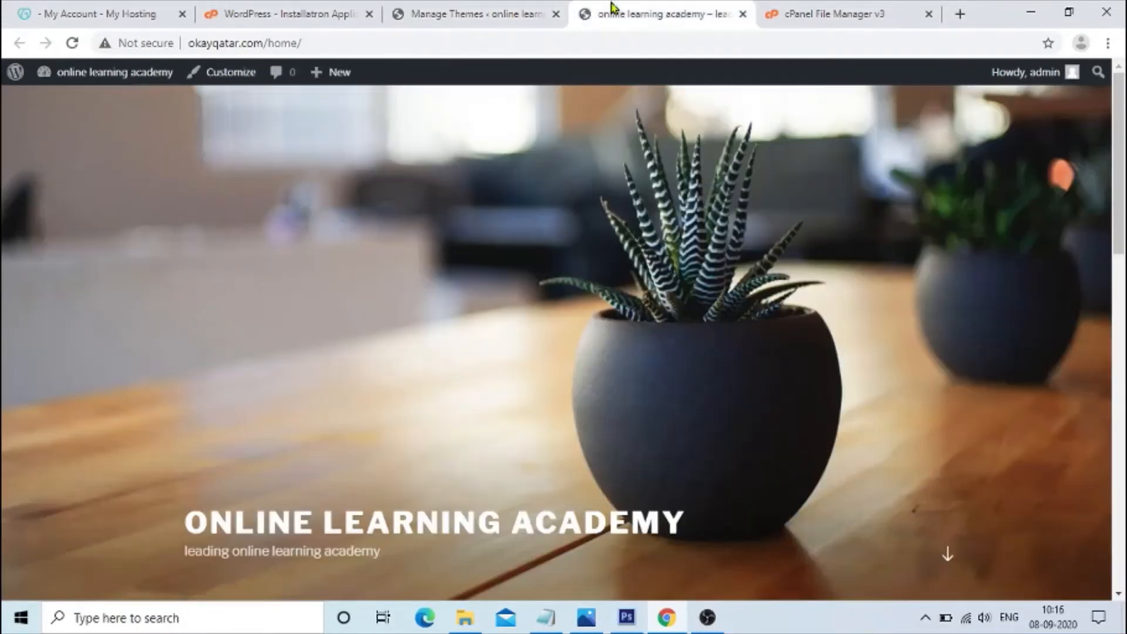
click(72, 43)
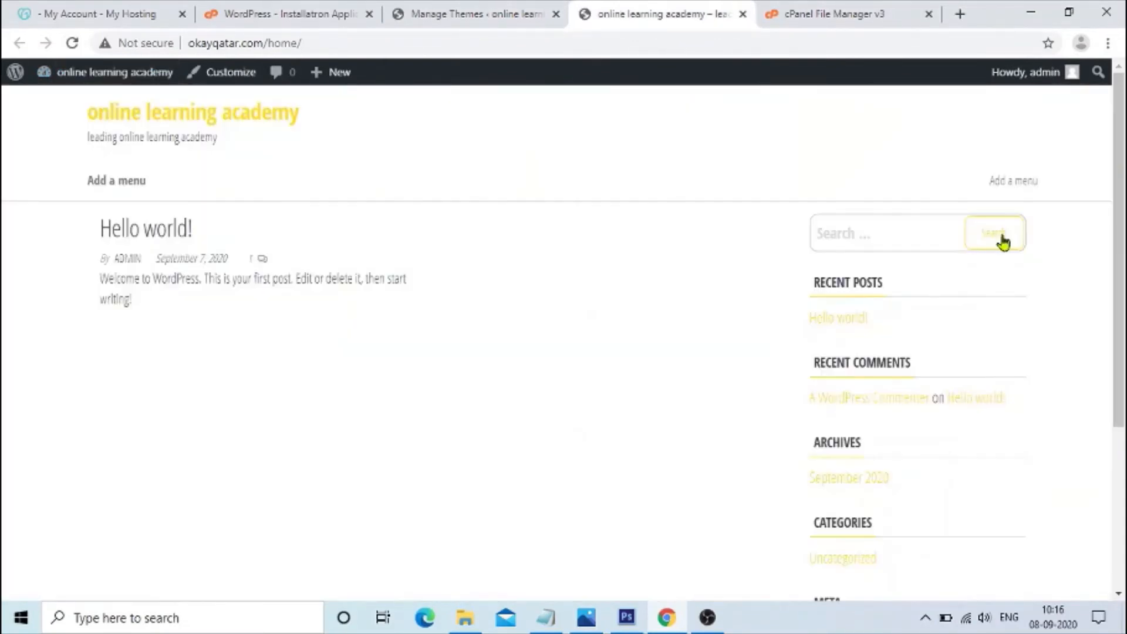
drag(1121, 176, 1108, 47)
click(499, 13)
click(650, 10)
click(524, 10)
mouse_move(1089, 76)
drag(1124, 115, 1124, 198)
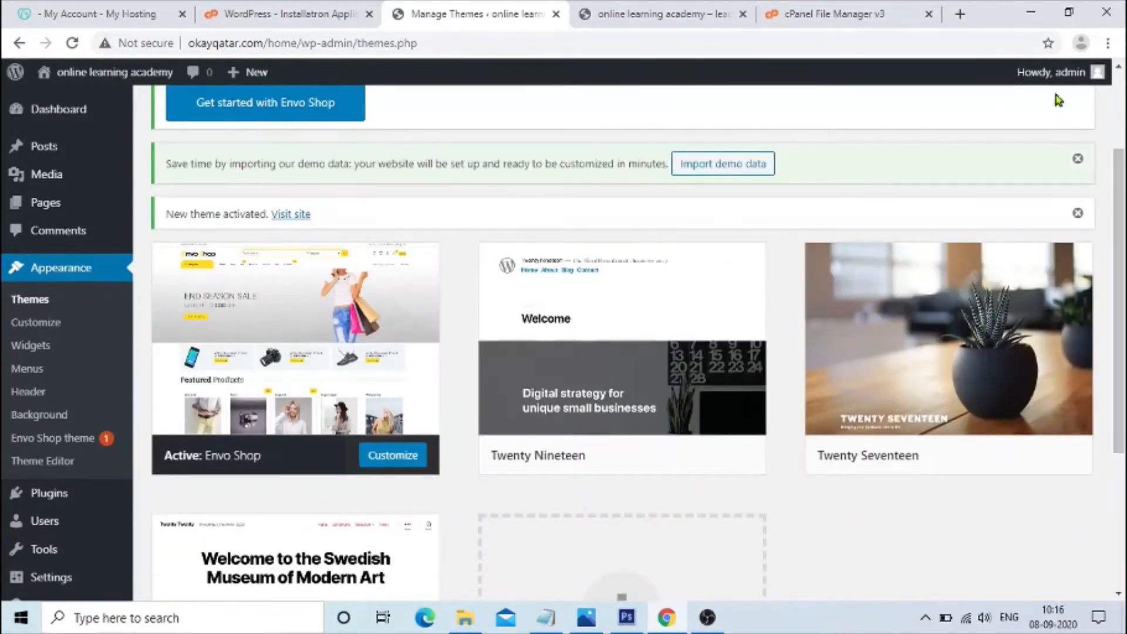
Log out of the dashboard and log back in with the admin username and password.
mouse_move(1057, 72)
click(994, 170)
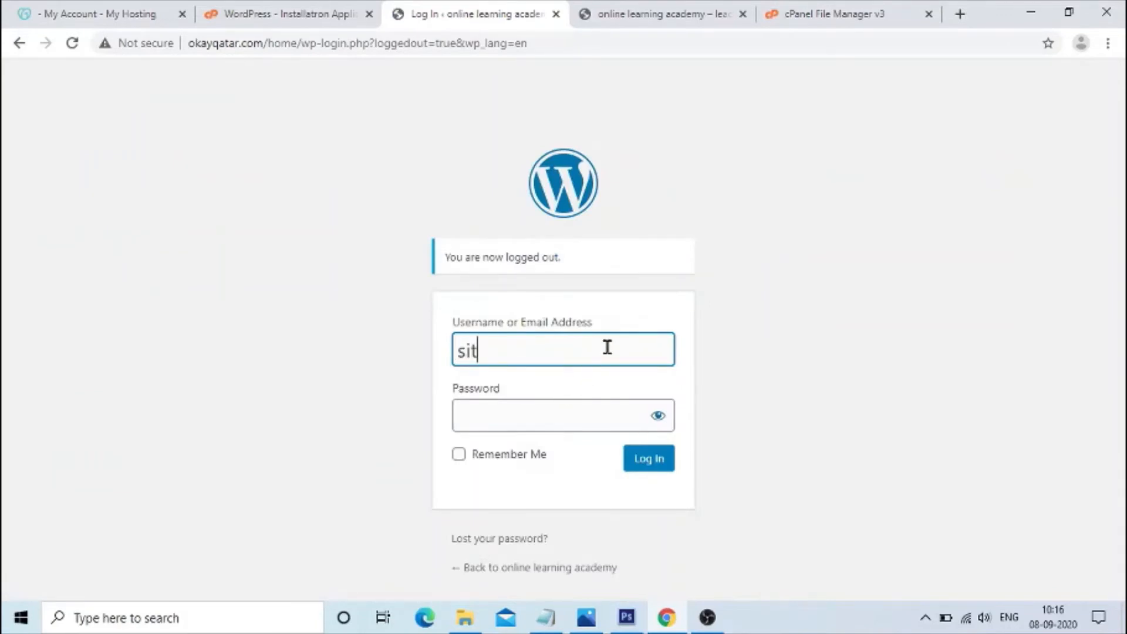
text(siteadmin)
key(Tab)
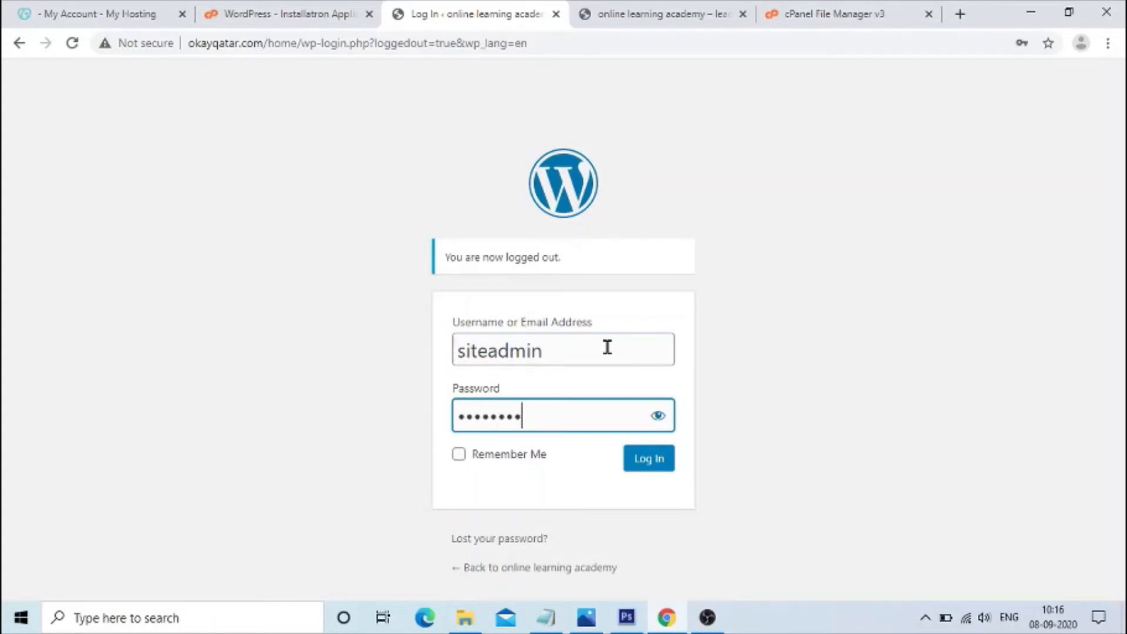
text(•••••••••••)
key(Return)
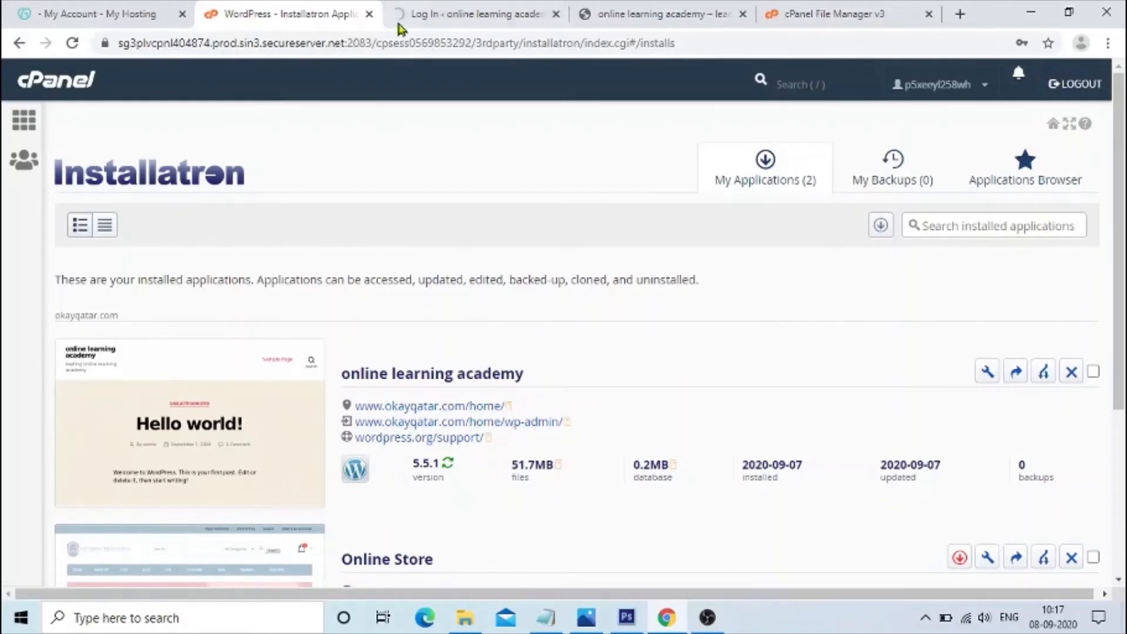
Open the themes folder under public_html/home/wp-content in File Manager.
click(476, 13)
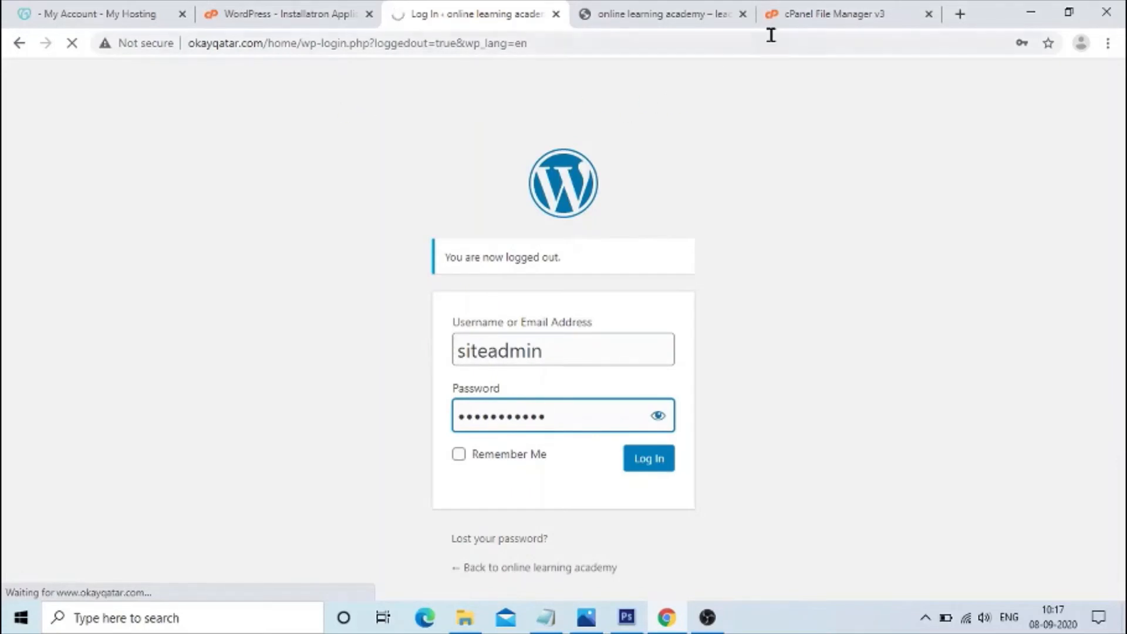
click(811, 16)
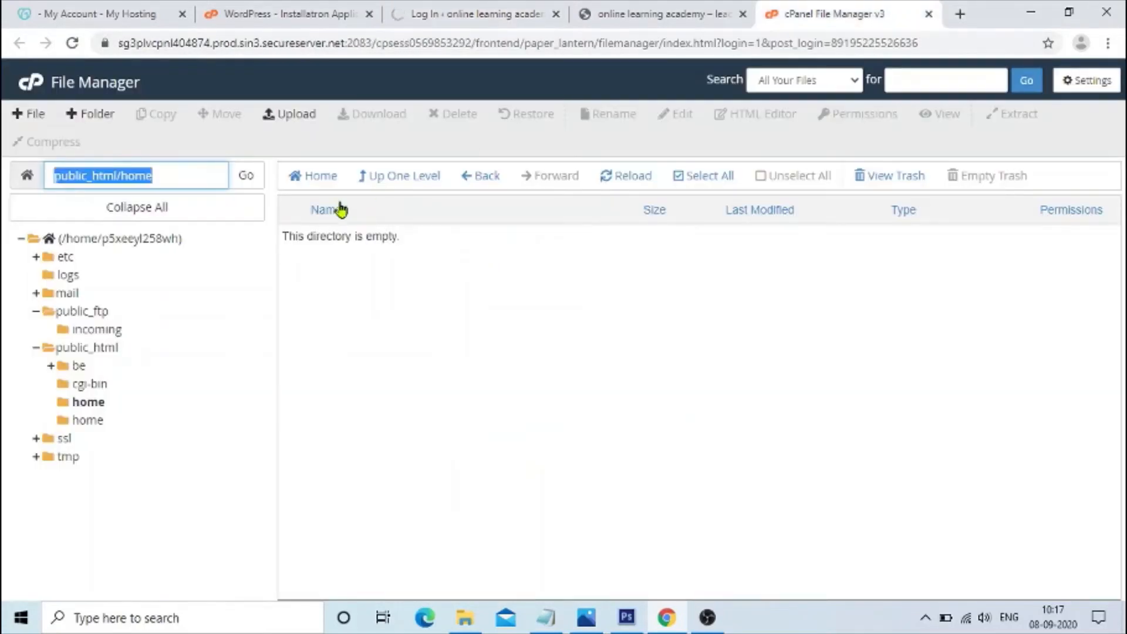
click(405, 176)
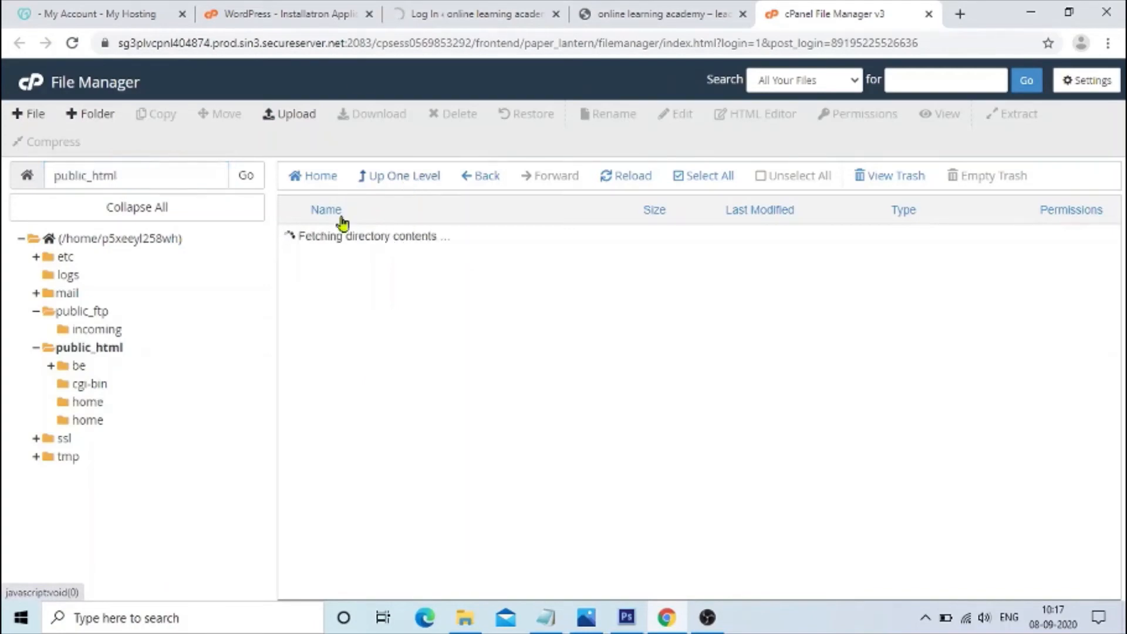
click(106, 351)
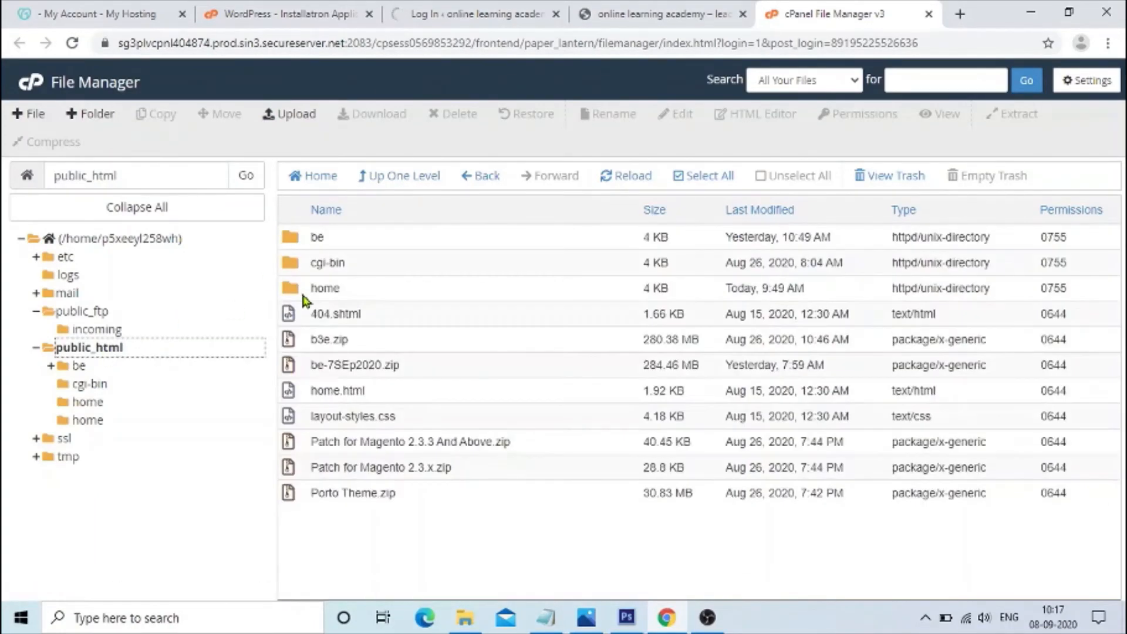
double_click(308, 289)
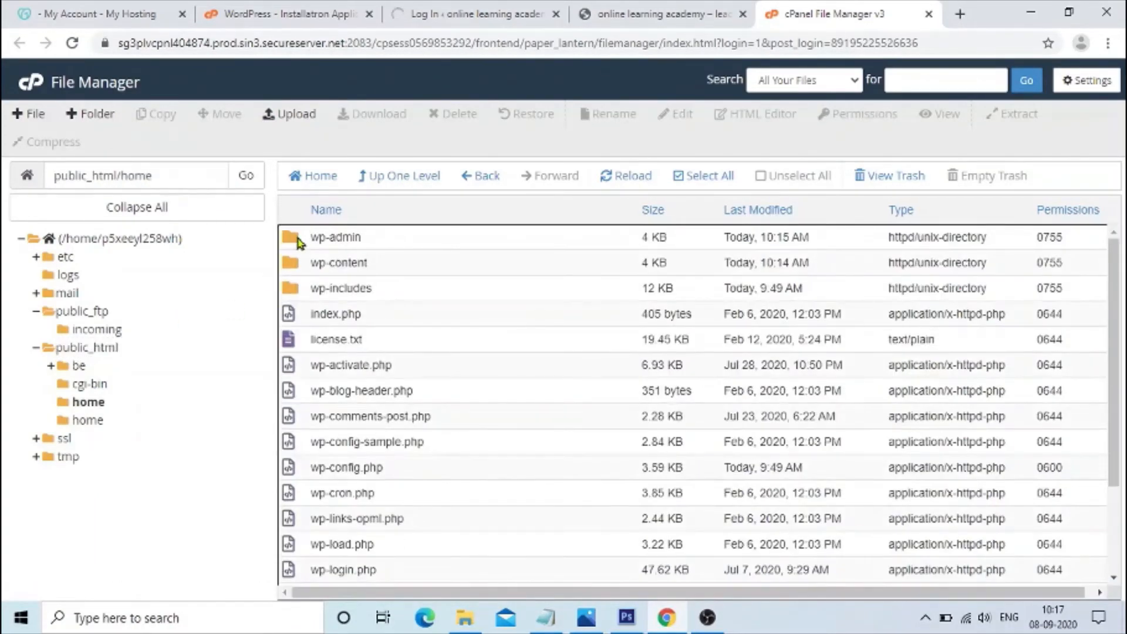
double_click(292, 241)
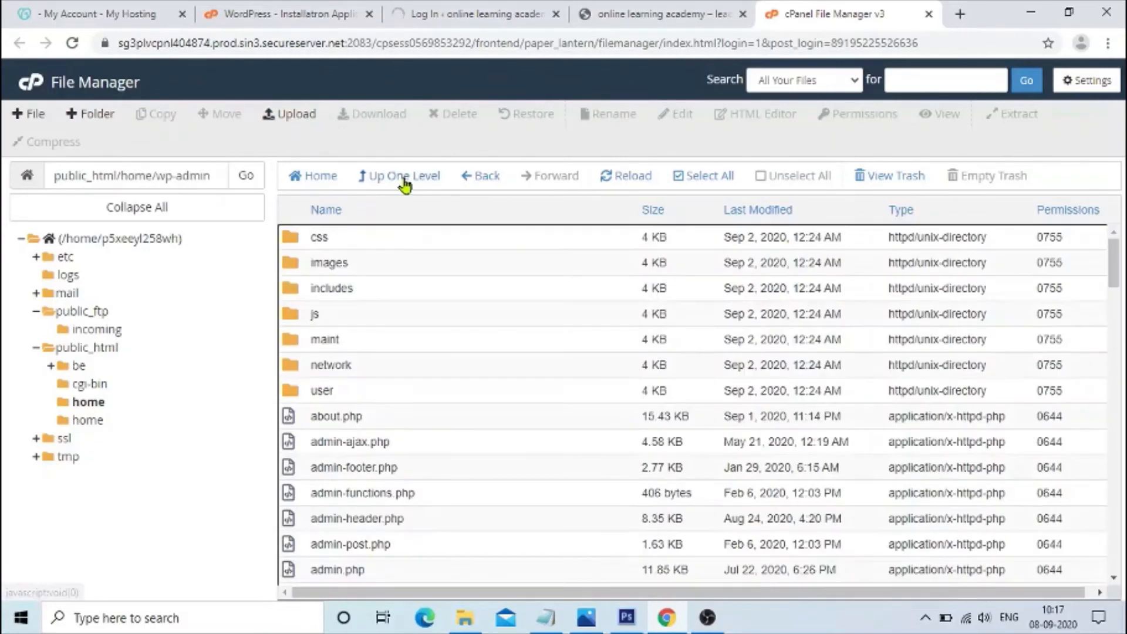
click(405, 179)
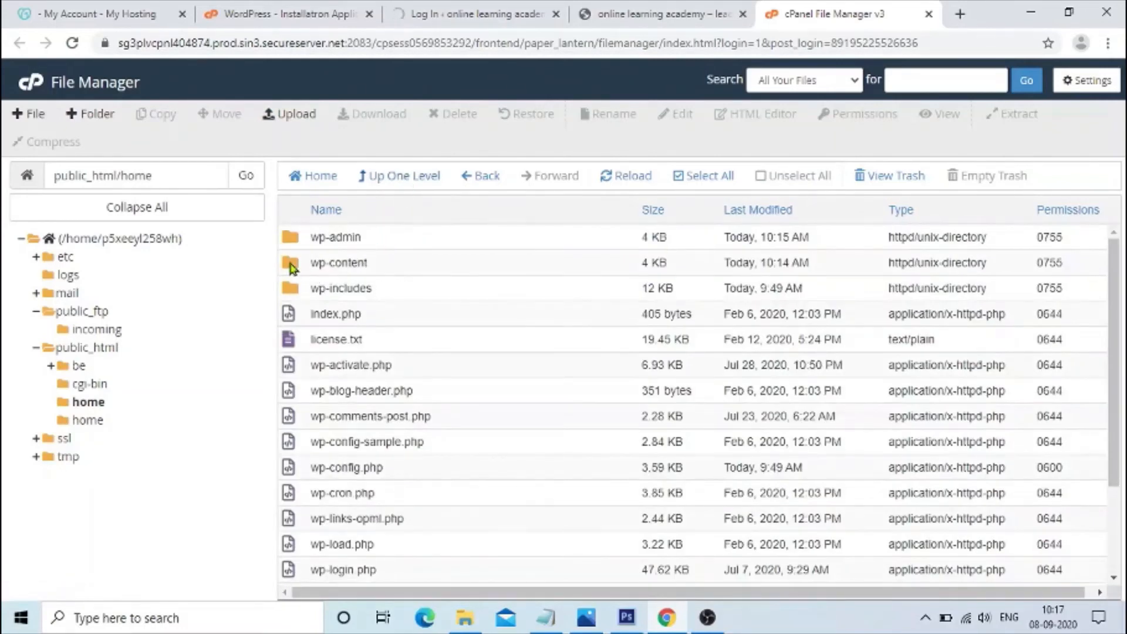
double_click(292, 267)
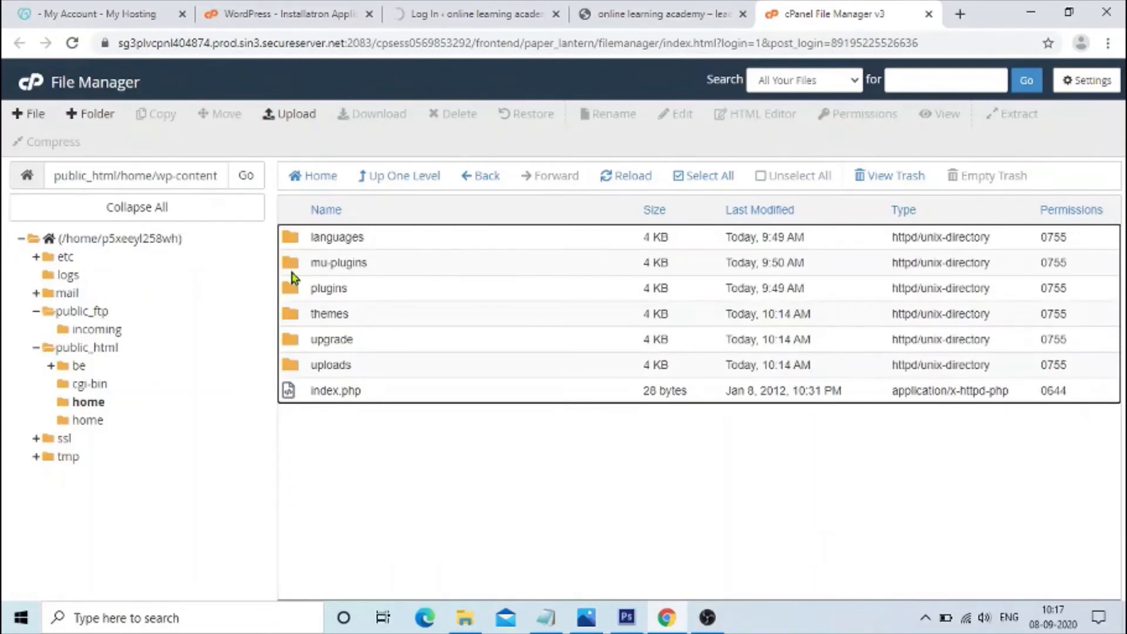
double_click(292, 316)
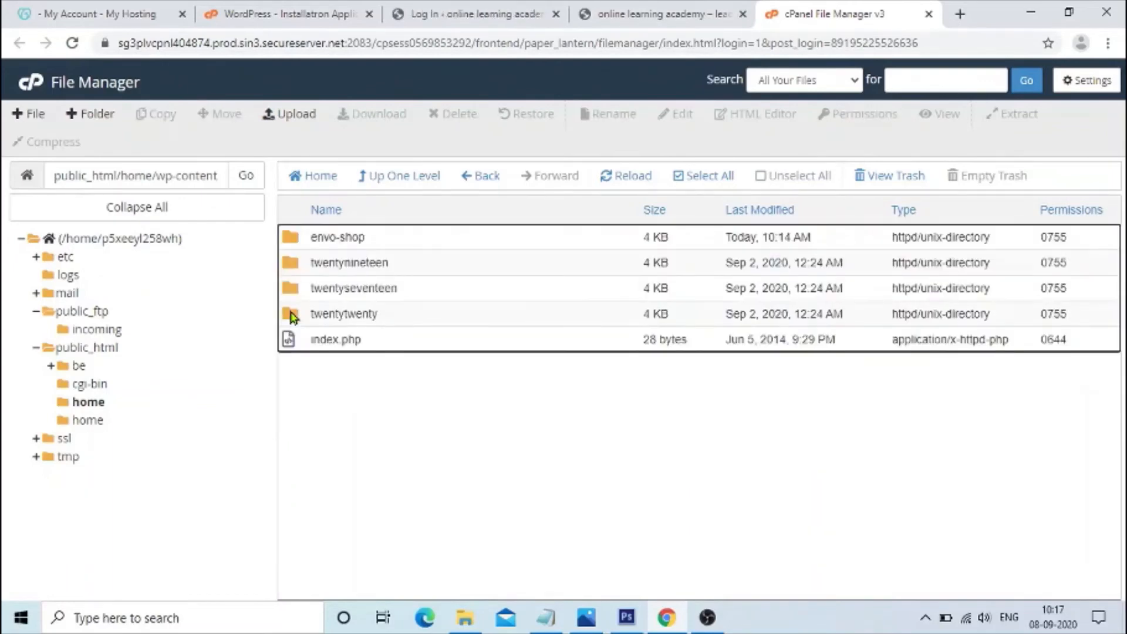
click(298, 241)
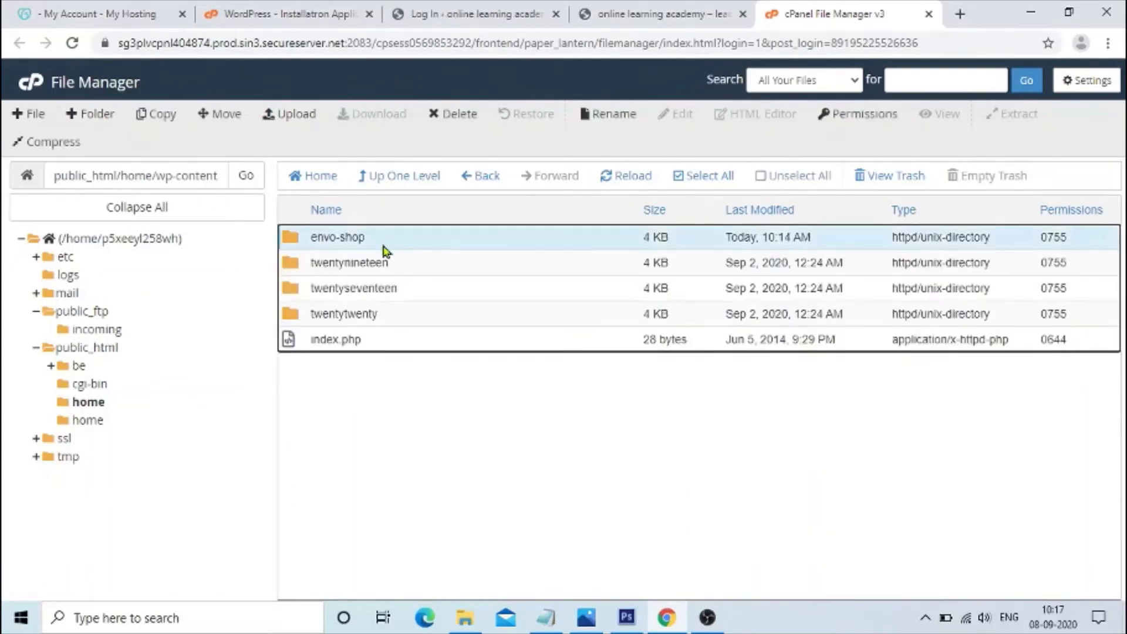
double_click(291, 242)
click(394, 176)
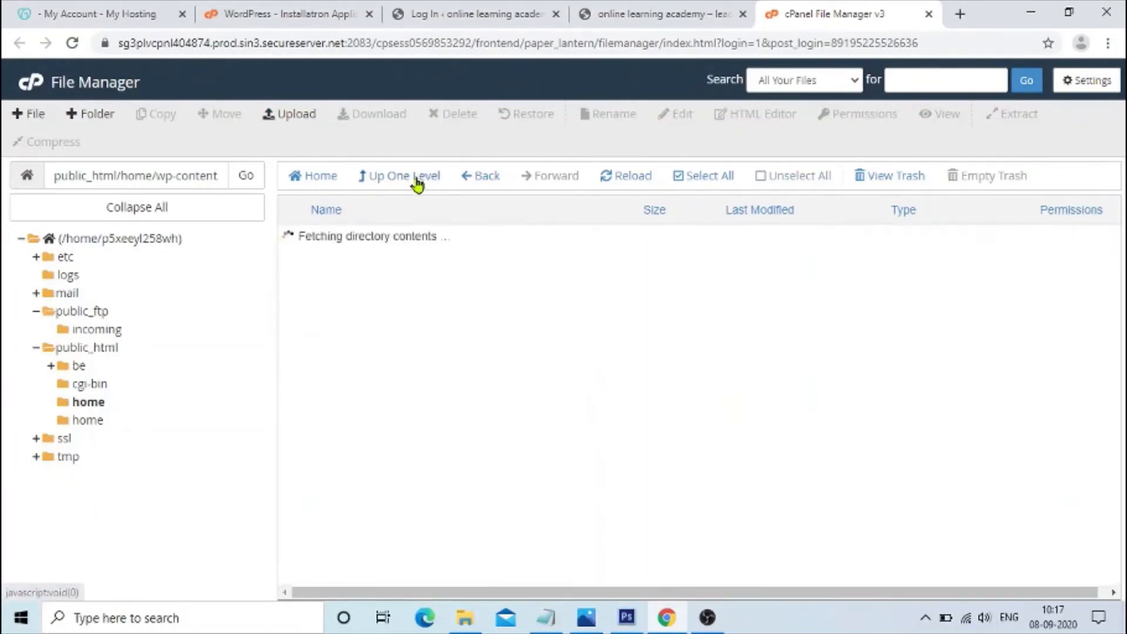
Delete the twentynineteen, twentyseventeen and twentytwenty theme folders, keeping envo-shop.
click(294, 269)
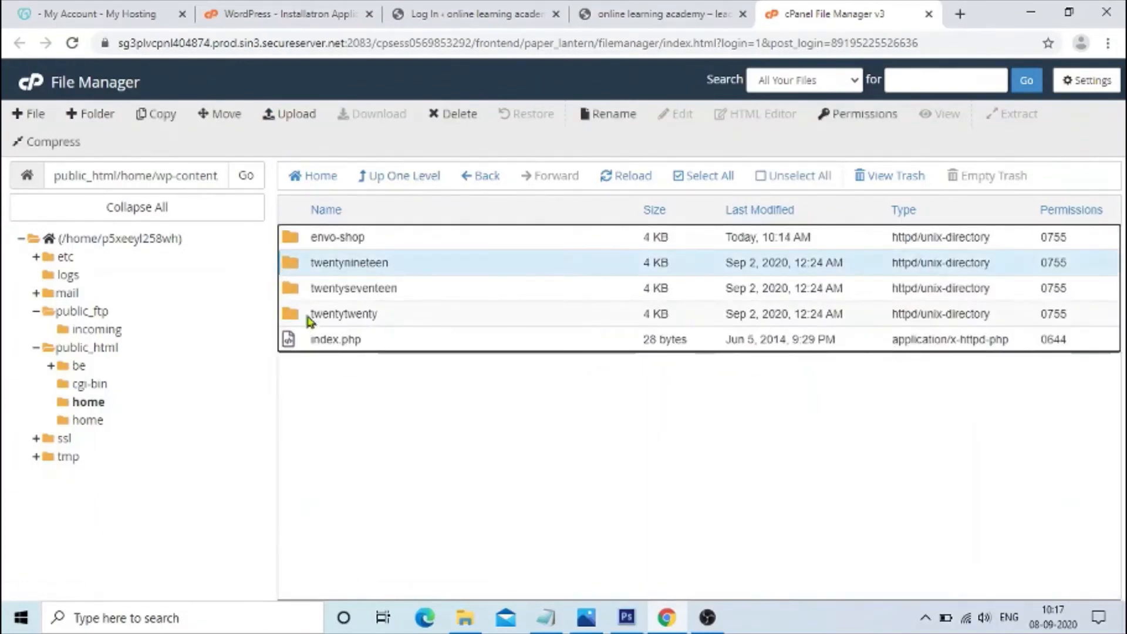
ctrl+click(305, 289)
ctrl+click(306, 317)
click(460, 115)
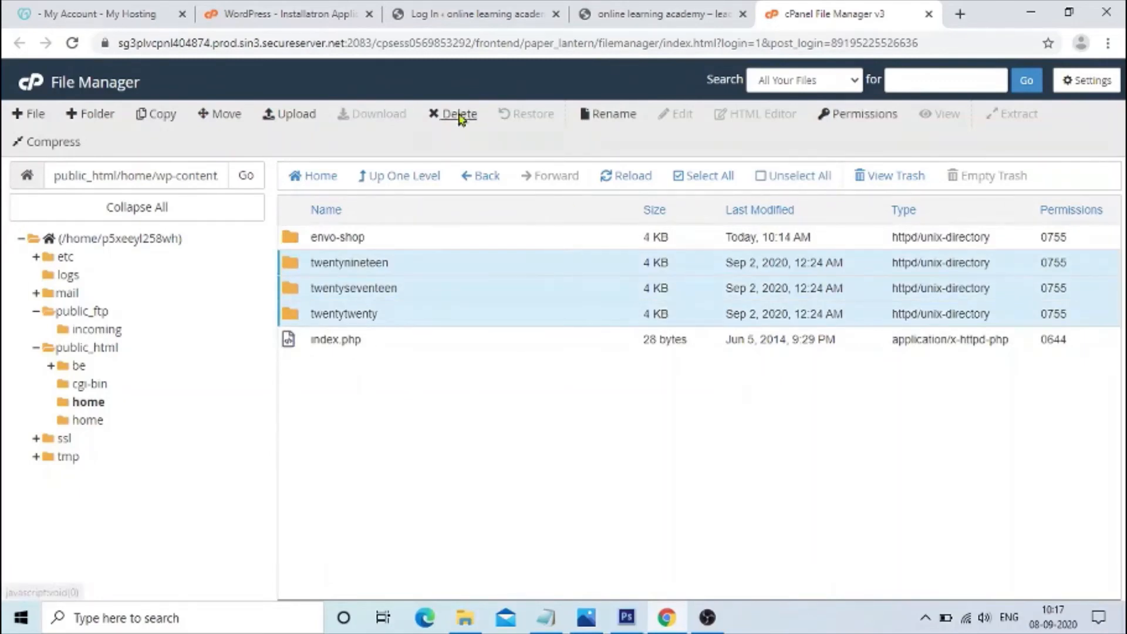
click(432, 345)
click(699, 393)
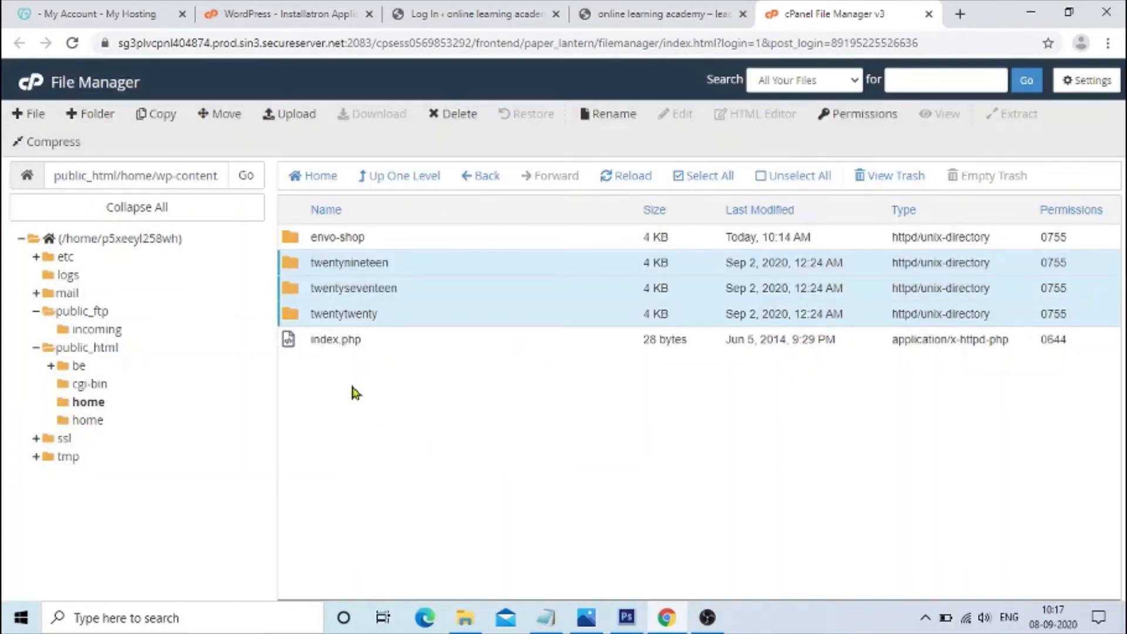
Inspect the envo-shop folder, then open the plugins folder in wp-content.
double_click(445, 236)
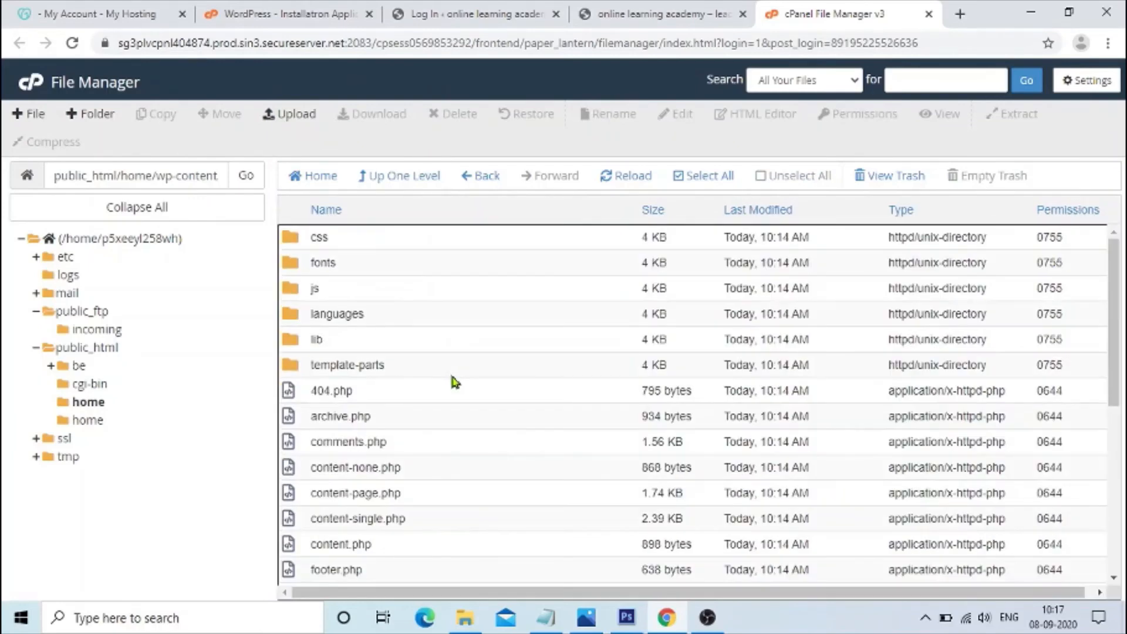
scroll(455, 382, down, 3)
click(405, 179)
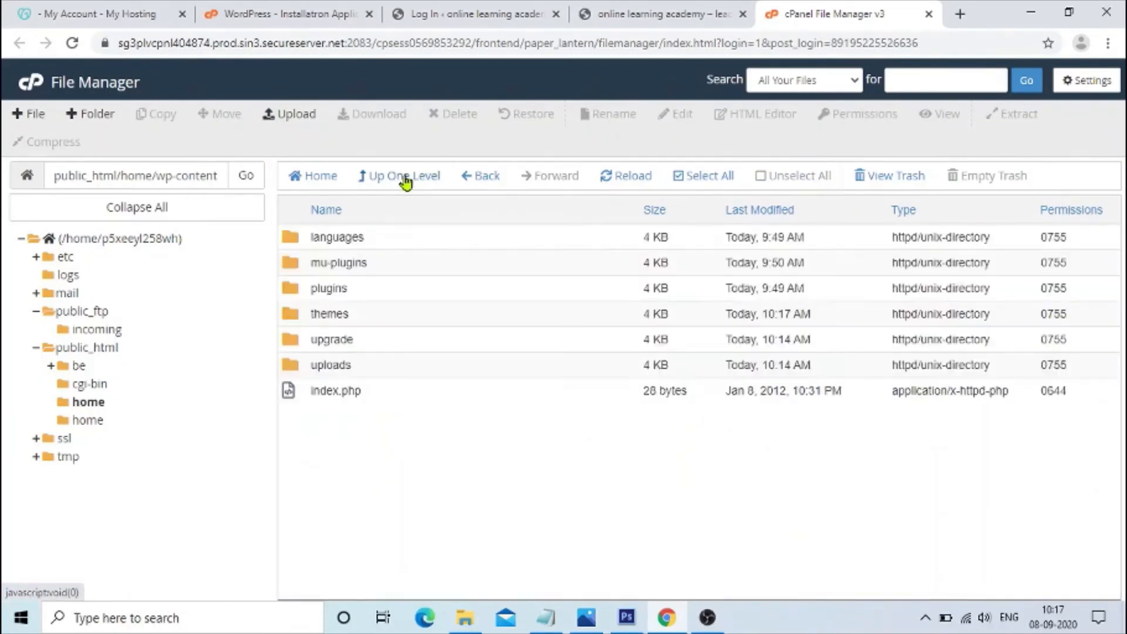
double_click(289, 290)
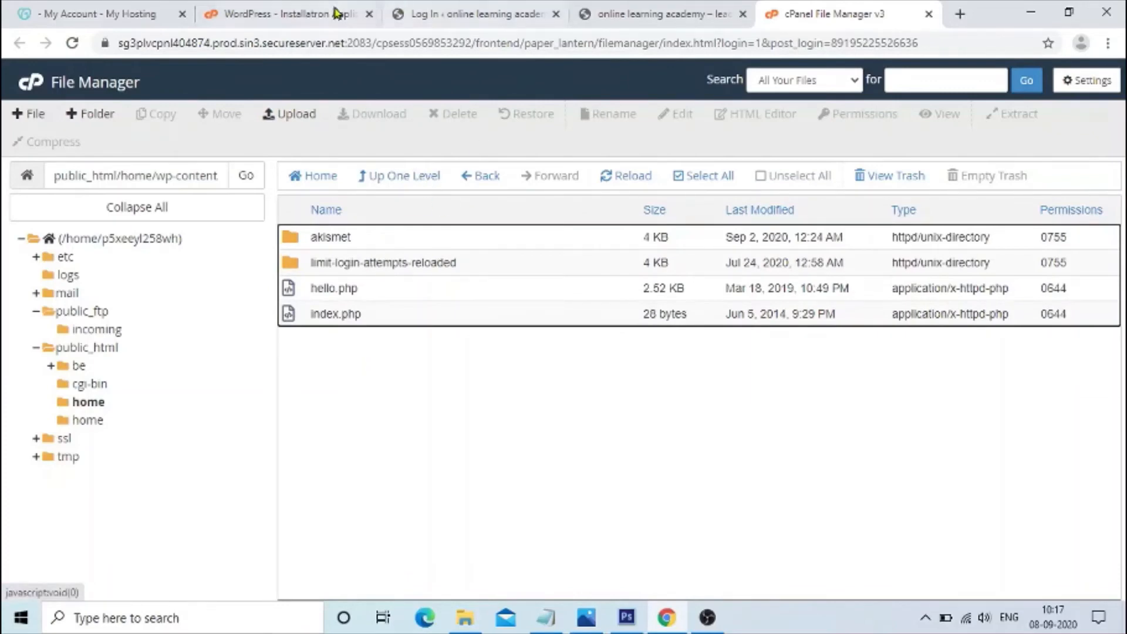
Install and activate the Classic Editor plugin from the dashboard's featured plugins.
click(476, 14)
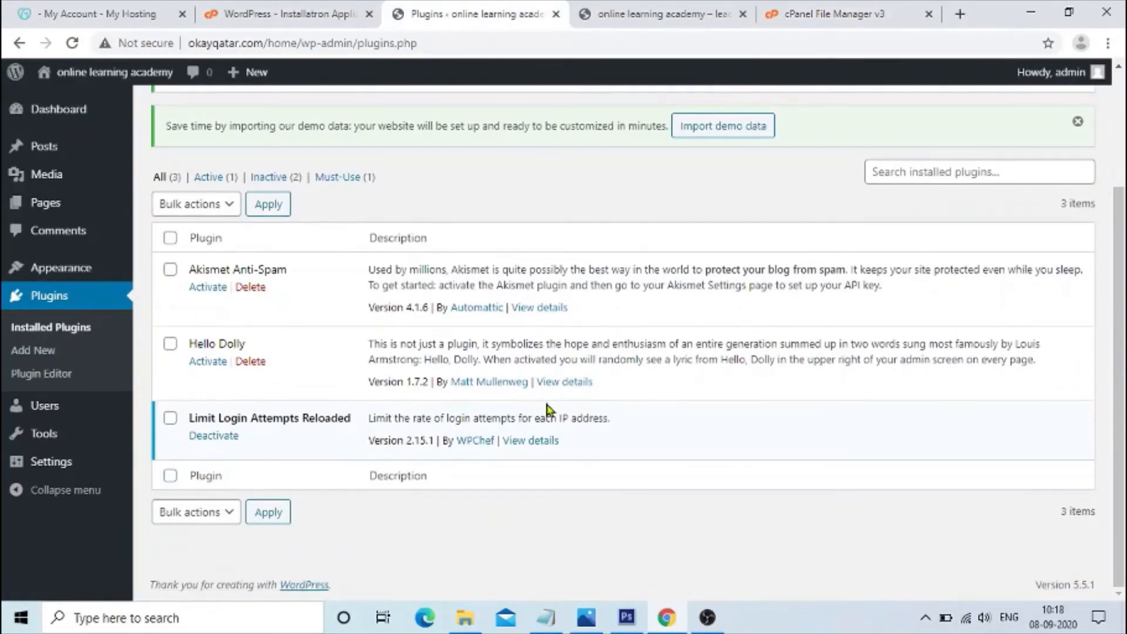
scroll(547, 410, up, 3)
click(250, 114)
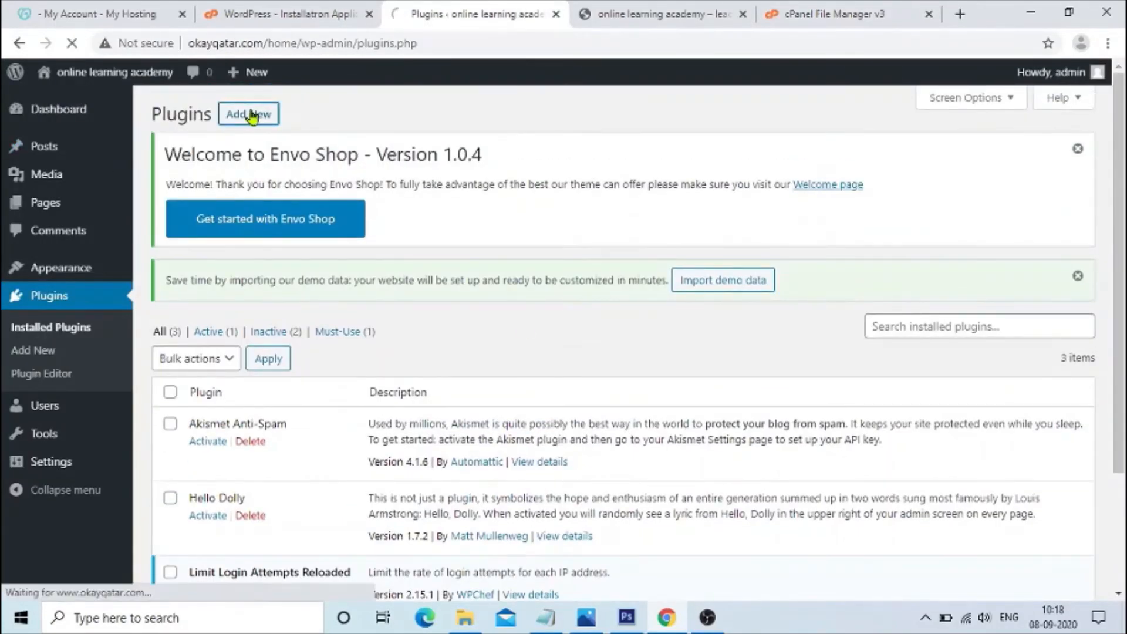
scroll(781, 390, down, 2)
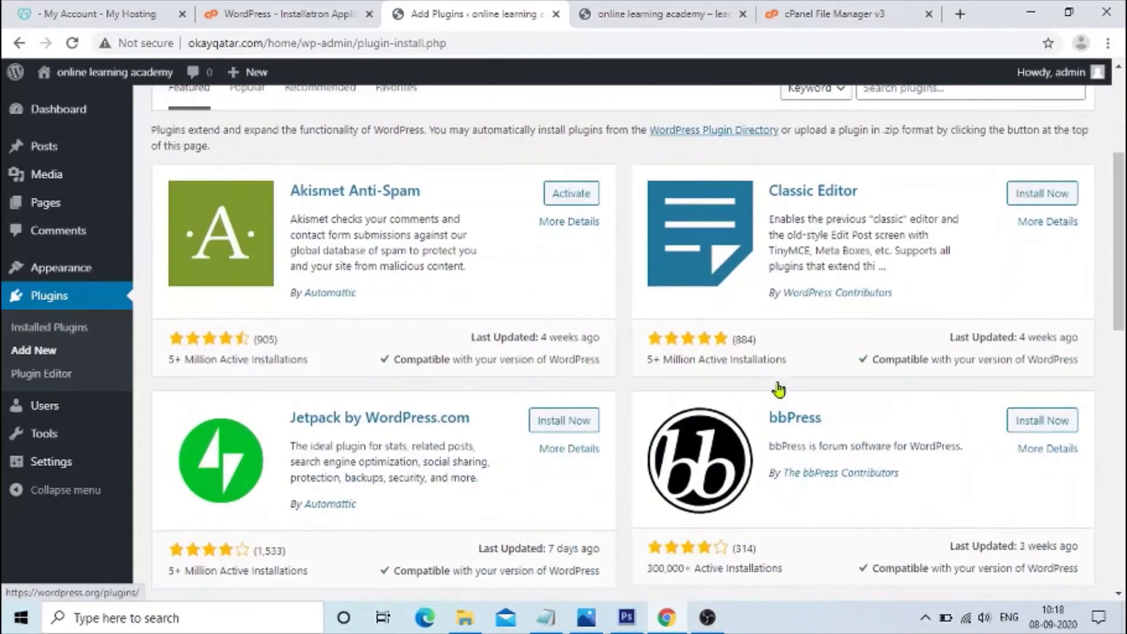
click(1035, 194)
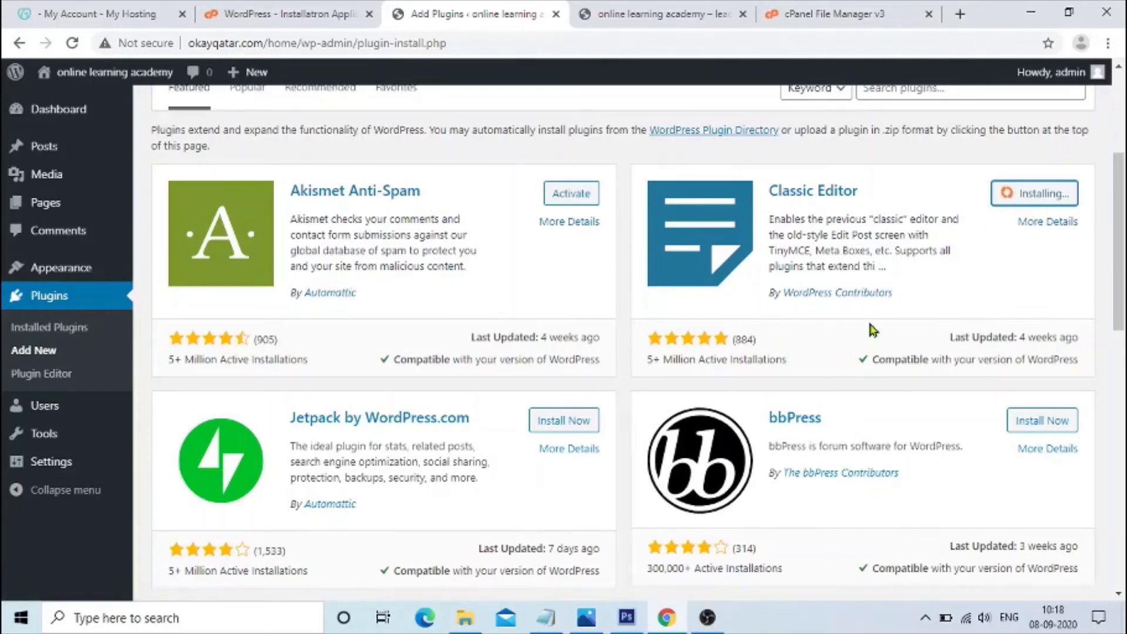
scroll(873, 329, up, 4)
scroll(873, 329, down, 3)
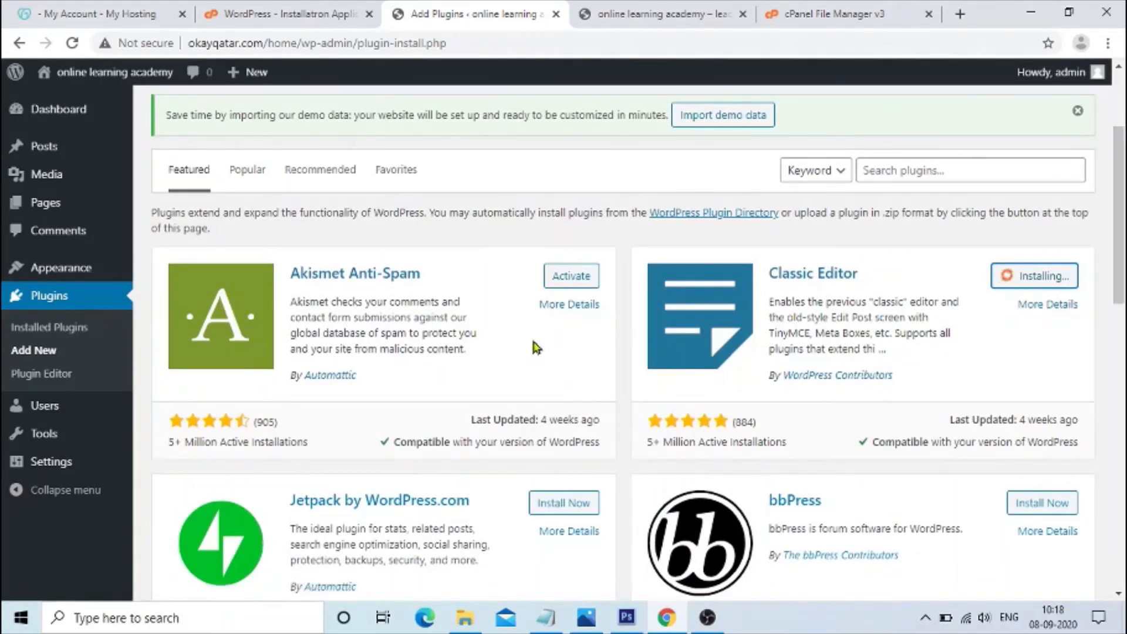
click(1051, 282)
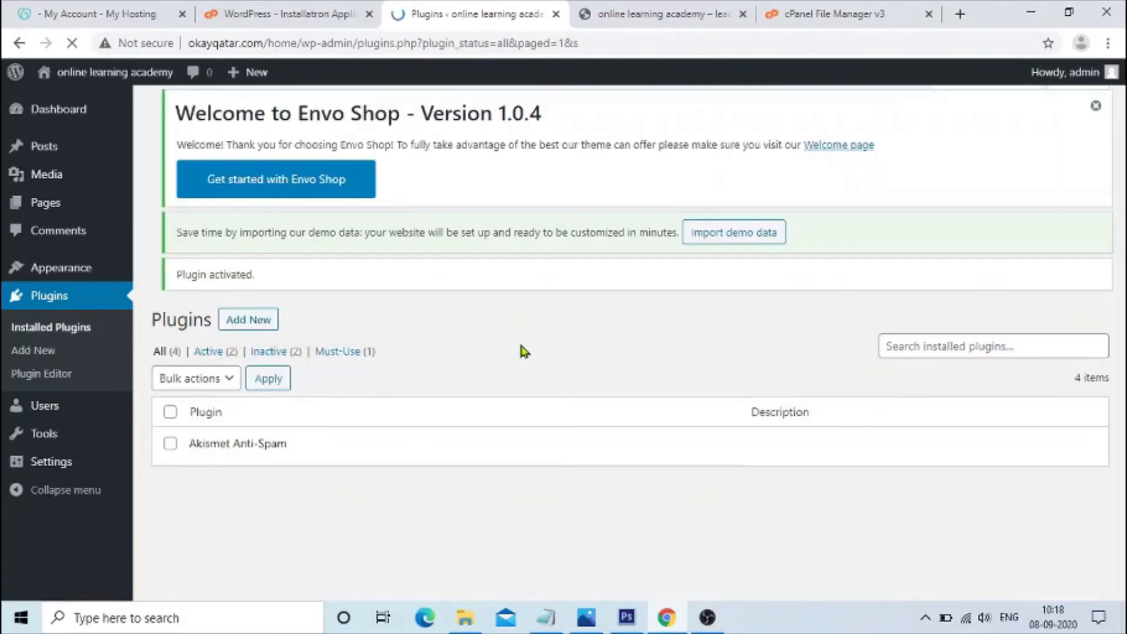
Review the installed plugins list.
click(67, 328)
scroll(194, 493, down, 4)
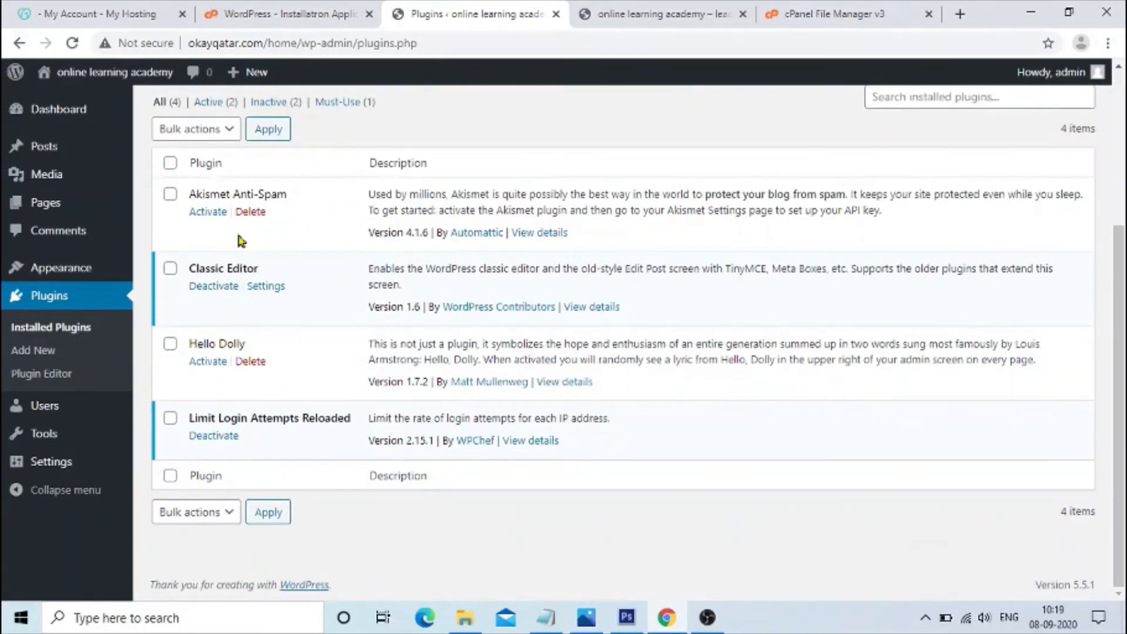
scroll(210, 388, up, 4)
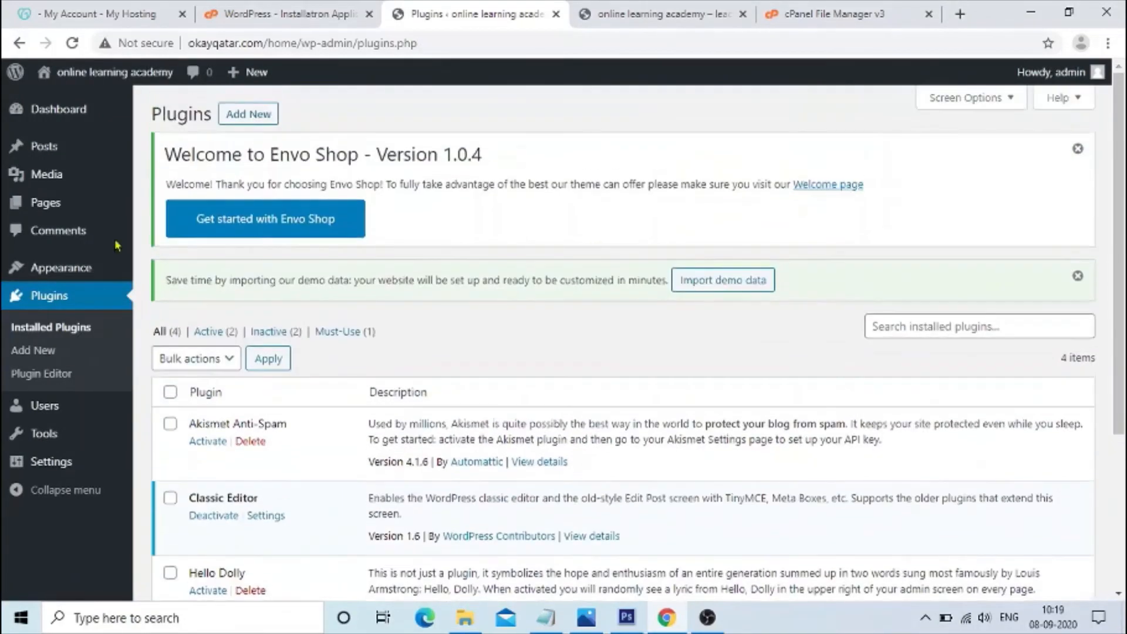
Create a new page and title it "Home".
click(75, 203)
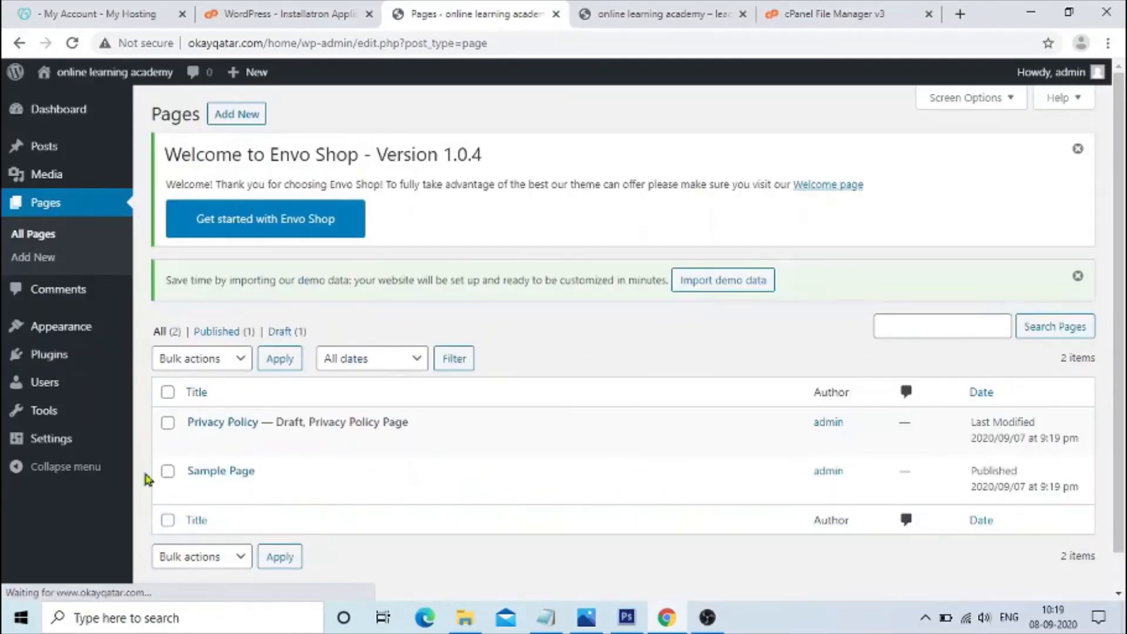
click(236, 114)
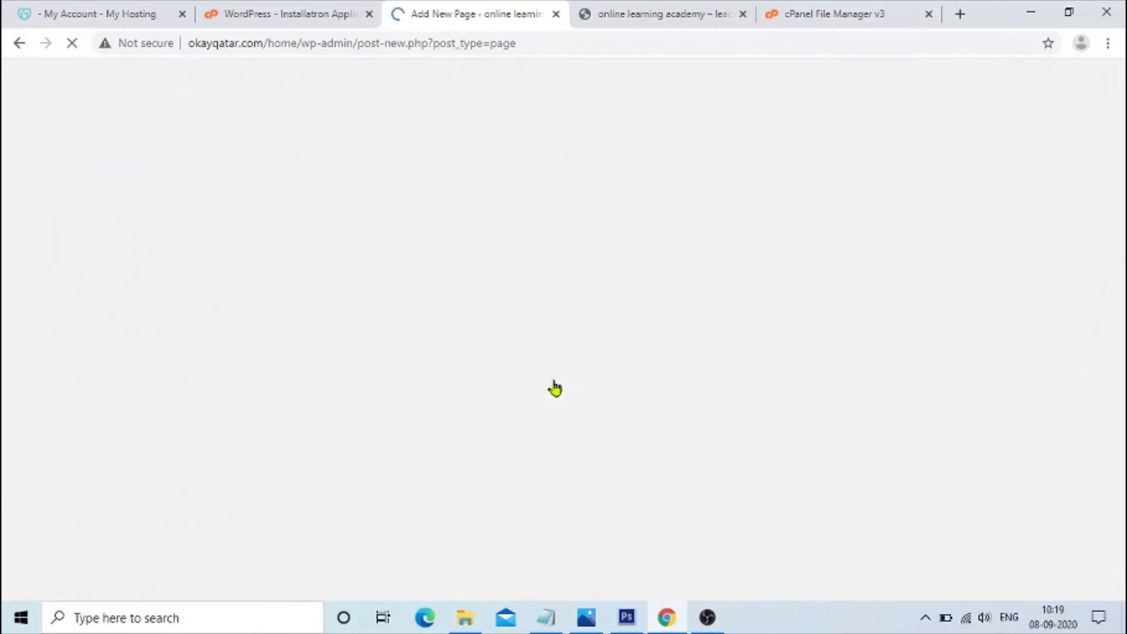
text(Honme)
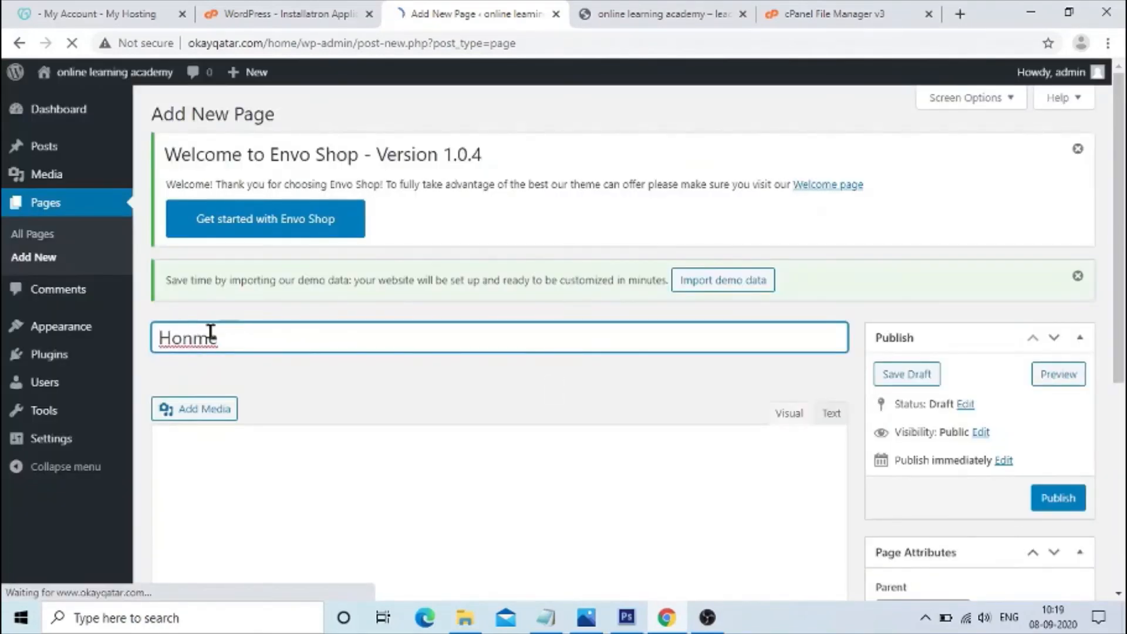
key(BackSpace)
key(BackSpace)
key(BackSpace)
key(BackSpace)
key(BackSpace)
text(Homne)
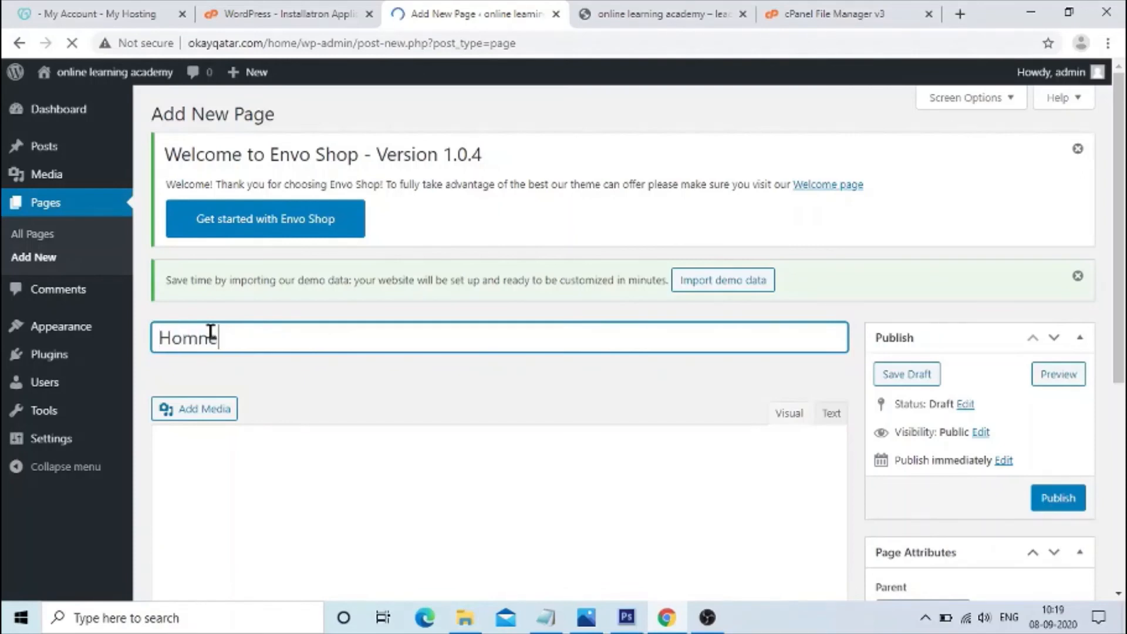
key(ctrl+a)
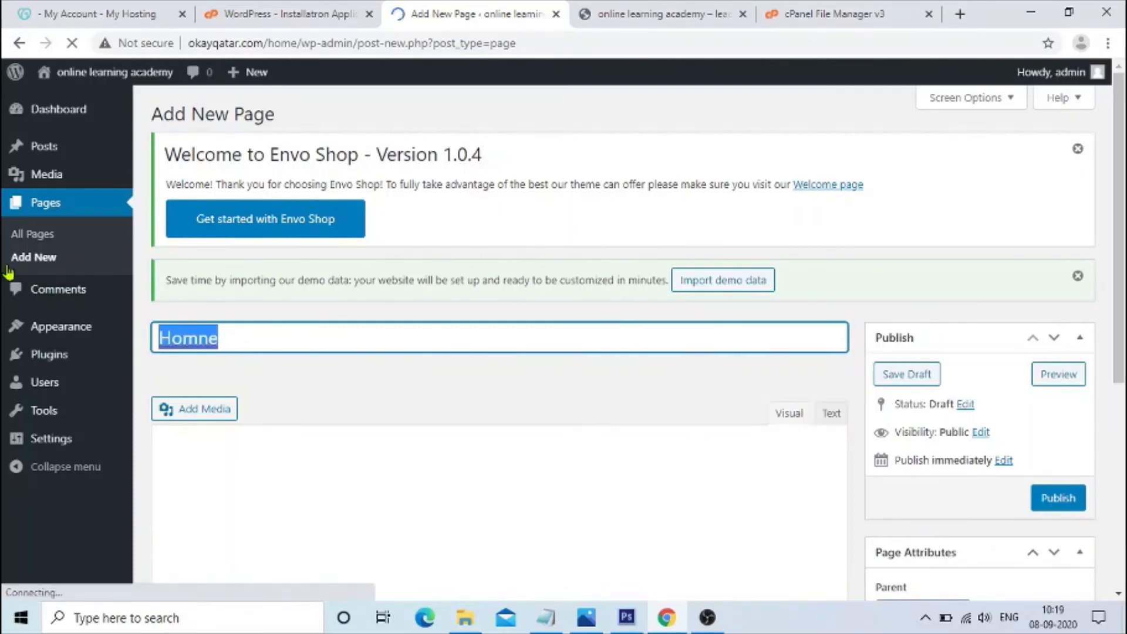
text(Home)
Enter "online learning academy" as the page's body text, correcting the spelling of academy.
scroll(272, 322, down, 3)
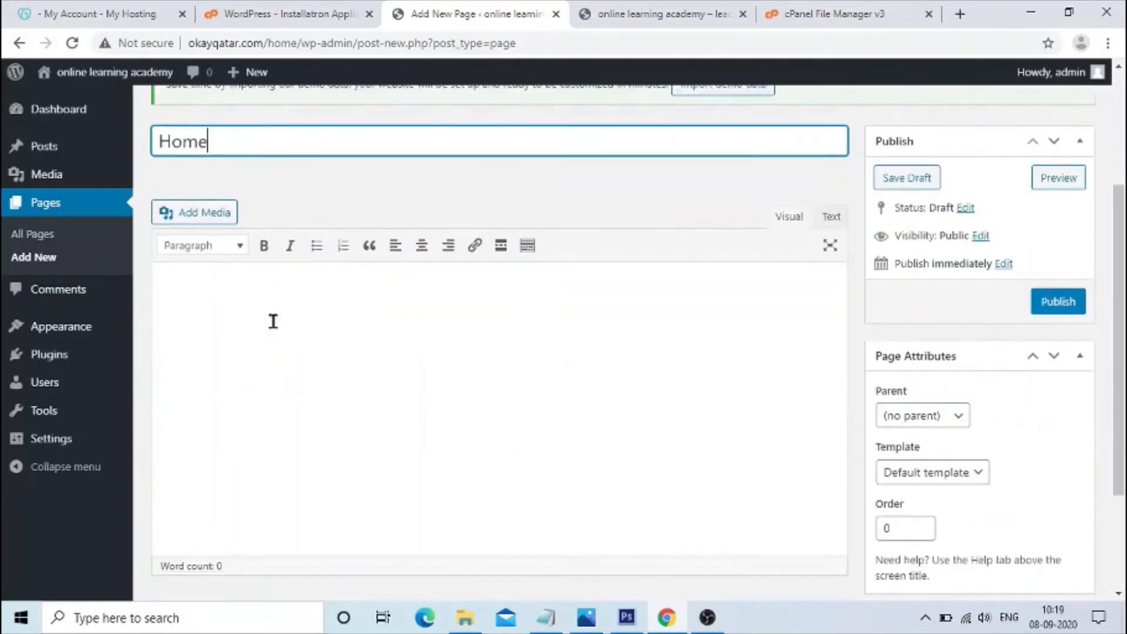
click(279, 306)
click(830, 167)
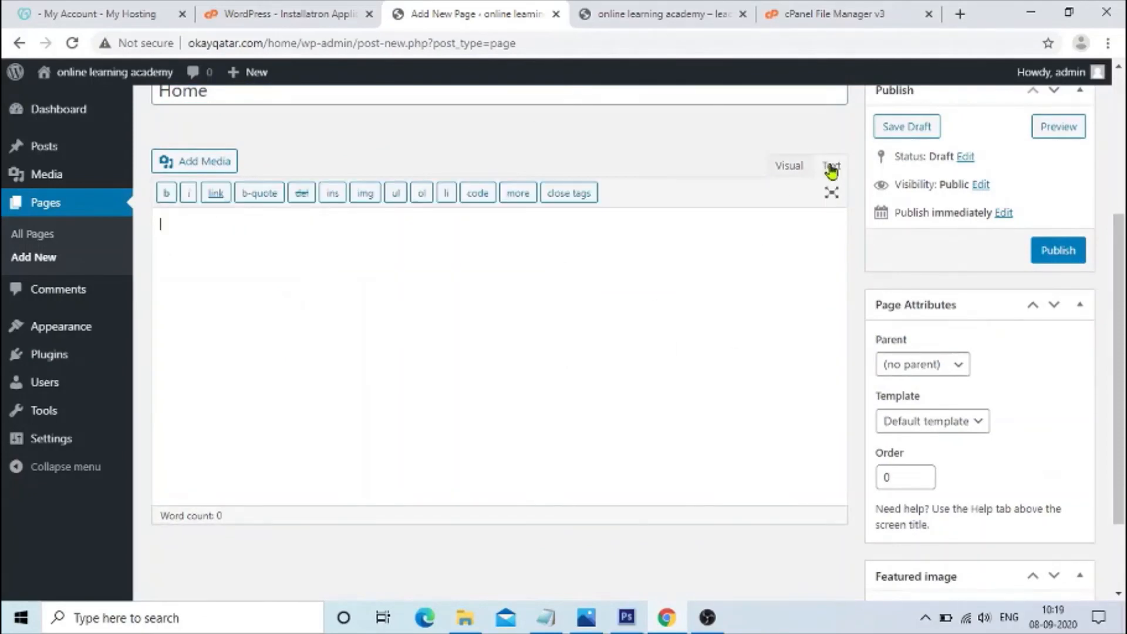
click(793, 168)
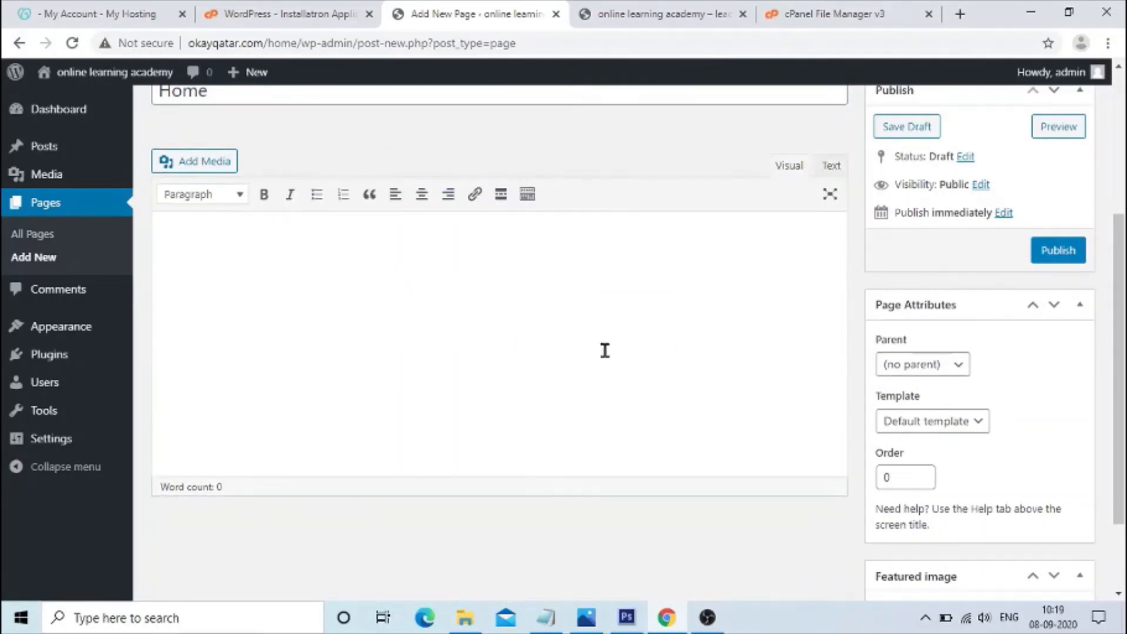
scroll(546, 364, up, 3)
scroll(790, 428, down, 2)
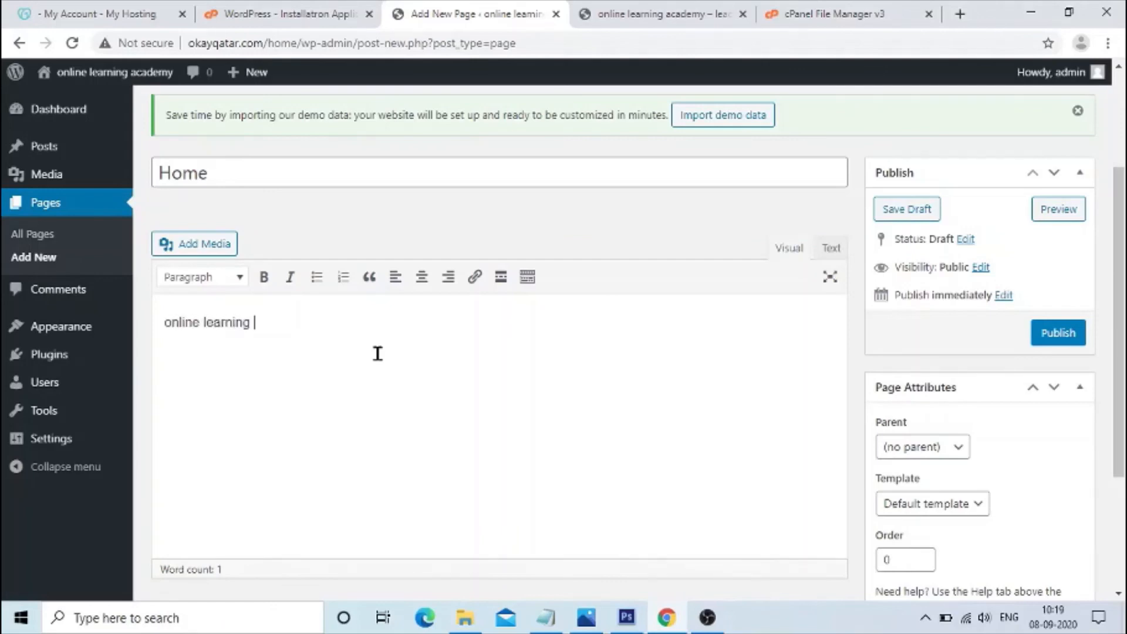
text(y)
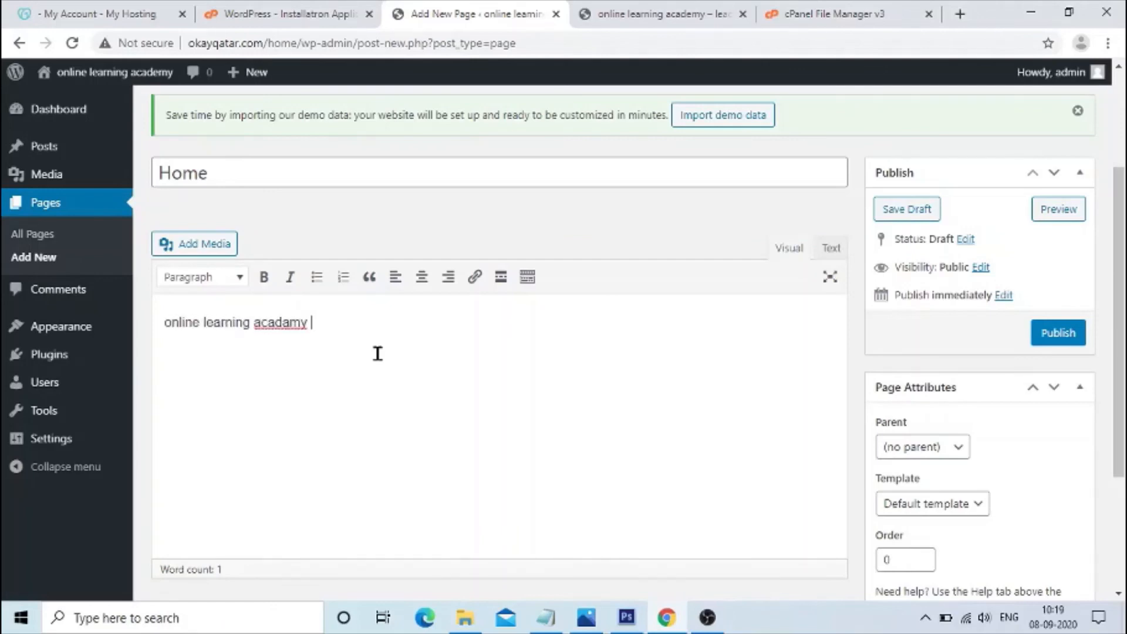
right_click(273, 322)
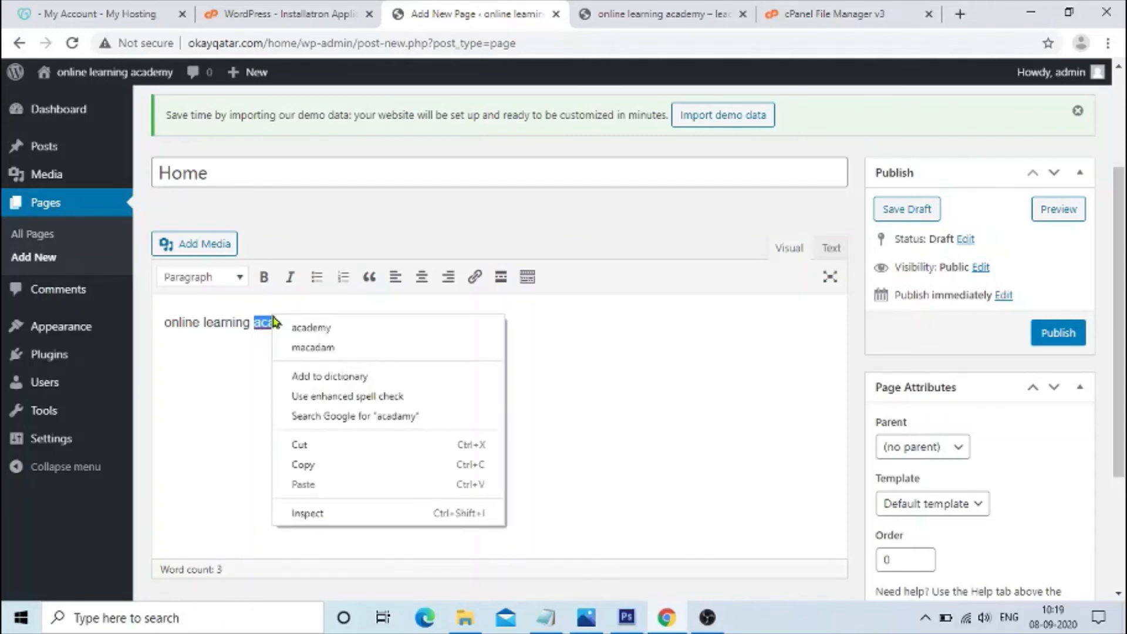
click(295, 327)
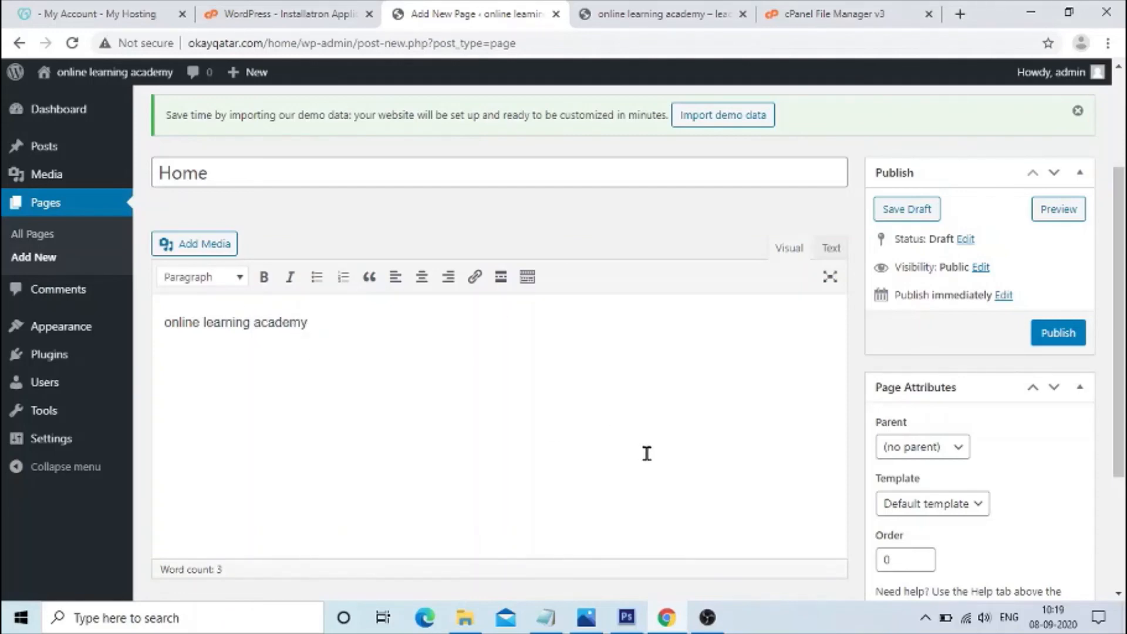
Publish the Home page, keeping no parent and the default template.
click(962, 451)
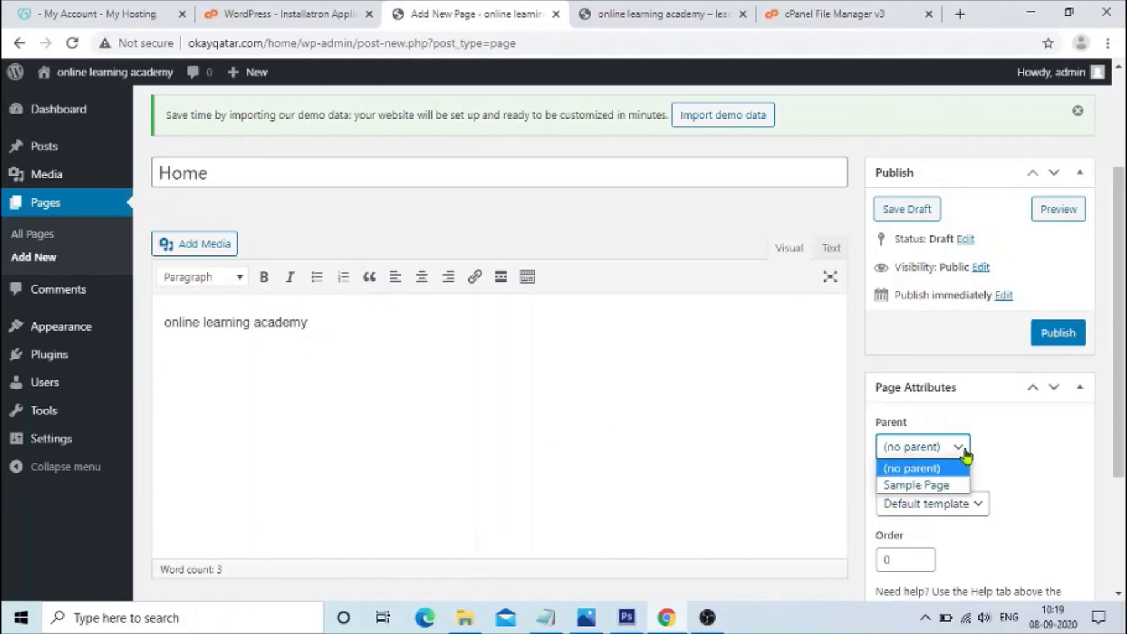
click(938, 453)
click(936, 503)
click(937, 503)
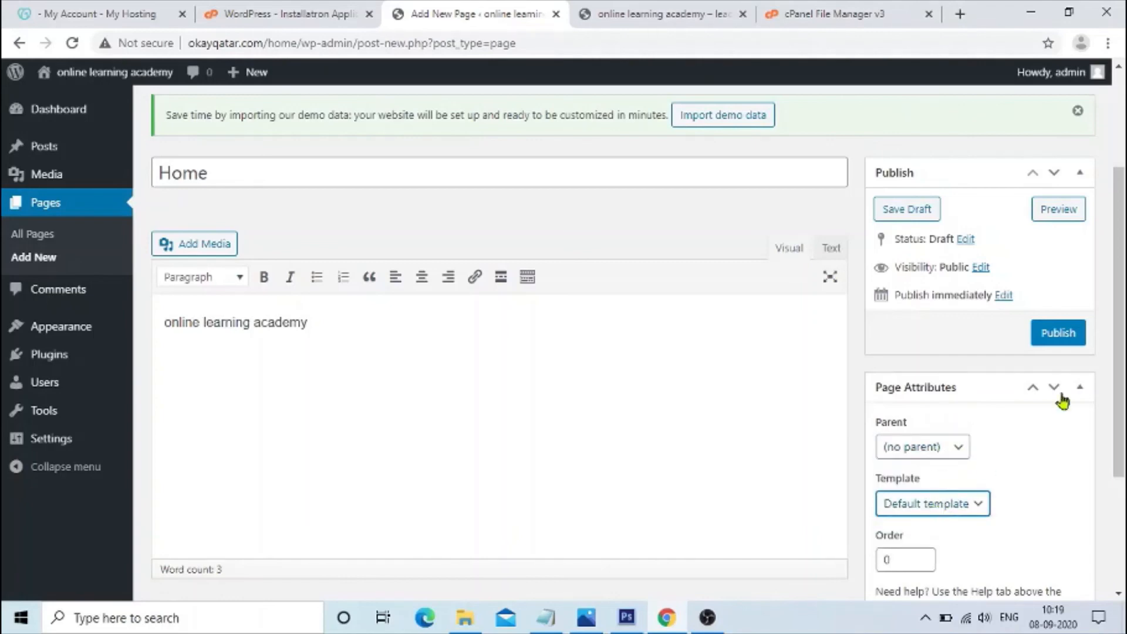
click(1057, 334)
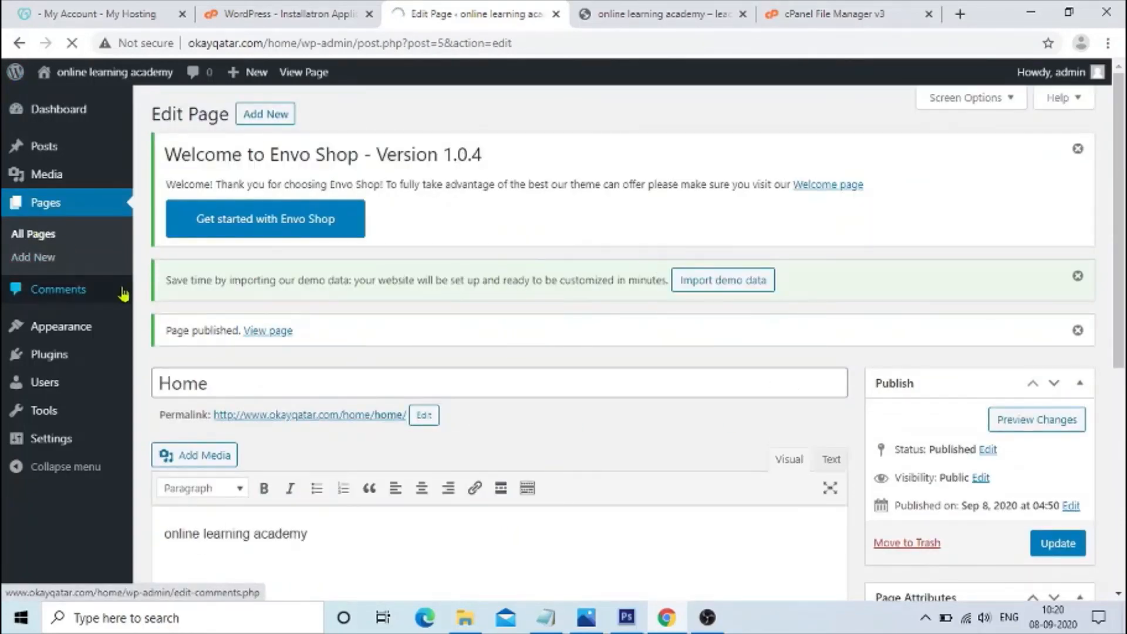
Open the theme Customizer from the pages list.
scroll(352, 370, down, 2)
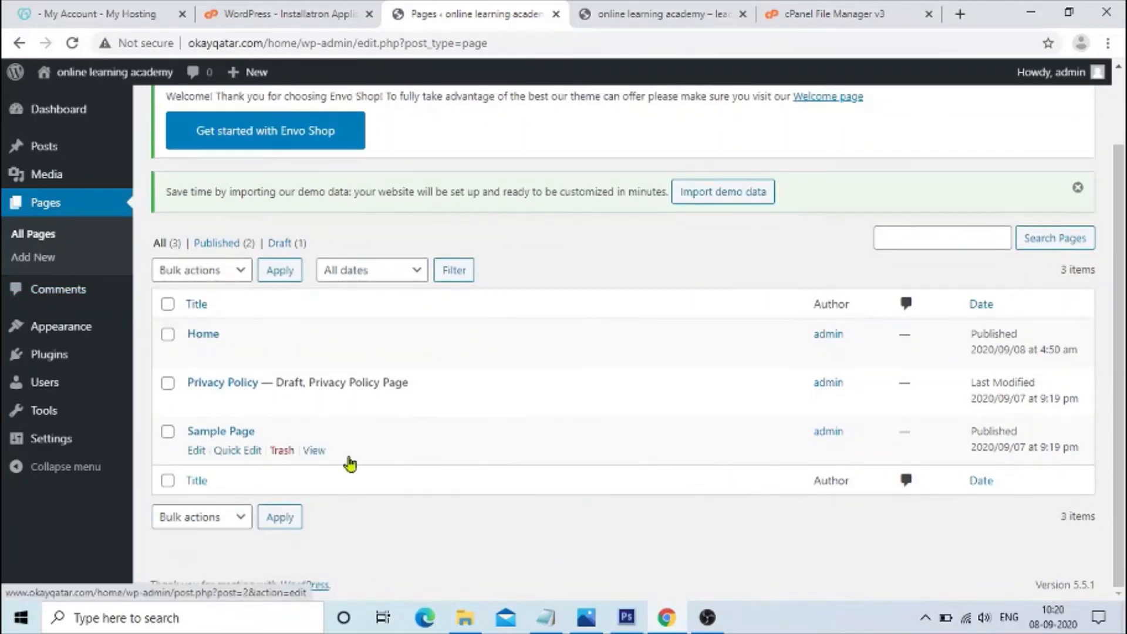
scroll(340, 452, up, 2)
mouse_move(111, 335)
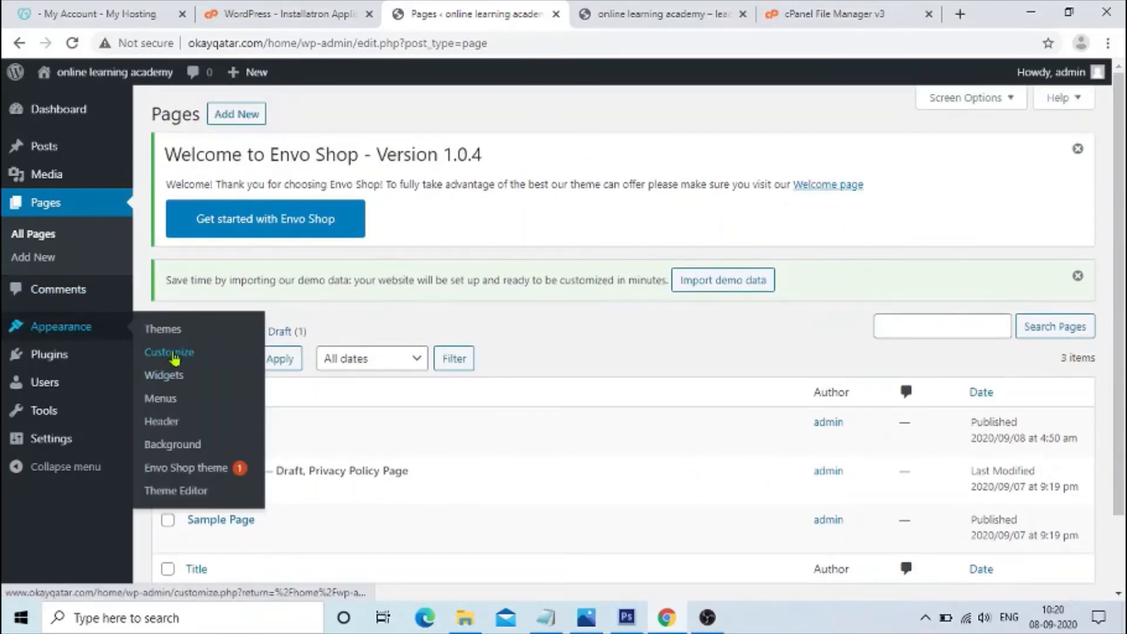
click(174, 357)
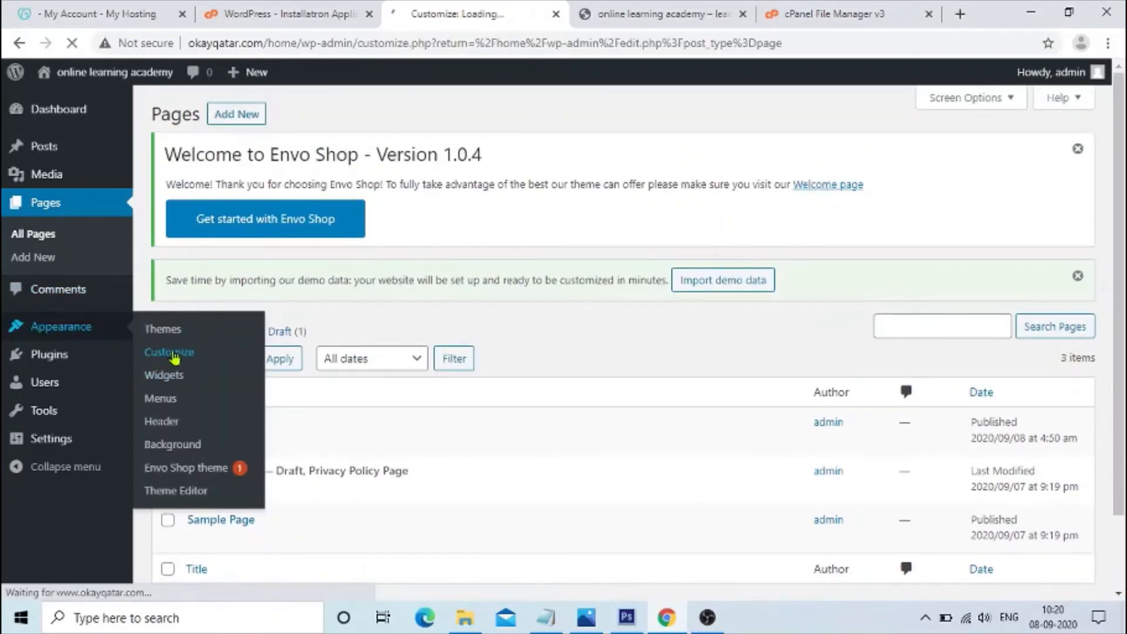